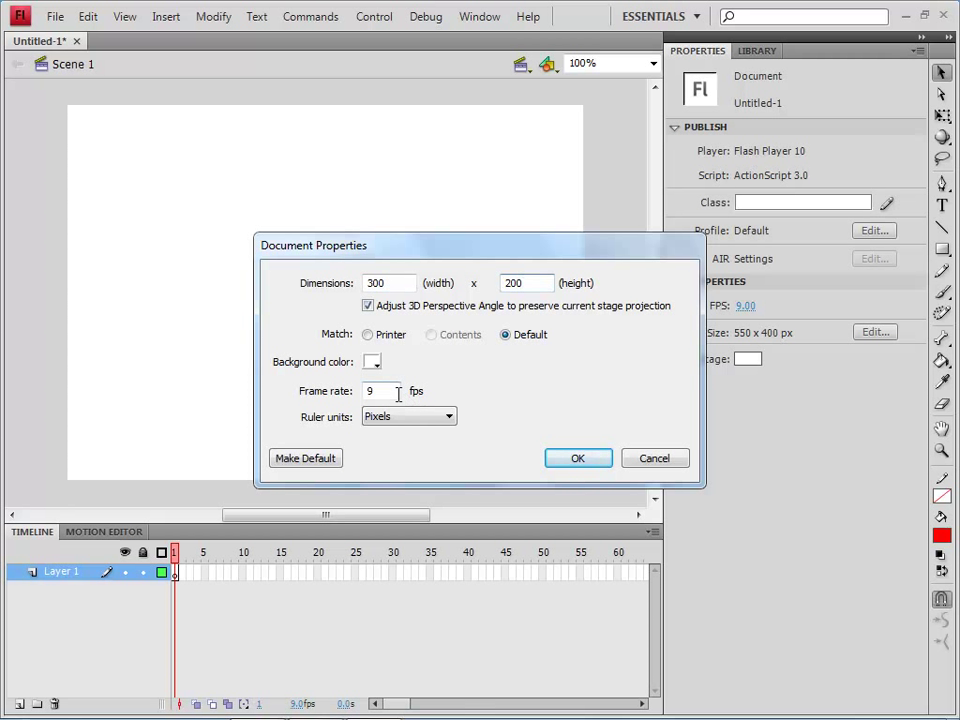
Step: Apply document properties of 300 x 200 pixels and 9 fps to the new Flash document
{"action": "left_click", "coordinate": [595, 464]}
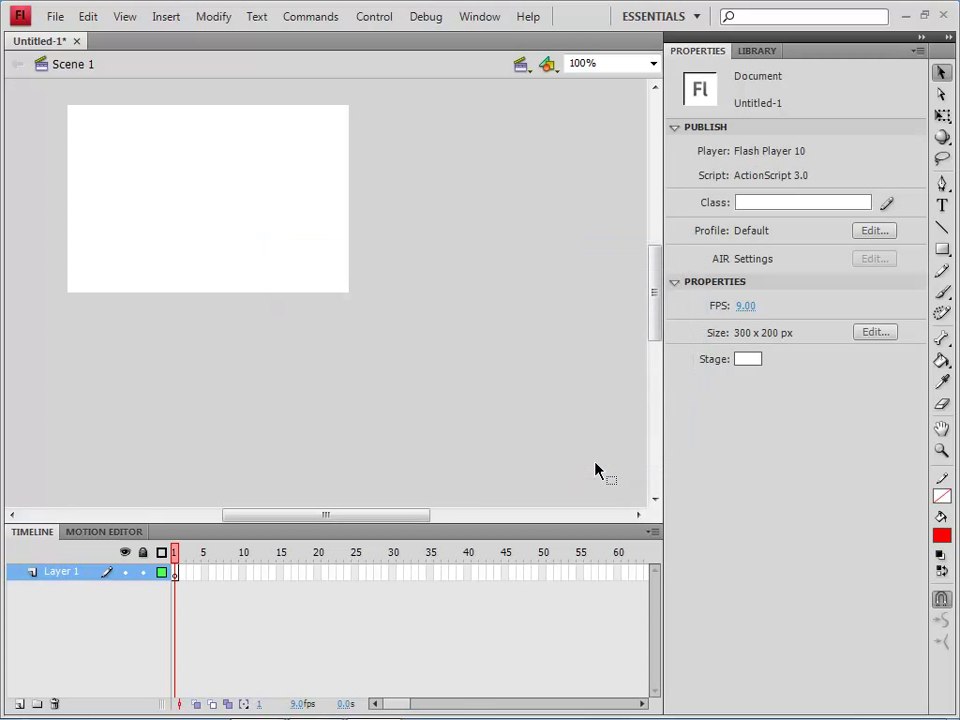
{"action": "key", "text": "ctrl+equal"}
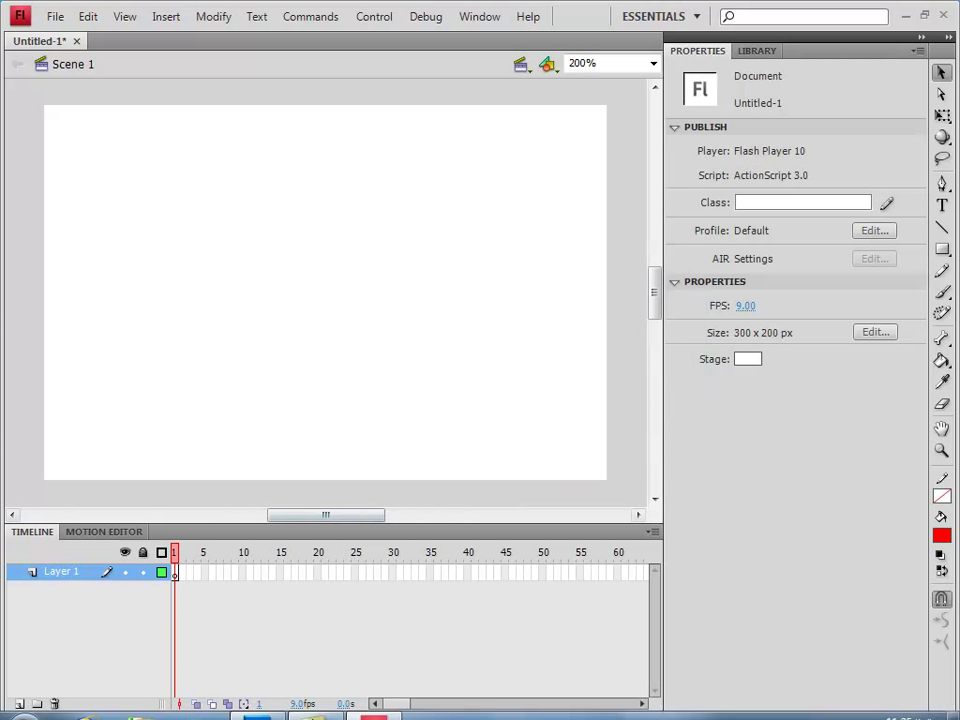
Step: Switch to Photoshop and open all eight images, from Chrysanthemum to Tulips, from the Sample Pictures folder in the Pictures library
{"action": "left_click", "coordinate": [284, 710]}
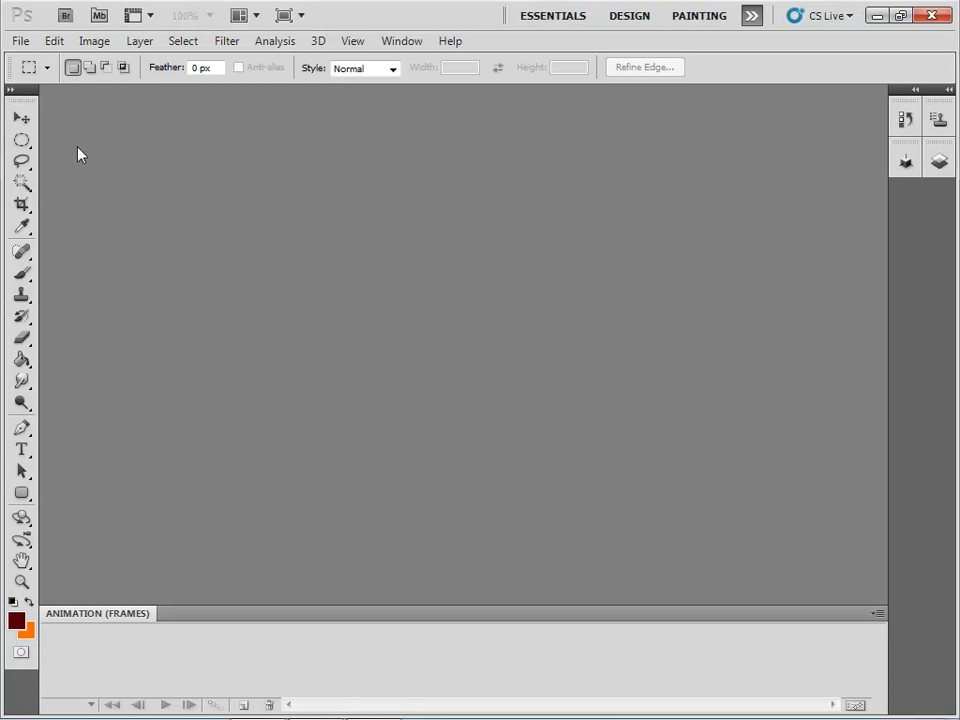
{"action": "left_click", "coordinate": [20, 41]}
{"action": "left_click", "coordinate": [43, 79]}
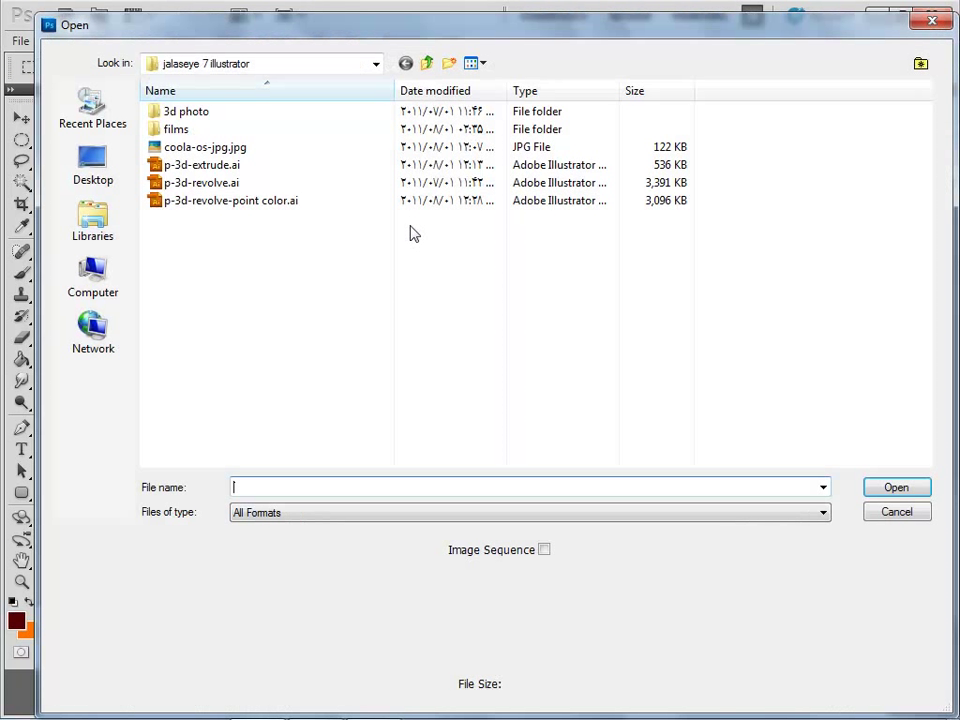
{"action": "left_click", "coordinate": [100, 220]}
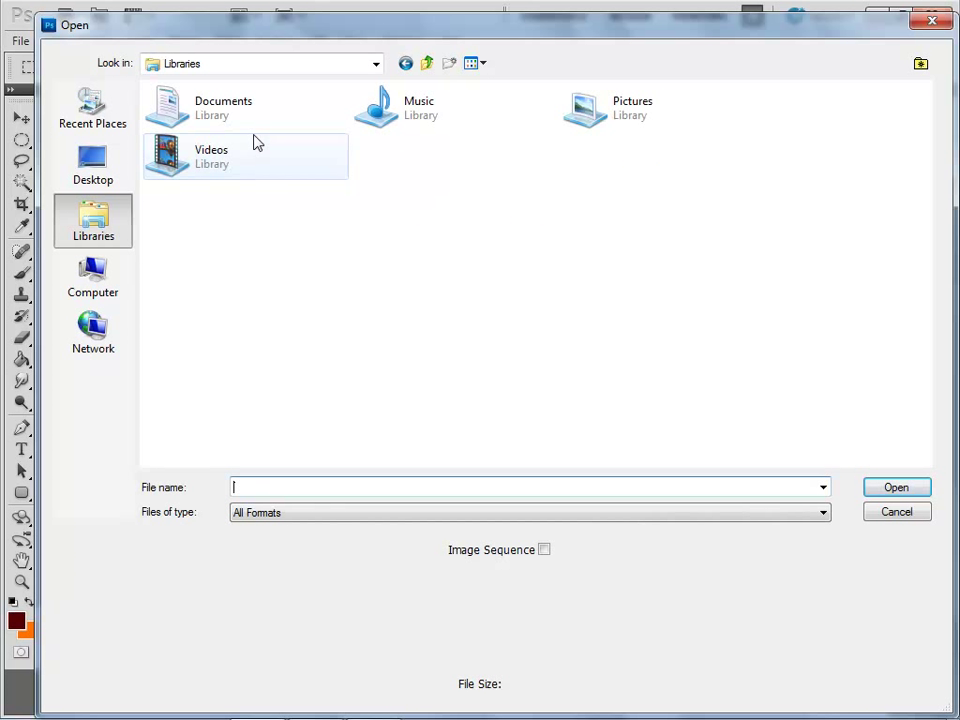
{"action": "double_click", "coordinate": [570, 135]}
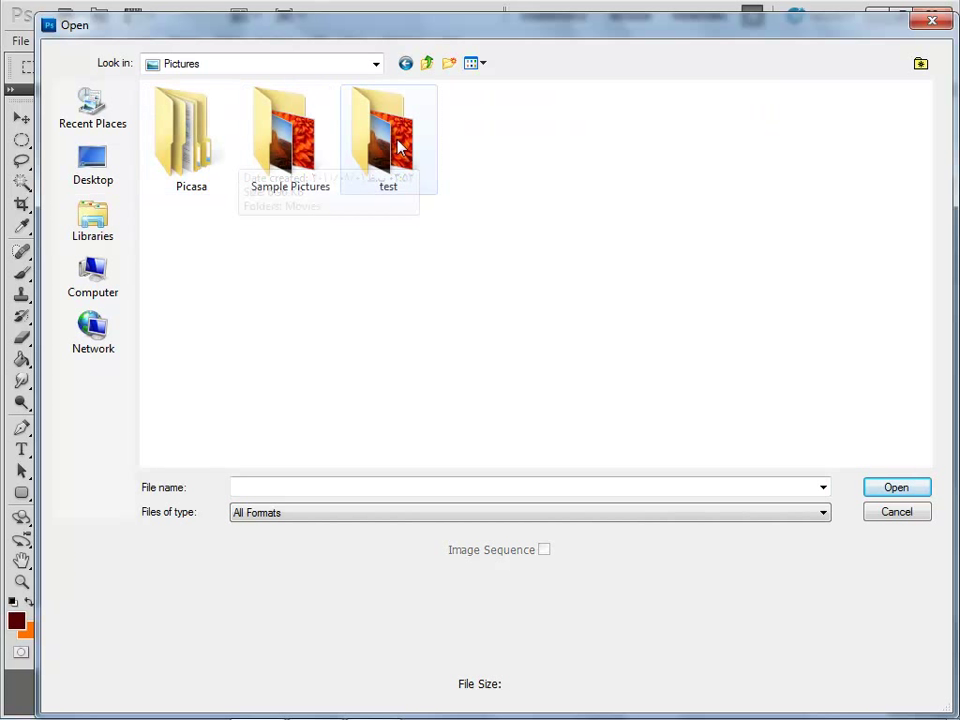
{"action": "double_click", "coordinate": [225, 148]}
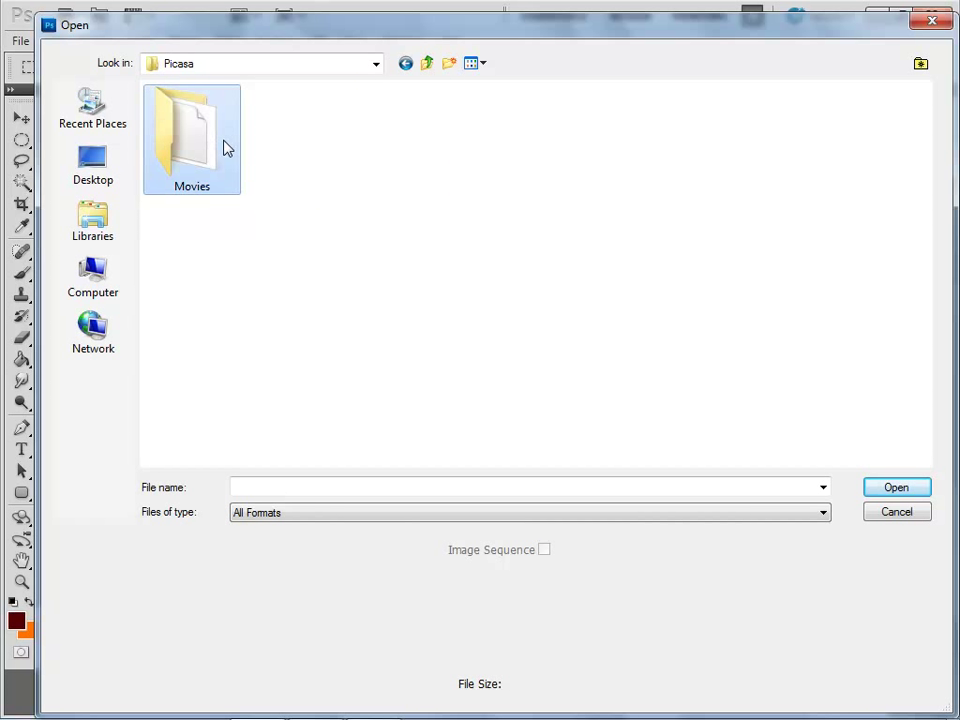
{"action": "left_click", "coordinate": [427, 64]}
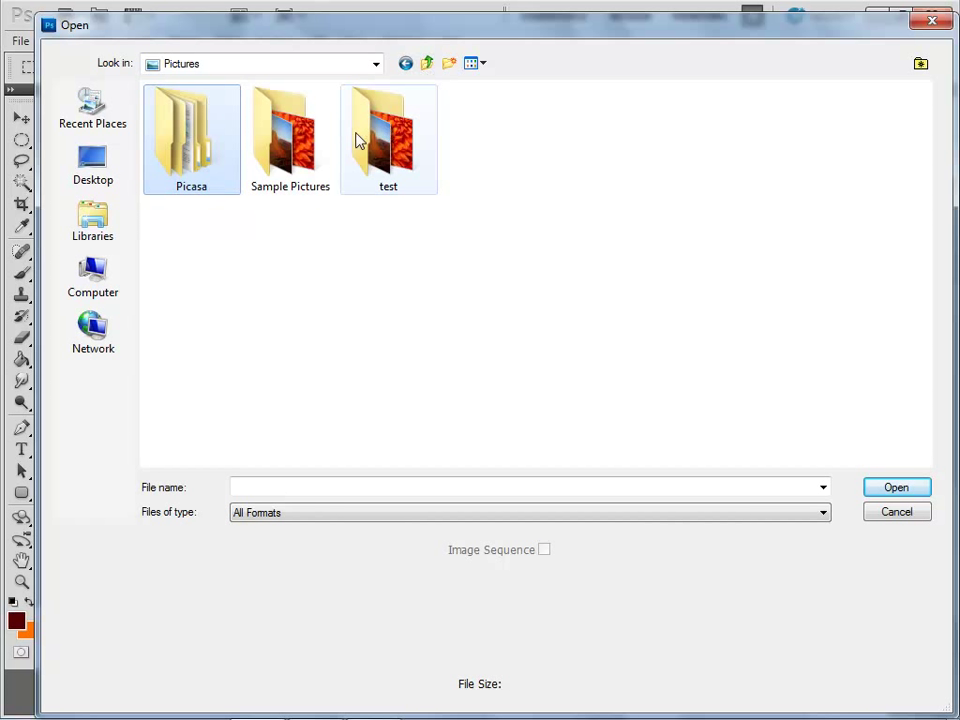
{"action": "double_click", "coordinate": [302, 143]}
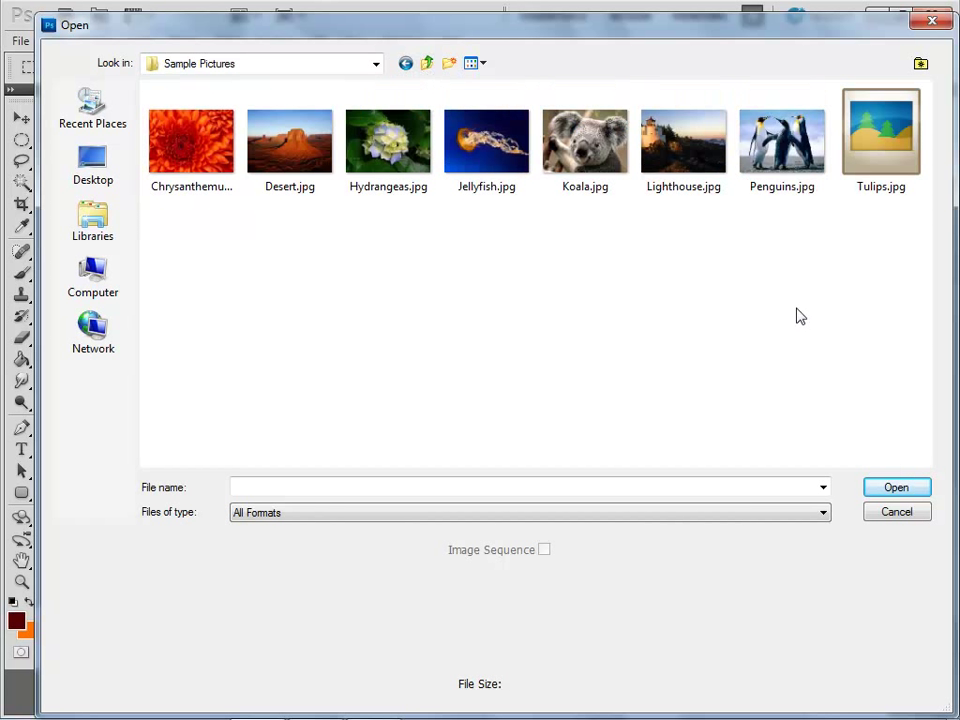
{"action": "left_click_drag", "start_coordinate": [892, 310], "coordinate": [182, 133]}
{"action": "left_click", "coordinate": [903, 487]}
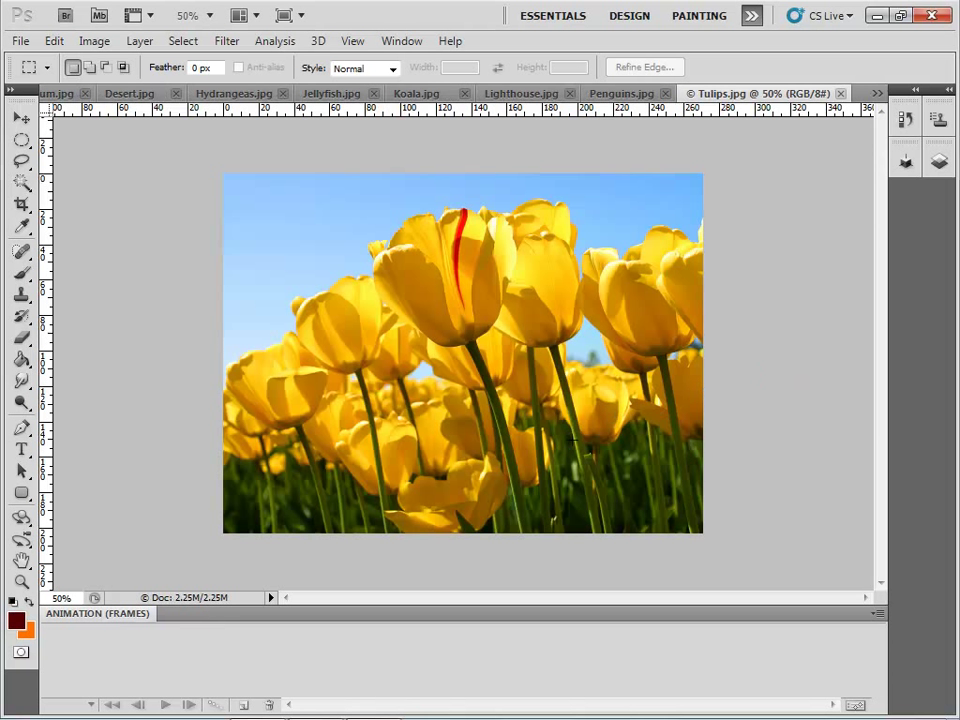
Step: Check the stage size of the Flash document and return to Photoshop
{"action": "mouse_move", "coordinate": [420, 713]}
{"action": "left_click", "coordinate": [375, 701]}
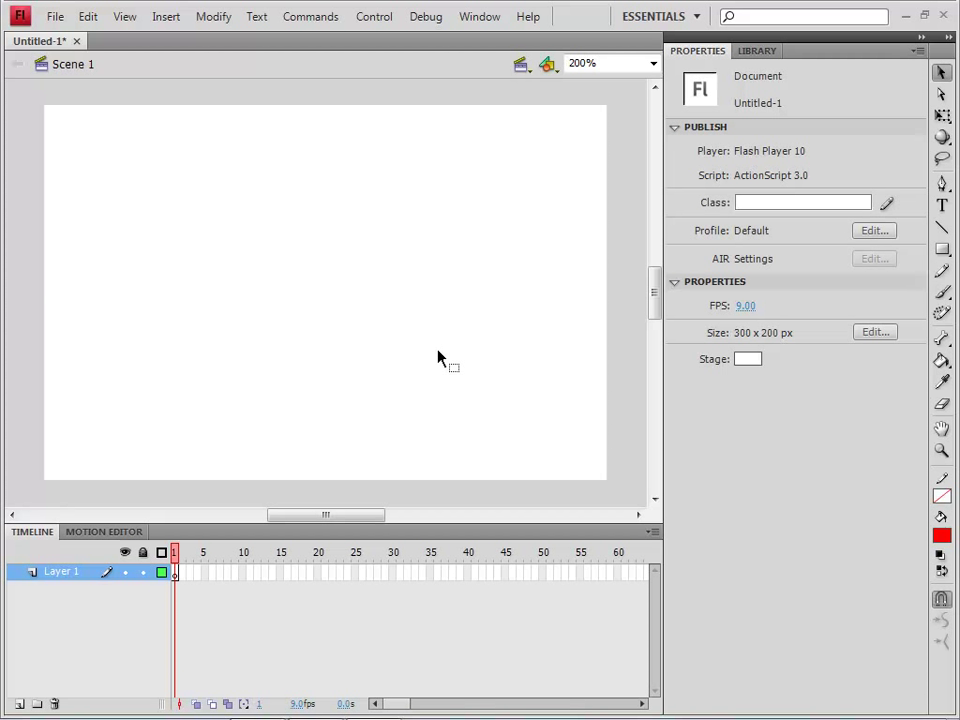
{"action": "left_click", "coordinate": [368, 700]}
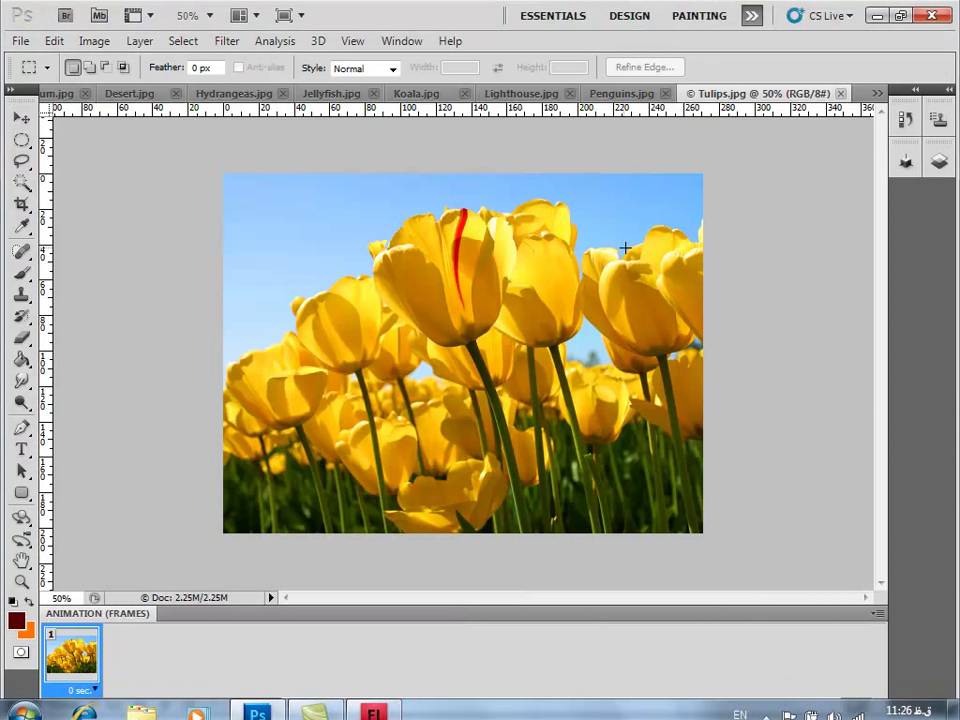
Step: Resize Tulips.jpg to 300 pixels wide at a resolution of 72 pixels/inch with constrained proportions
{"action": "left_click", "coordinate": [94, 41]}
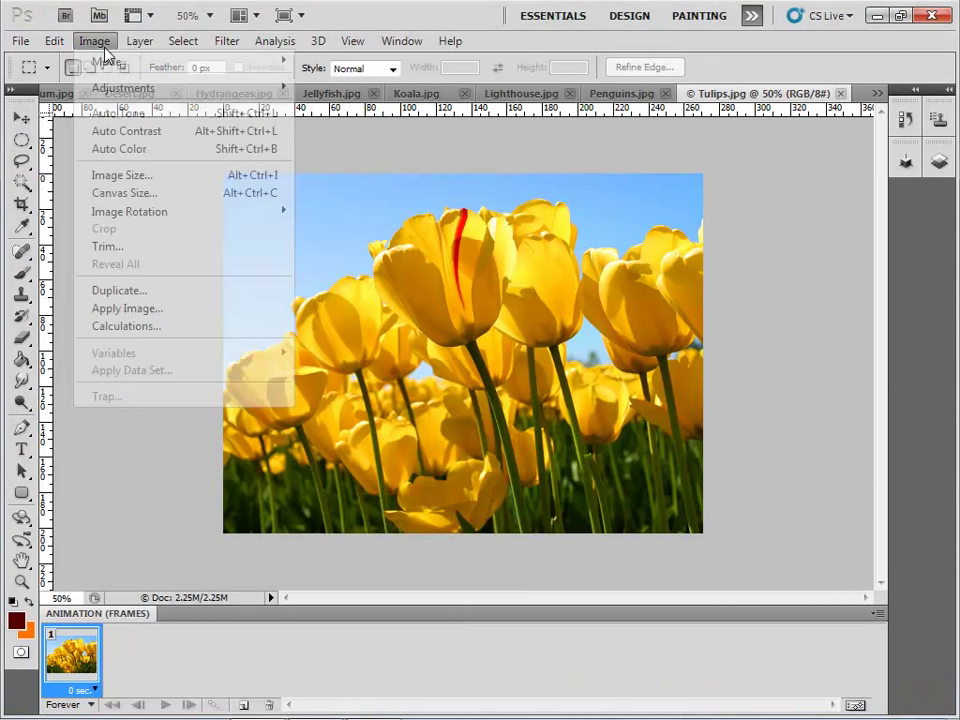
{"action": "left_click", "coordinate": [128, 176]}
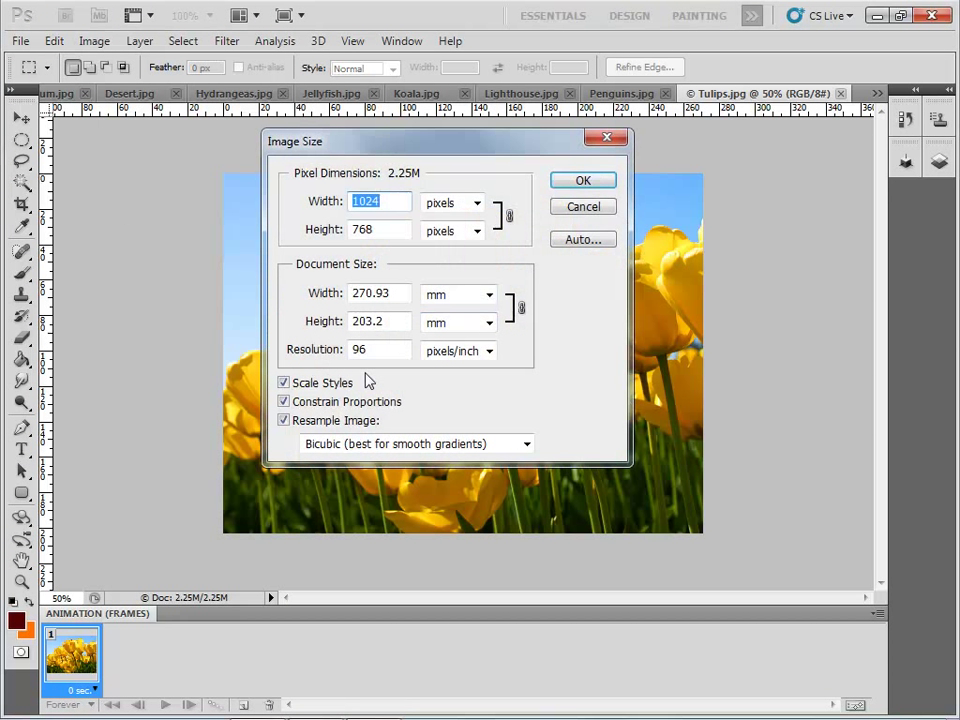
{"action": "left_click", "coordinate": [300, 349]}
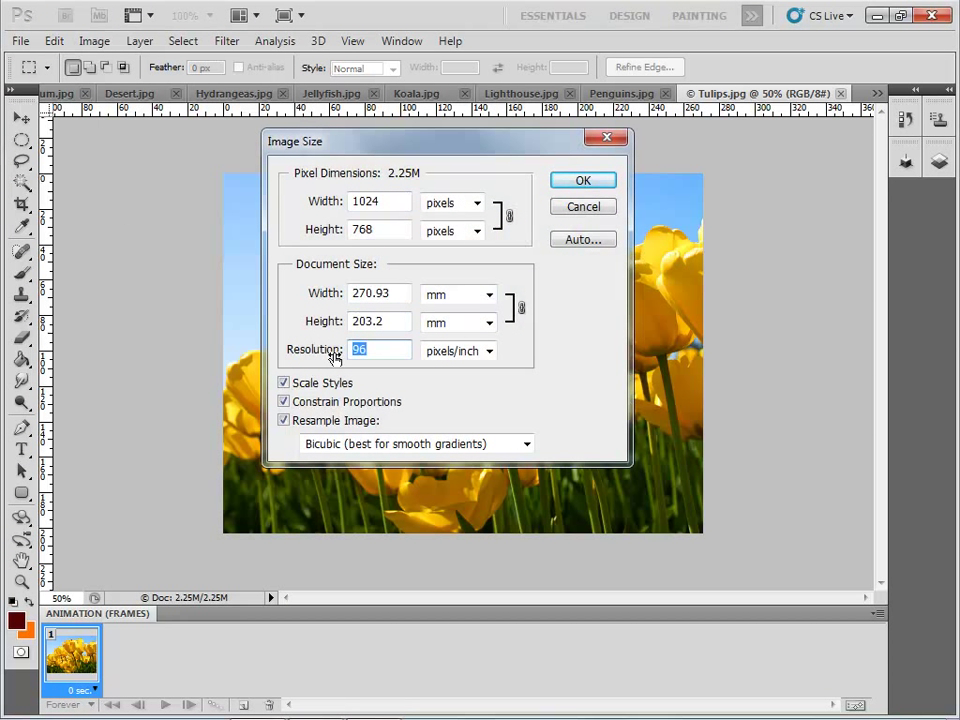
{"action": "type", "text": "72"}
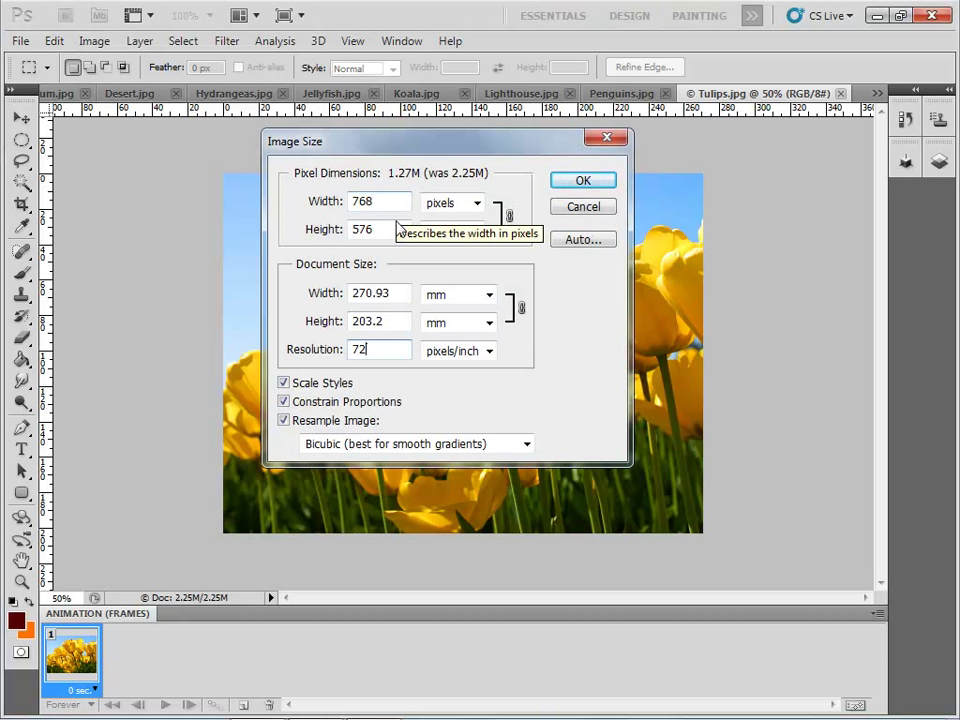
{"action": "left_click", "coordinate": [326, 206]}
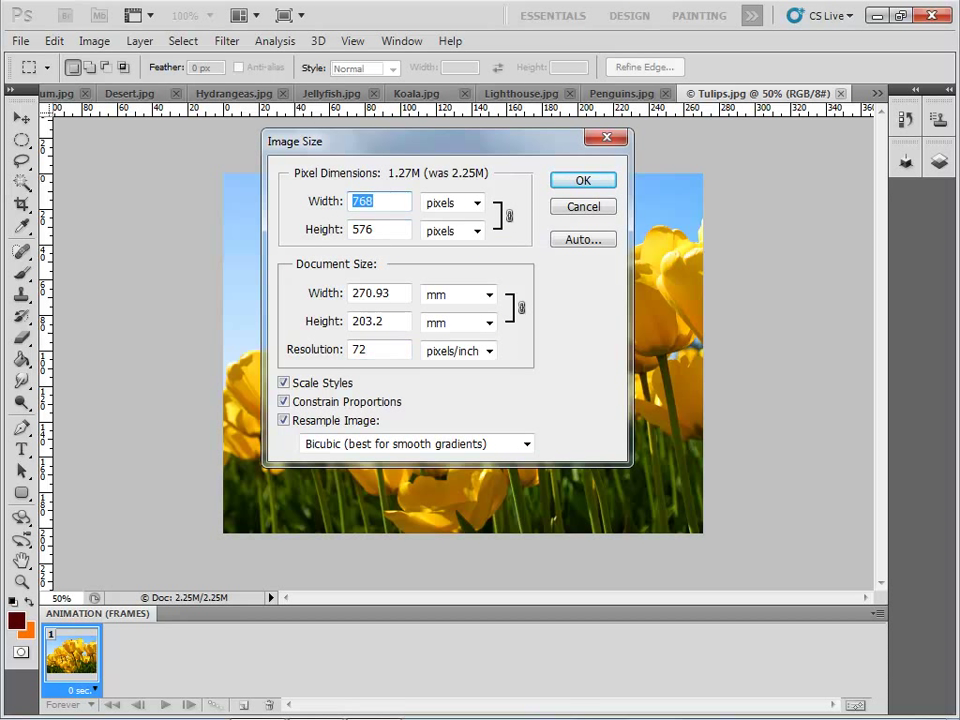
{"action": "type", "text": "300"}
{"action": "left_click", "coordinate": [338, 231]}
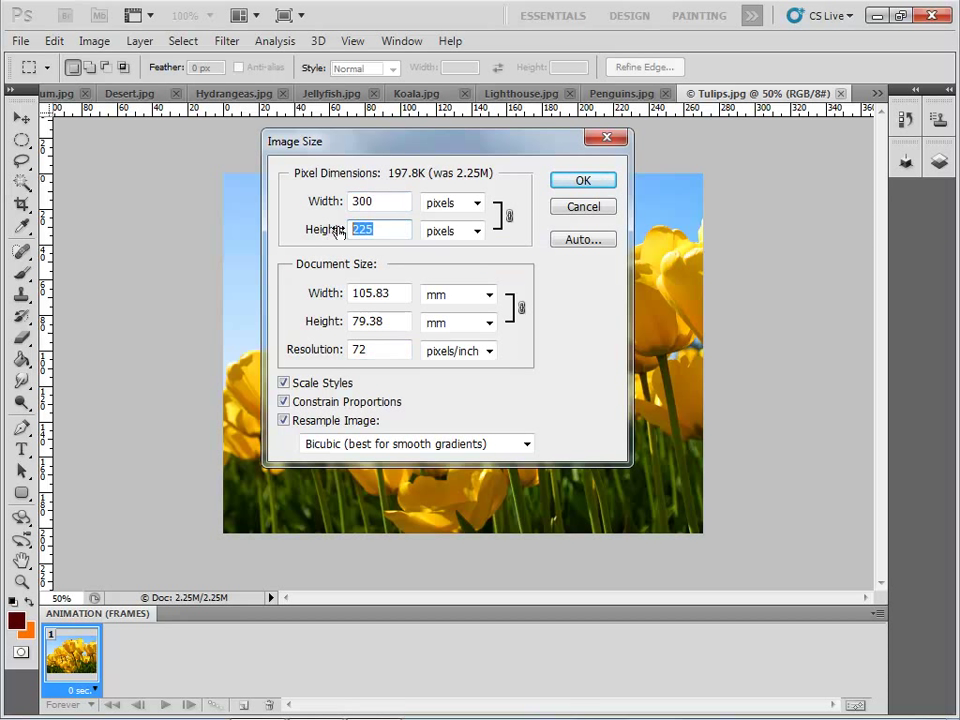
{"action": "type", "text": "200"}
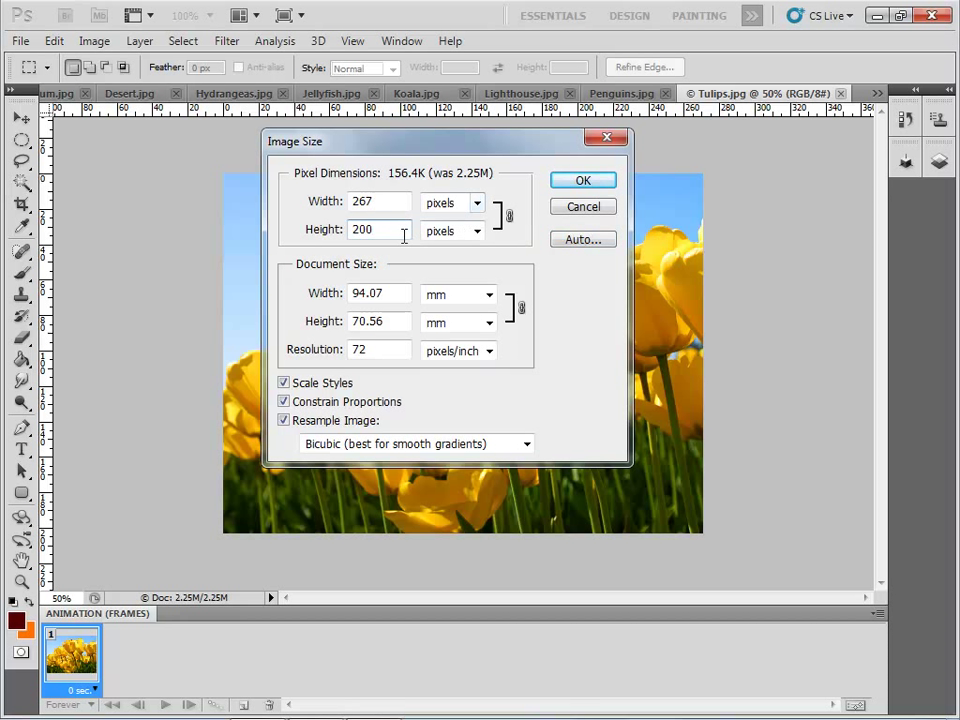
{"action": "double_click", "coordinate": [384, 200]}
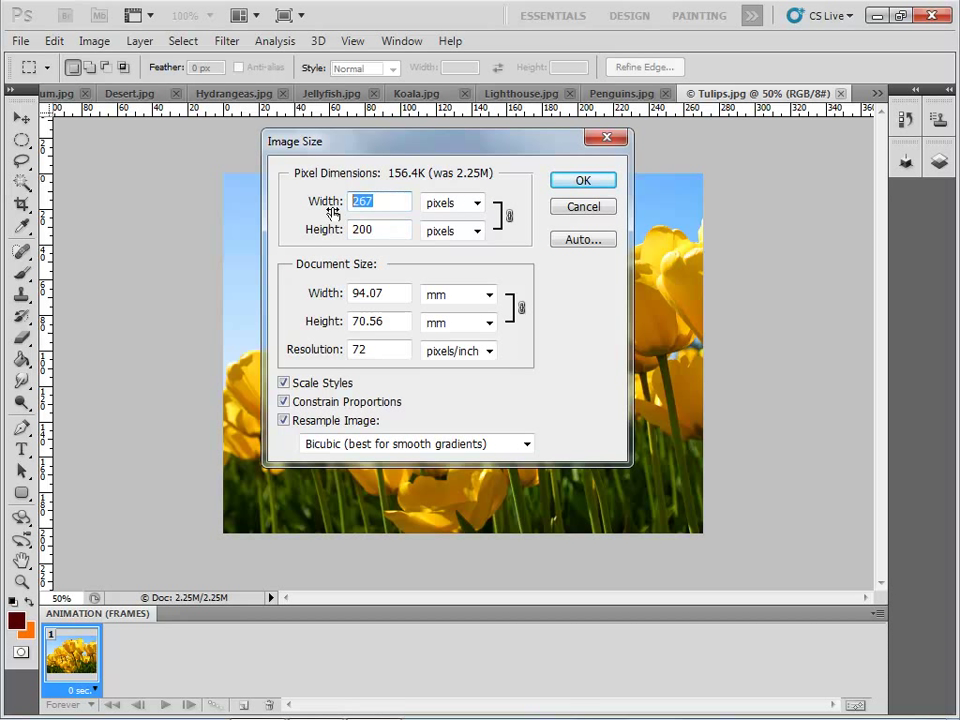
{"action": "type", "text": "300"}
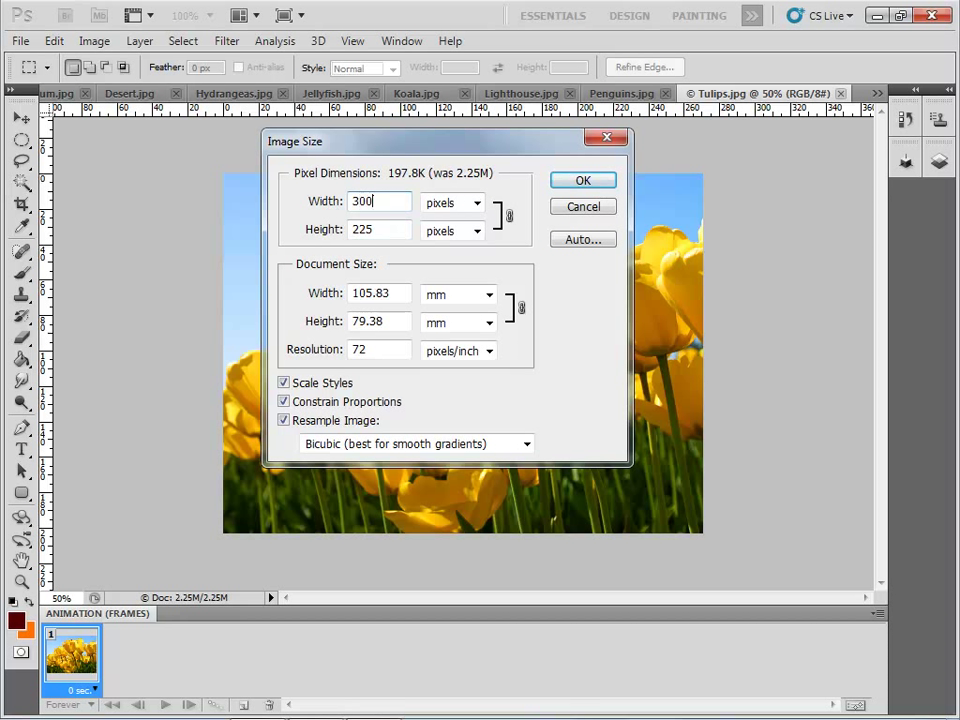
{"action": "left_click", "coordinate": [565, 183]}
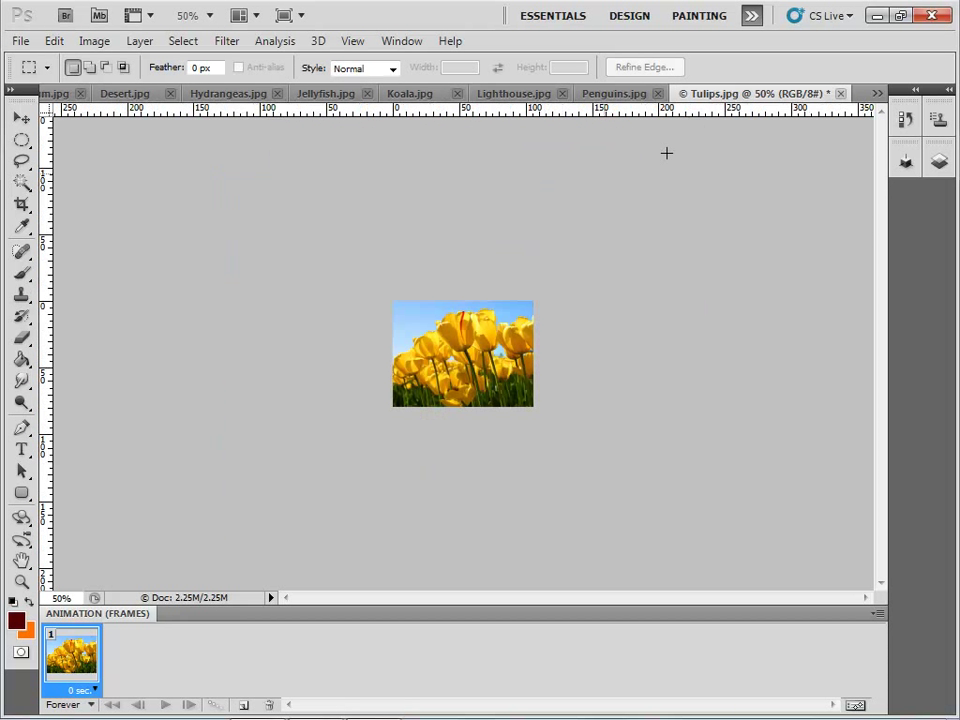
Step: Prepare the tulips image in Save for Web & Devices as a JPEG with quality 100
{"action": "left_click", "coordinate": [20, 41]}
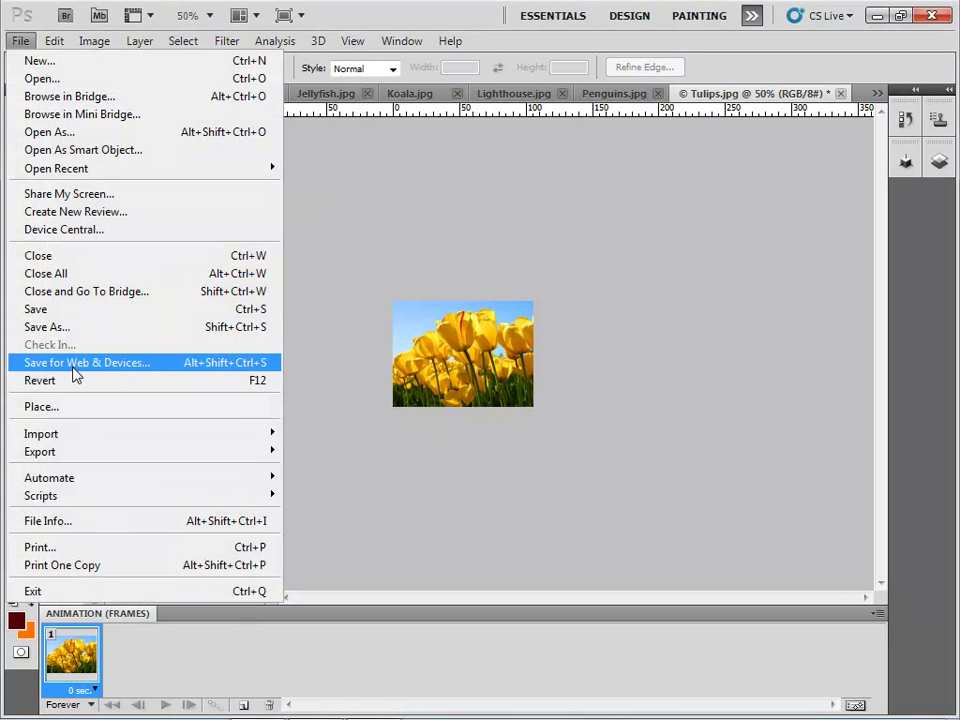
{"action": "left_click", "coordinate": [155, 360]}
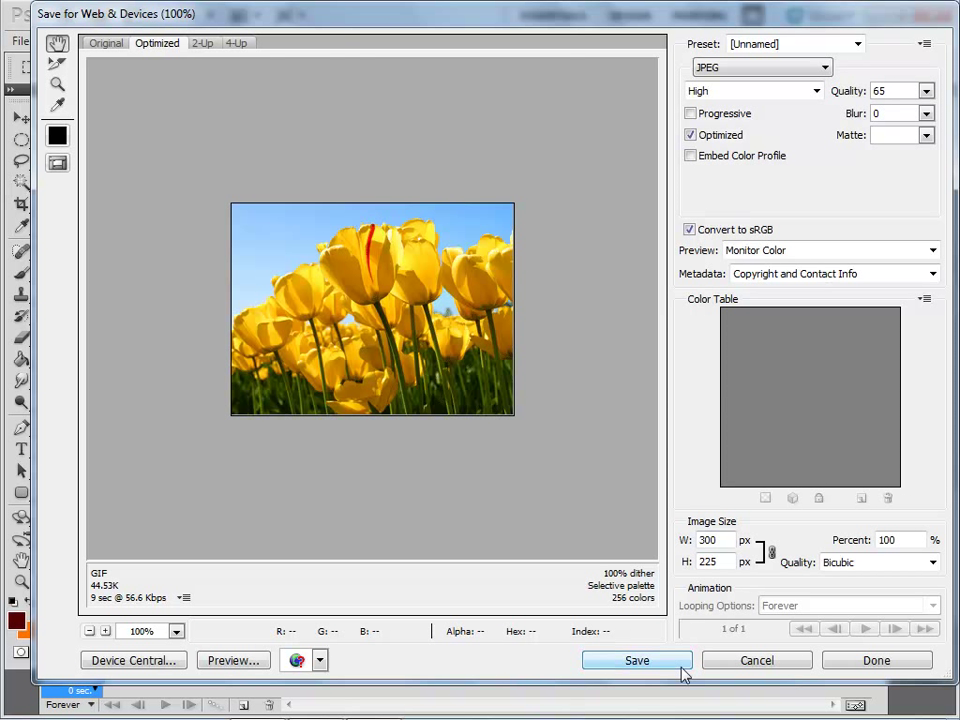
{"action": "left_click", "coordinate": [926, 91]}
{"action": "left_click_drag", "start_coordinate": [900, 117], "coordinate": [928, 124]}
{"action": "left_click", "coordinate": [720, 200]}
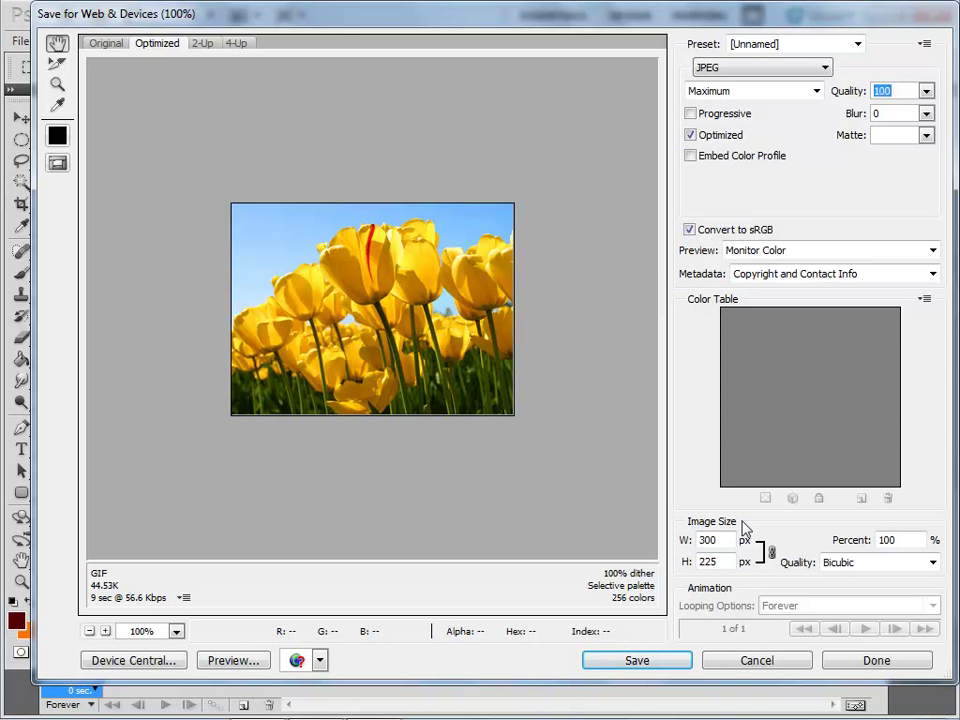
Step: Start saving the optimized image and go to university train, alzahra-ms, jalase 8, flash tarahi on Local Disk (D:)
{"action": "left_click", "coordinate": [640, 660]}
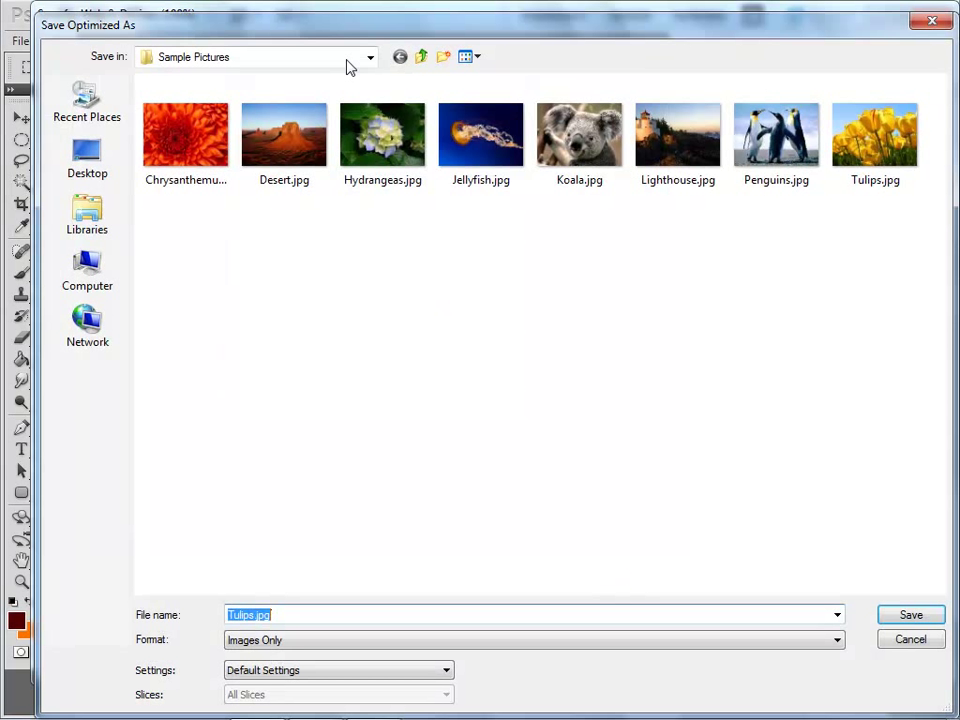
{"action": "left_click", "coordinate": [349, 62]}
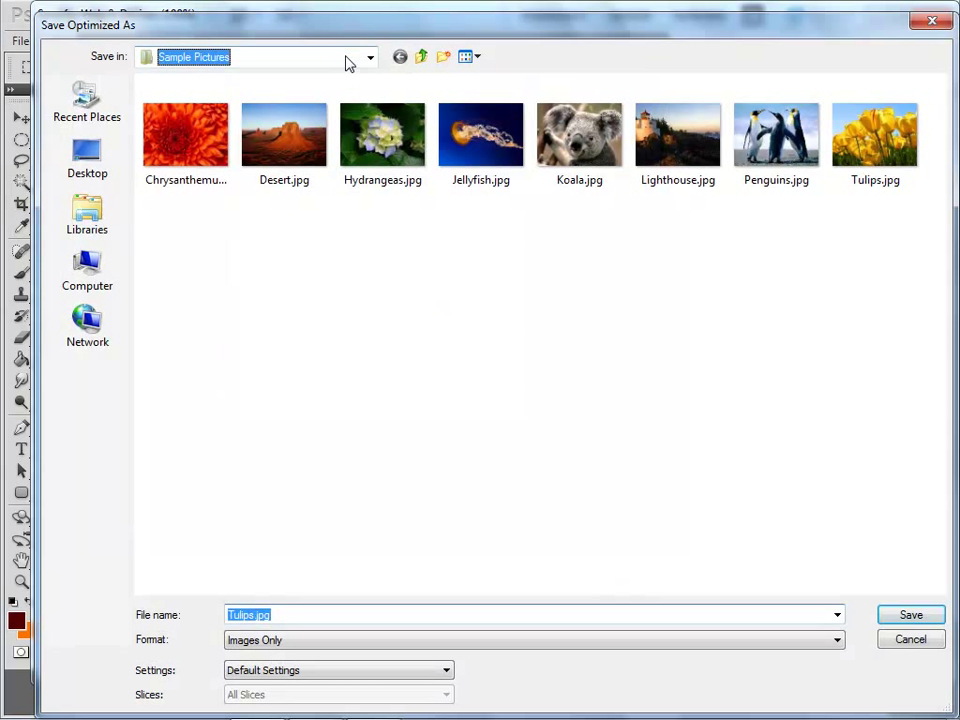
{"action": "left_click", "coordinate": [369, 57]}
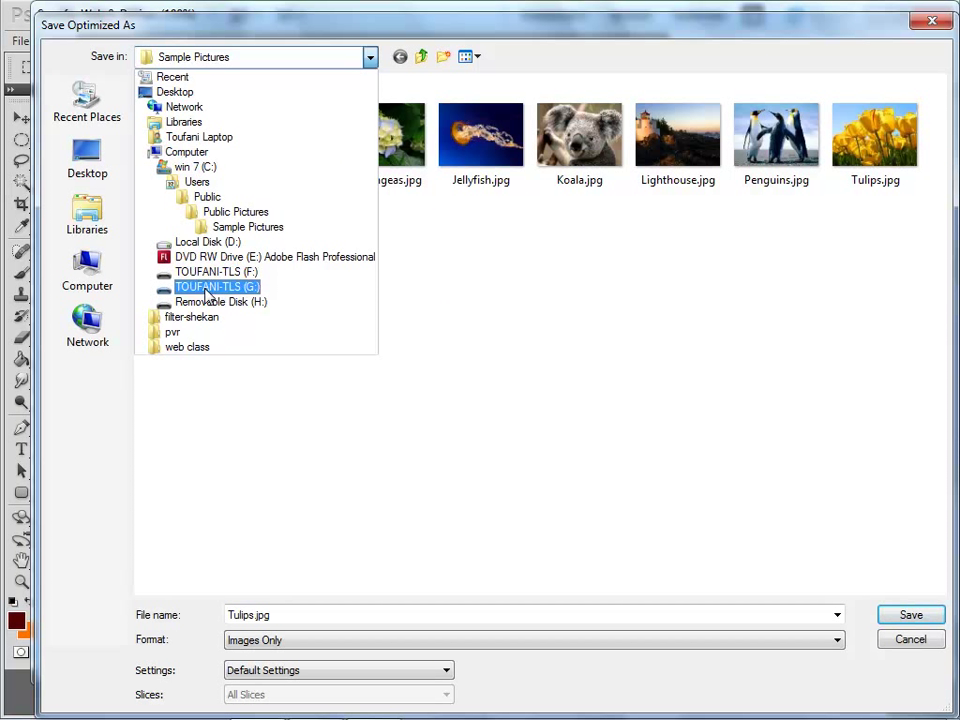
{"action": "left_click", "coordinate": [195, 242]}
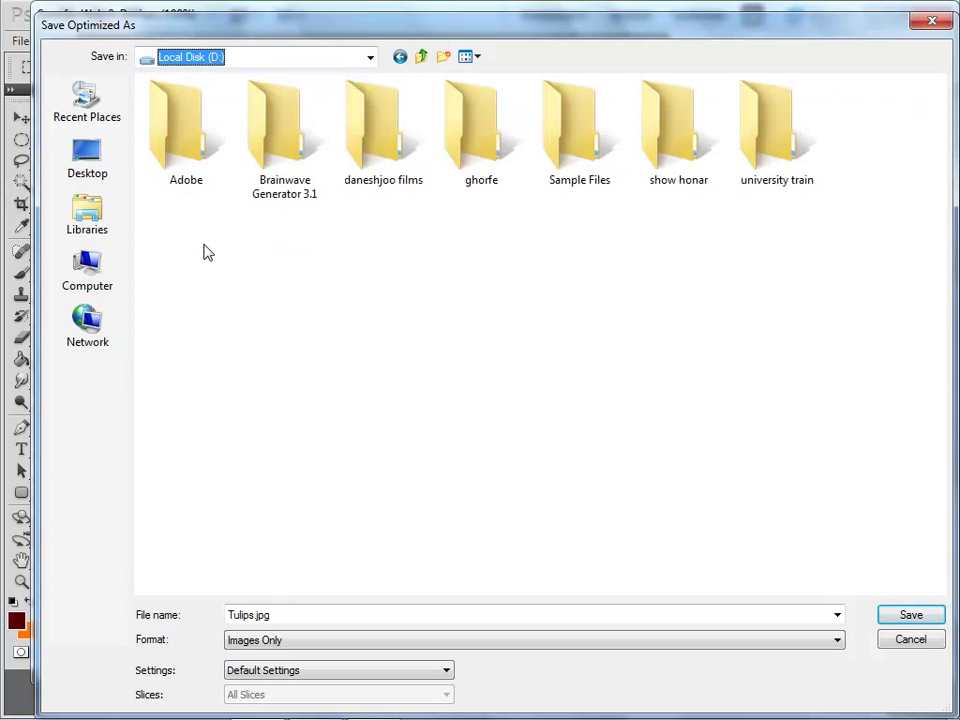
{"action": "double_click", "coordinate": [766, 166]}
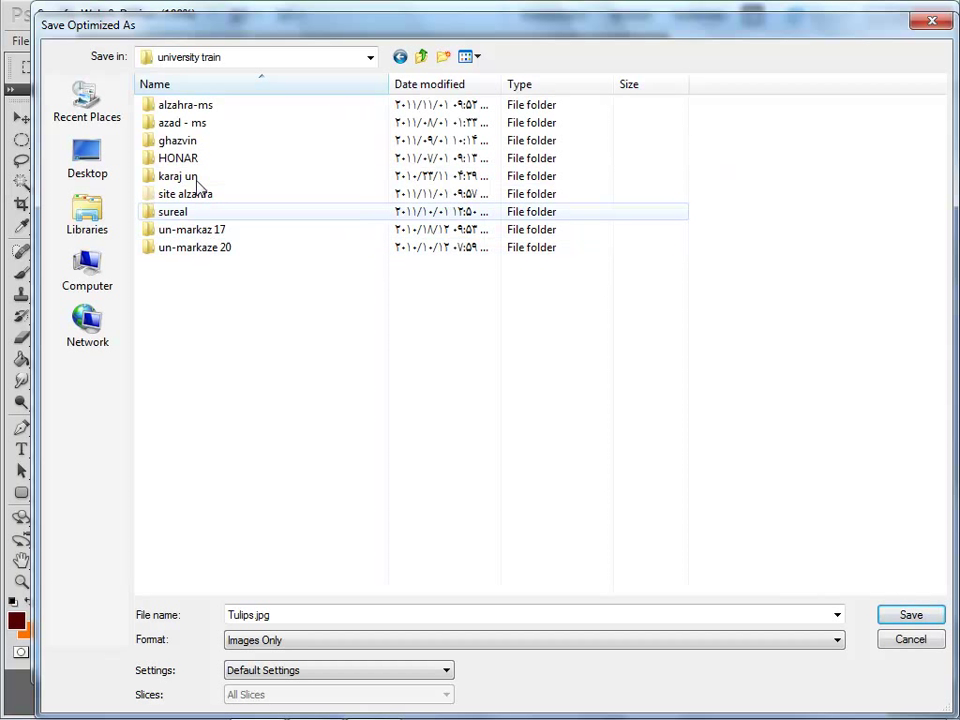
{"action": "double_click", "coordinate": [199, 107]}
{"action": "double_click", "coordinate": [194, 231]}
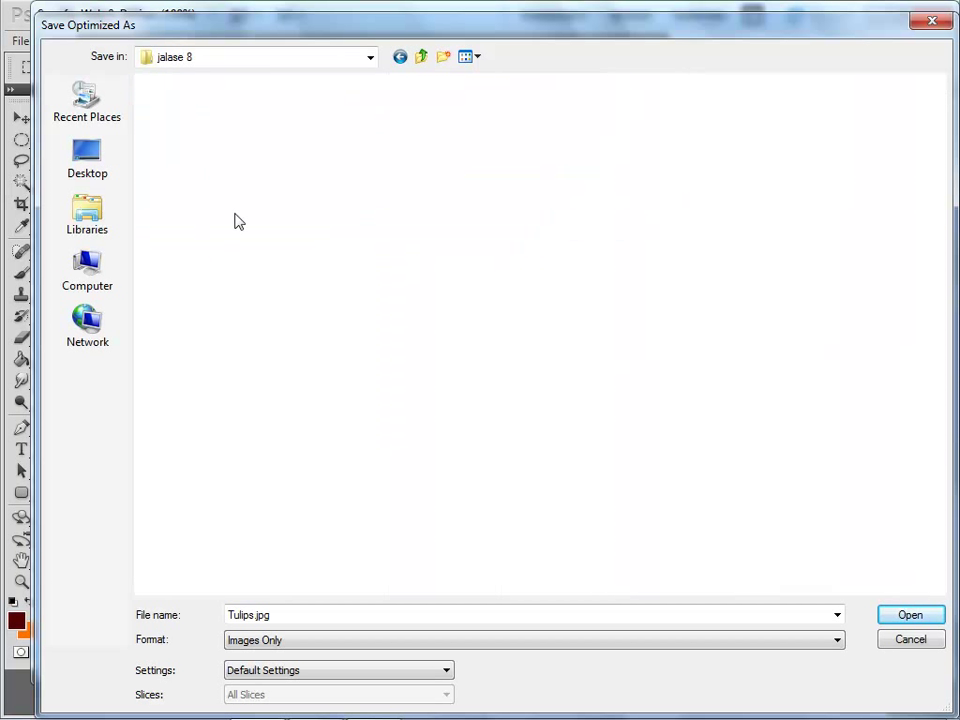
{"action": "double_click", "coordinate": [185, 127]}
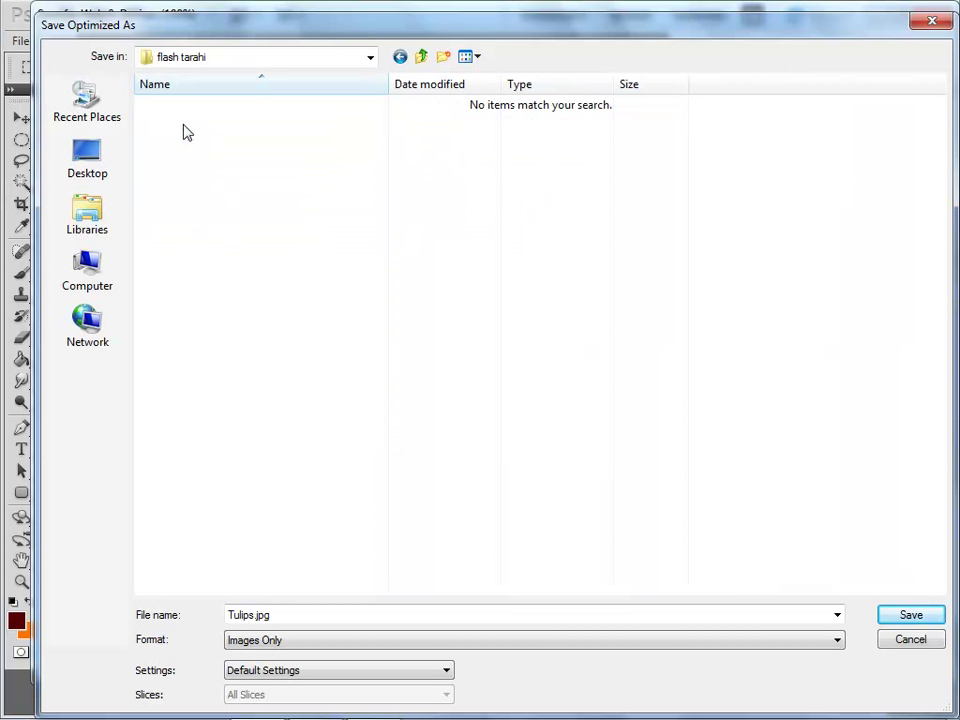
Step: Create a folder named jpg inside flash tarahi and open it as the save location
{"action": "left_click", "coordinate": [443, 57]}
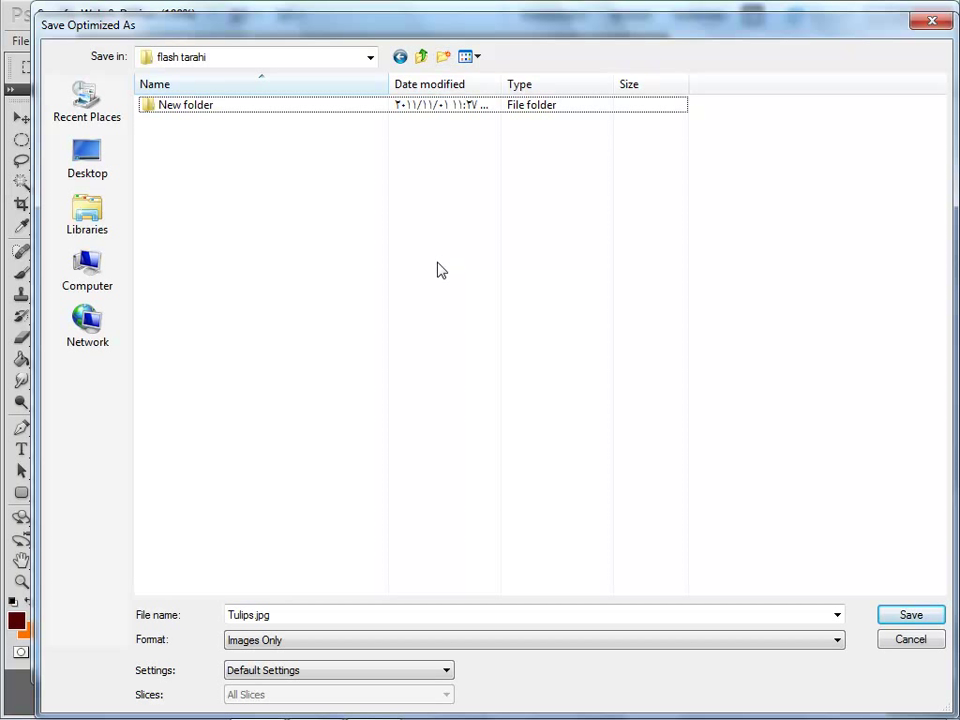
{"action": "left_click", "coordinate": [240, 105]}
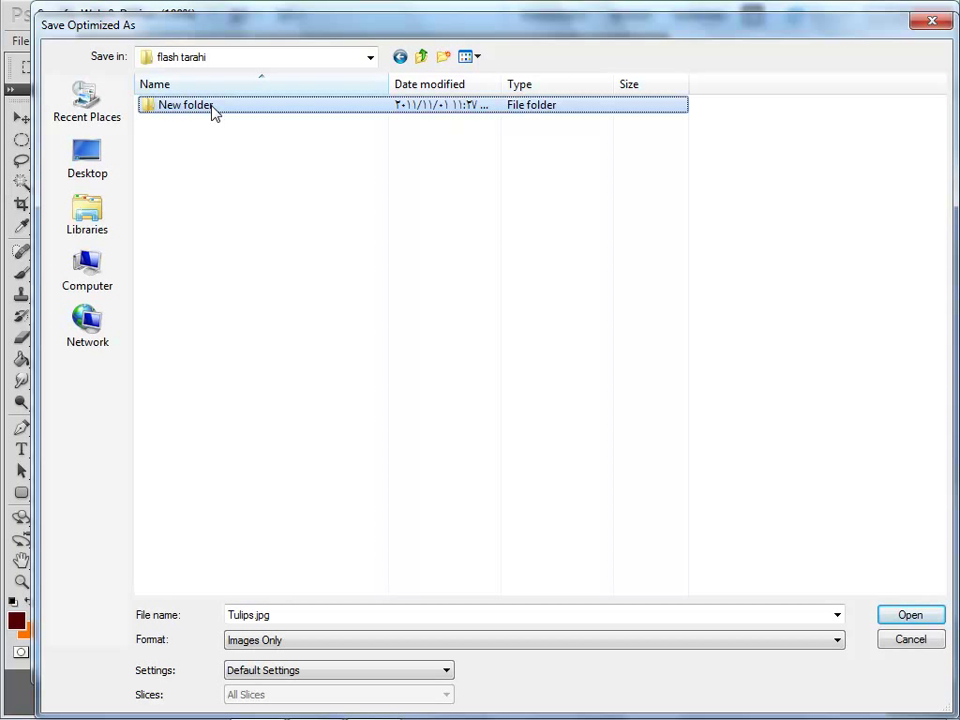
{"action": "left_click", "coordinate": [210, 105]}
{"action": "type", "text": "jpg"}
{"action": "key", "text": "Return"}
{"action": "double_click", "coordinate": [215, 108]}
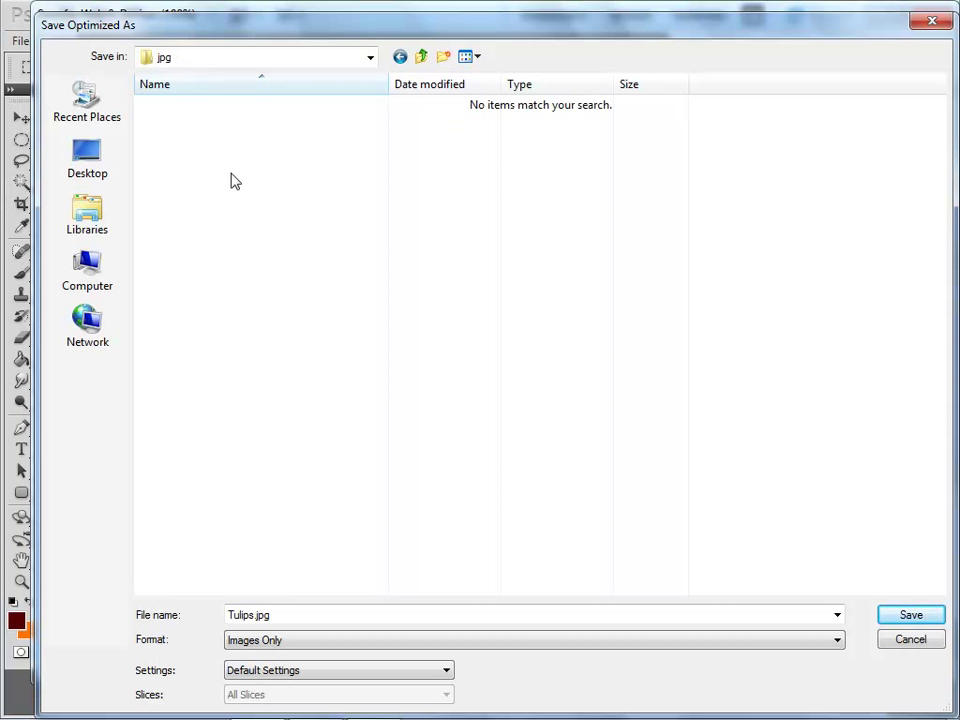
Step: Name the optimized tulips image 1 and save it in the jpg folder
{"action": "double_click", "coordinate": [294, 613]}
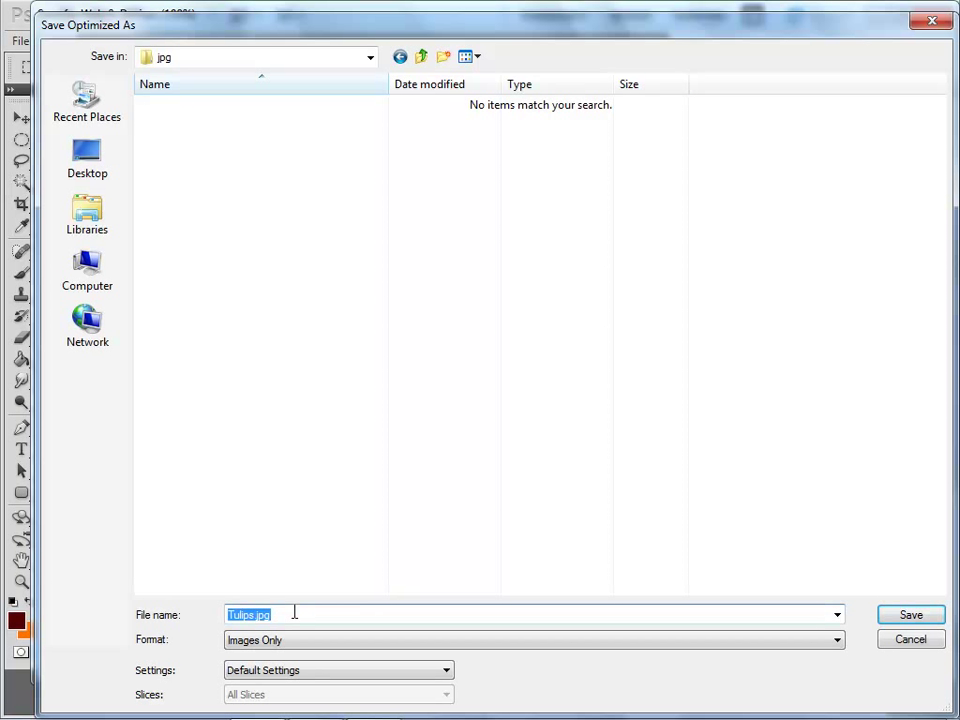
{"action": "type", "text": "1"}
{"action": "key", "text": "Return"}
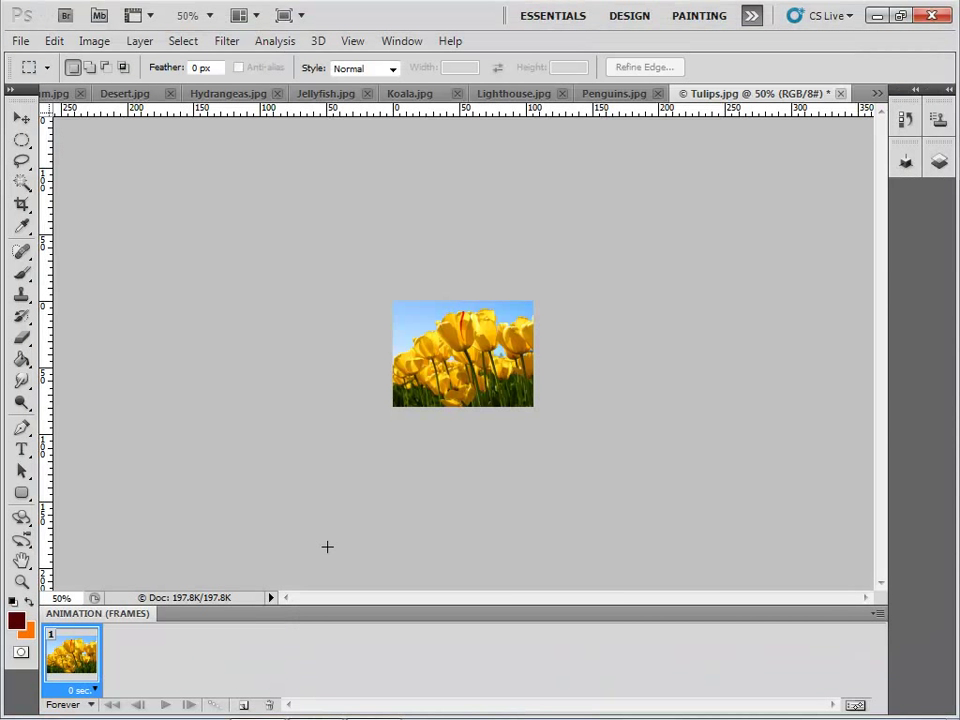
Step: Resize Penguins.jpg to 150 pixels wide at a resolution of 72 pixels/inch with constrained proportions
{"action": "left_click", "coordinate": [614, 94]}
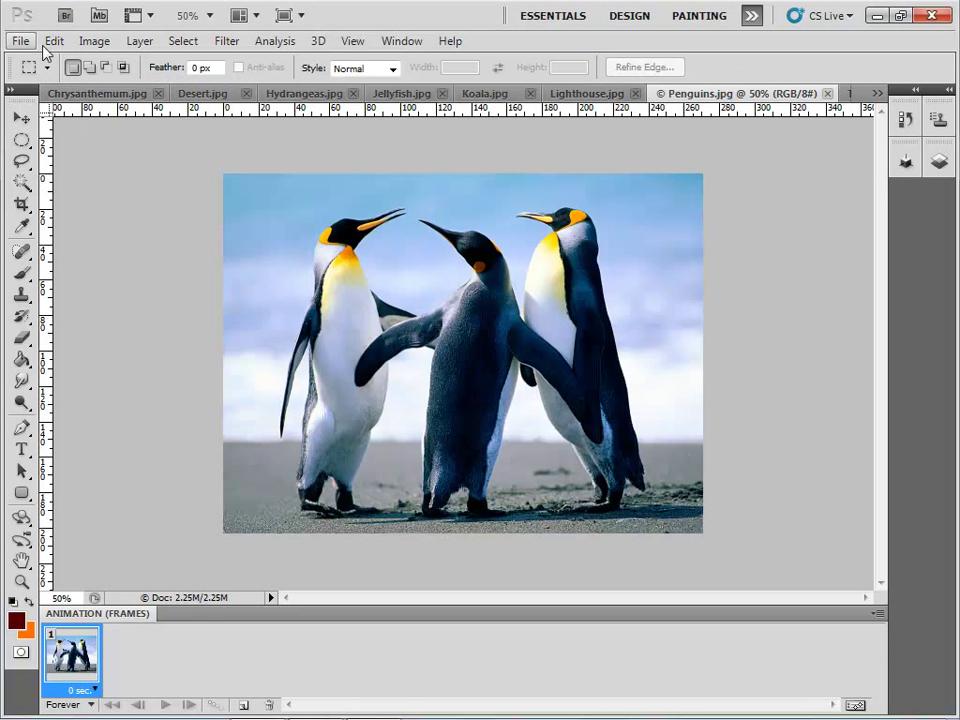
{"action": "left_click", "coordinate": [94, 41]}
{"action": "left_click", "coordinate": [118, 176]}
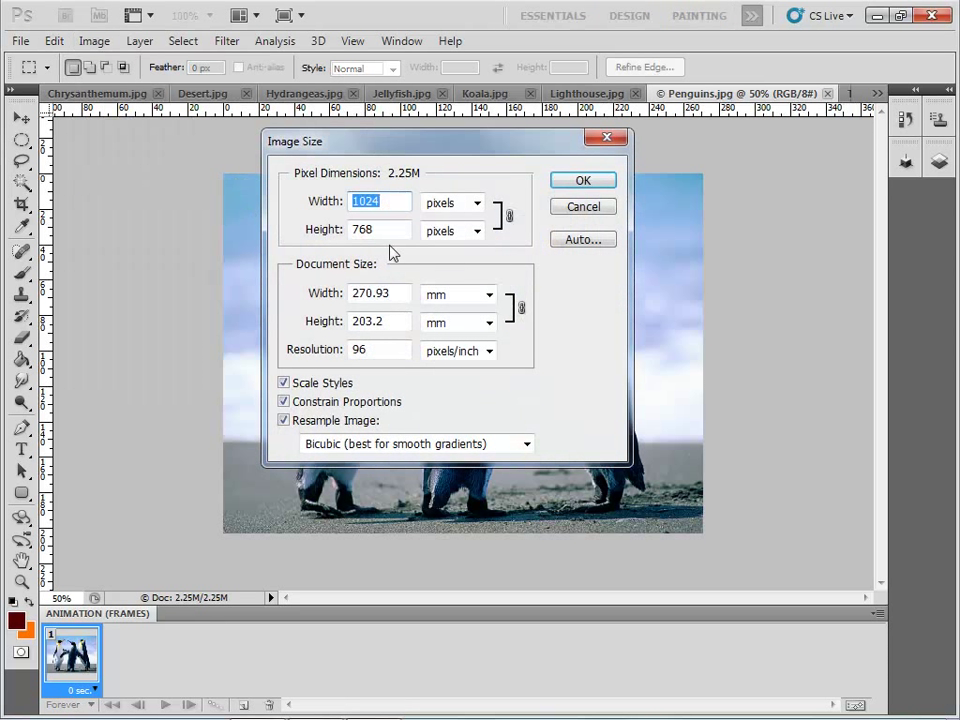
{"action": "double_click", "coordinate": [373, 345]}
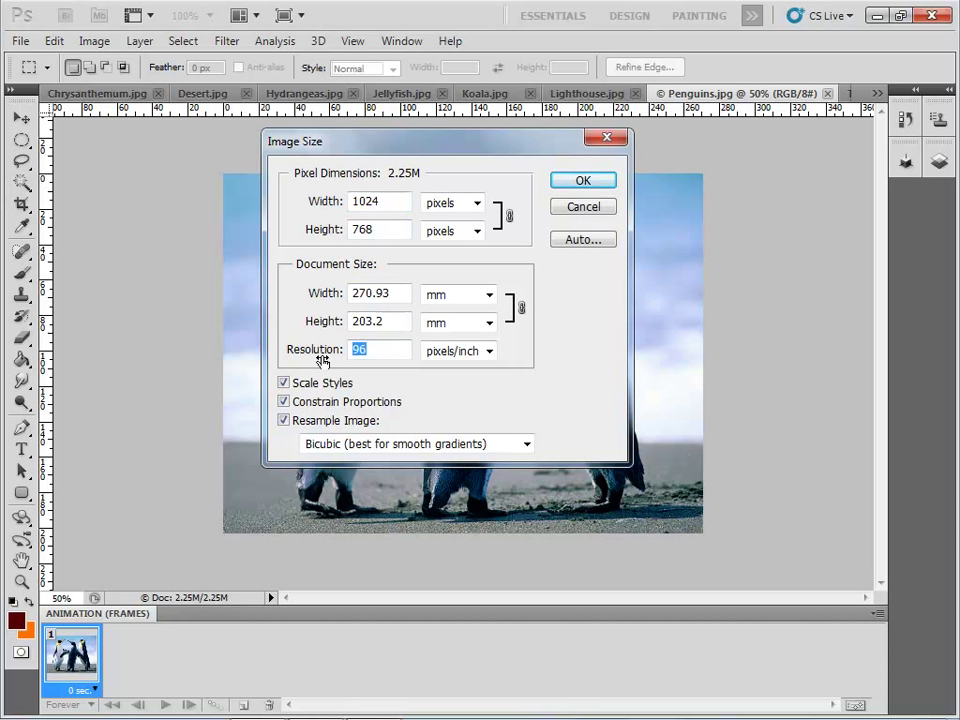
{"action": "type", "text": "72"}
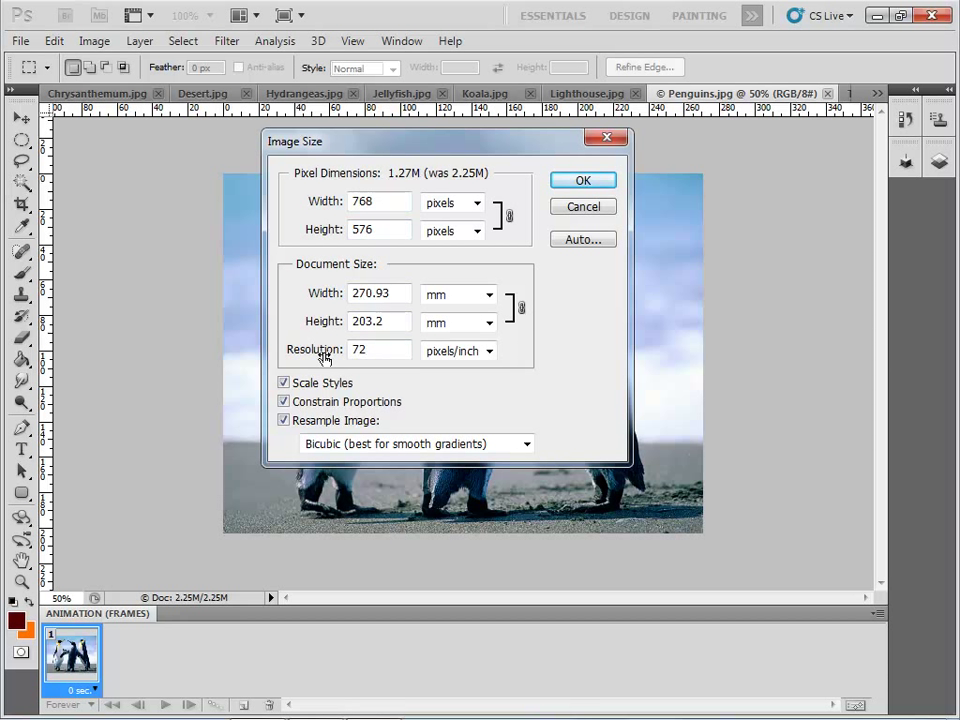
{"action": "double_click", "coordinate": [352, 204]}
{"action": "type", "text": "150"}
{"action": "left_click", "coordinate": [561, 185]}
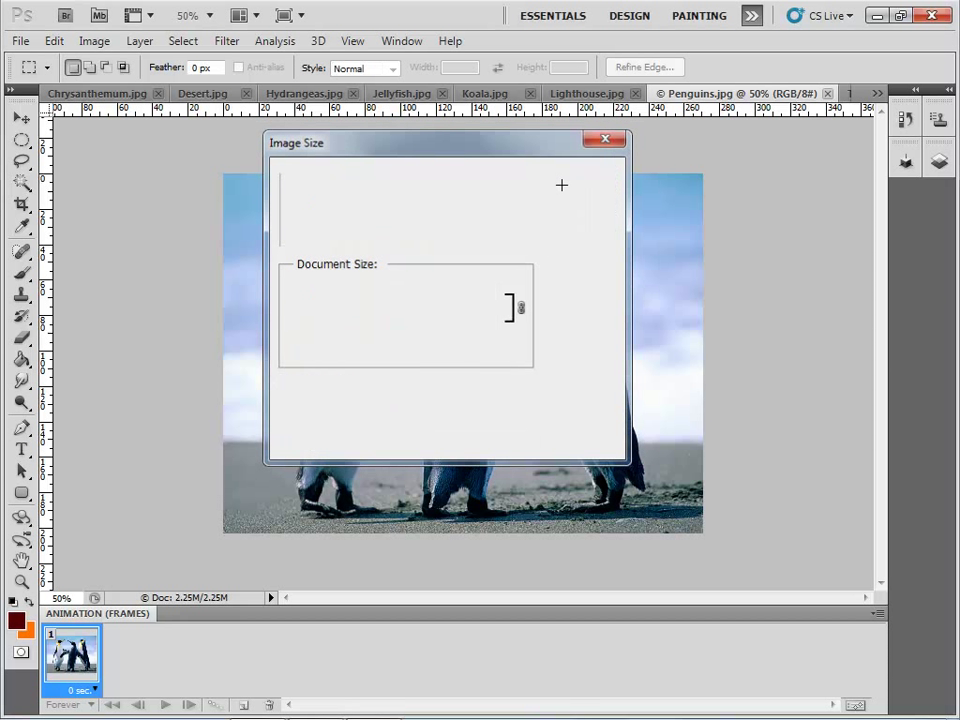
Step: Save the resized penguins image for web as a JPEG of quality 100 named 2 in the jpg folder
{"action": "left_click", "coordinate": [20, 41]}
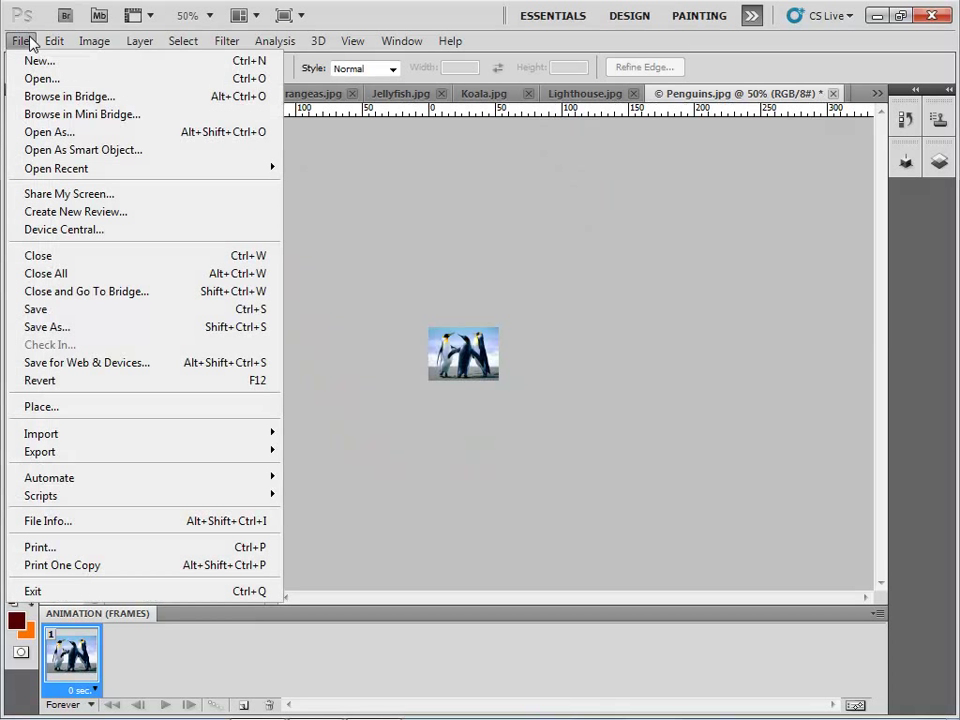
{"action": "left_click", "coordinate": [40, 362]}
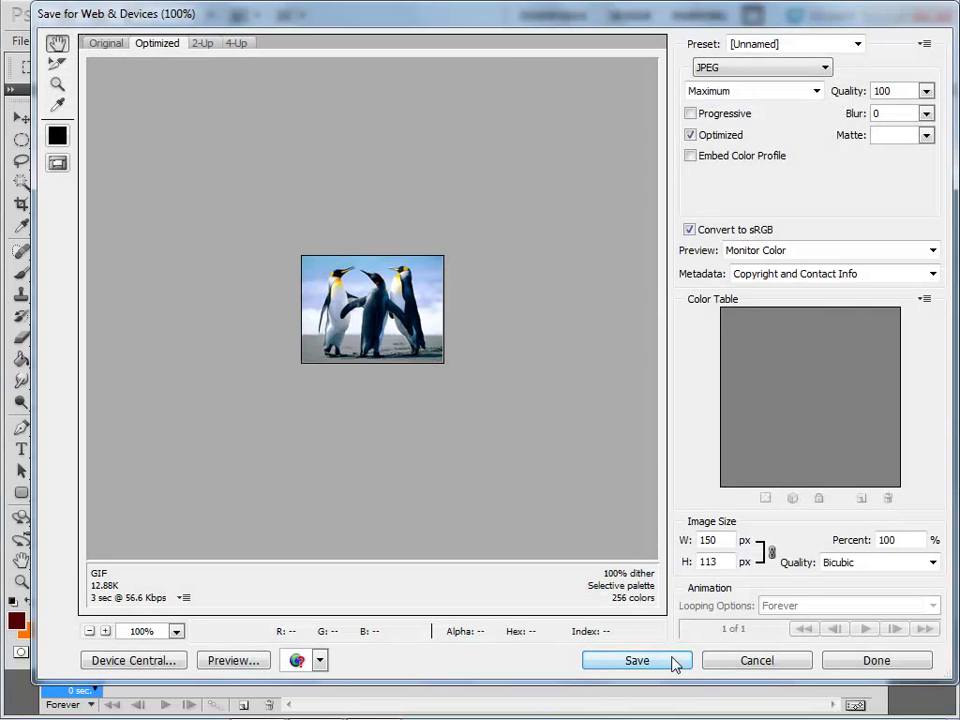
{"action": "left_click", "coordinate": [668, 662]}
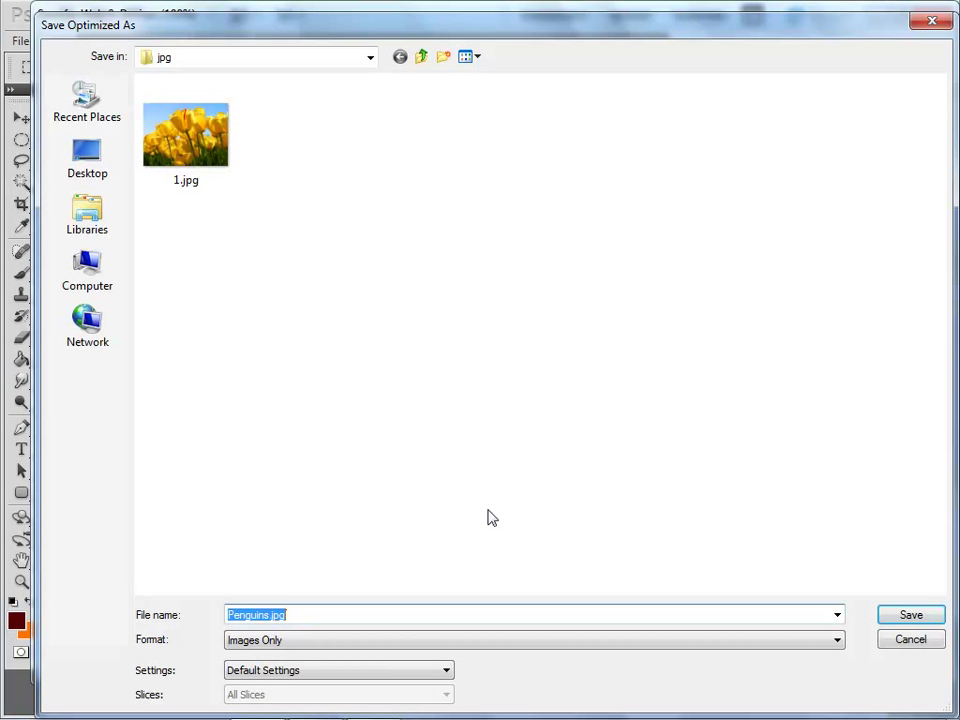
{"action": "type", "text": "2"}
{"action": "key", "text": "Return"}
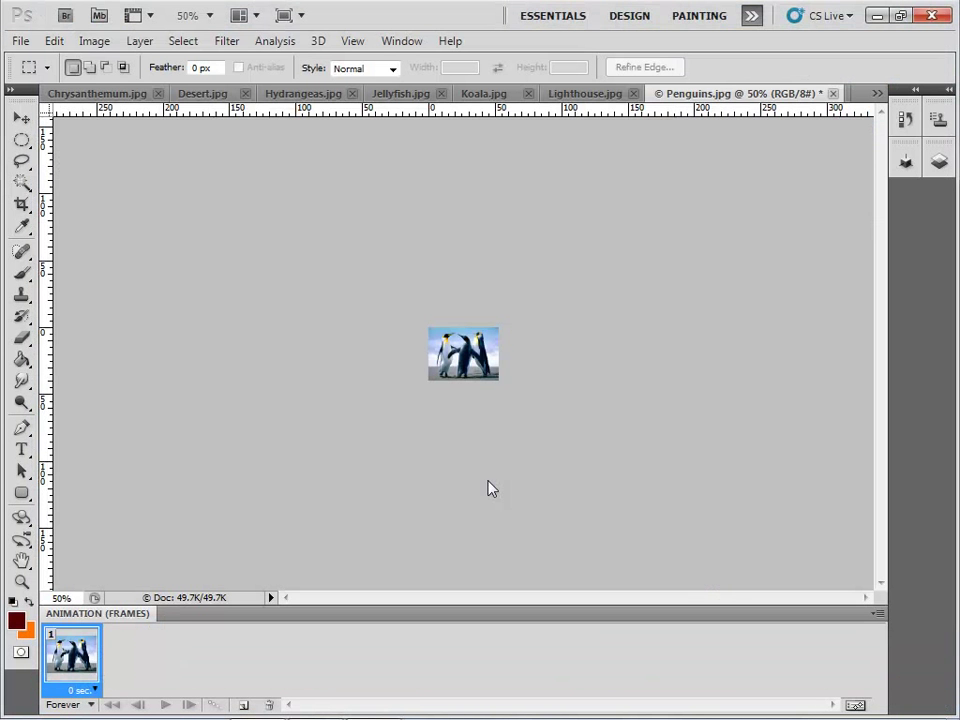
Step: Resize Koala.jpg to 150 pixels wide at a resolution of 72 pixels/inch with constrained proportions
{"action": "left_click", "coordinate": [584, 93]}
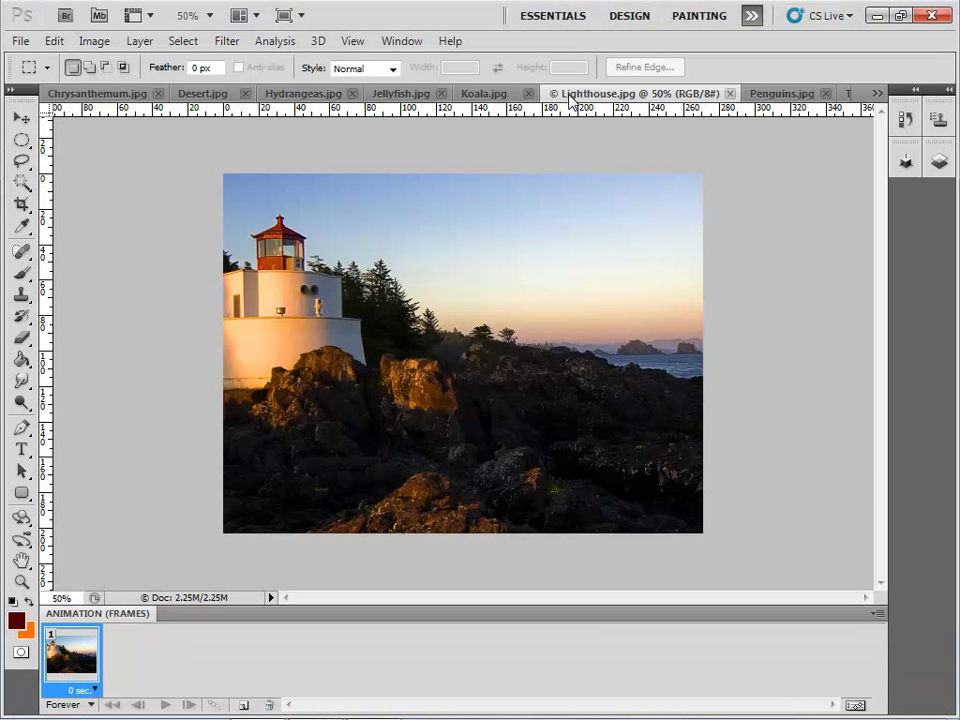
{"action": "left_click", "coordinate": [507, 95]}
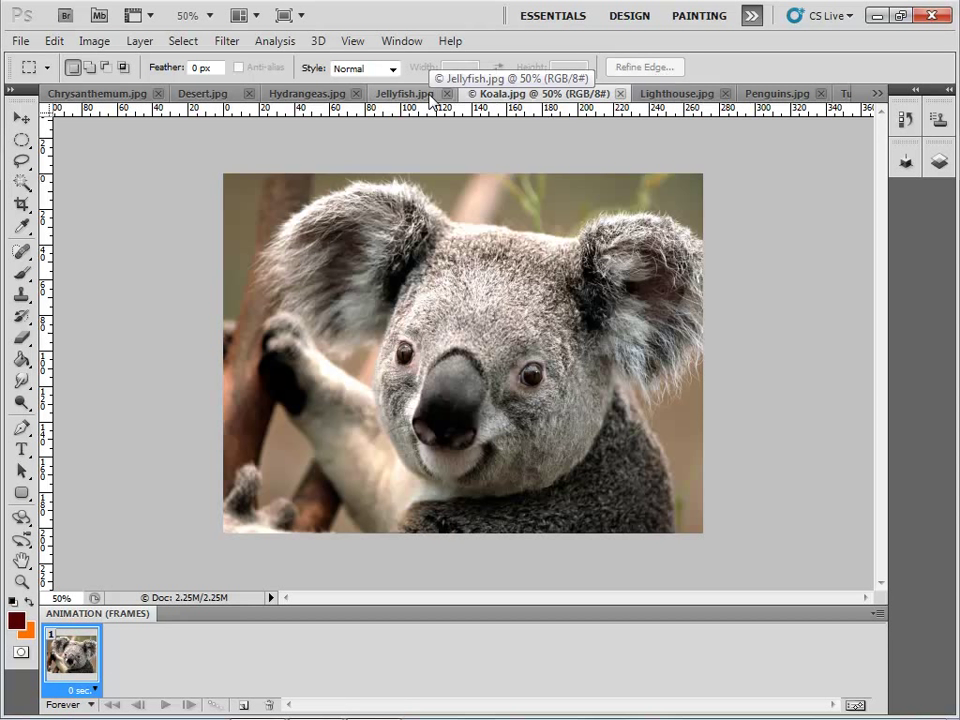
{"action": "left_click", "coordinate": [96, 41]}
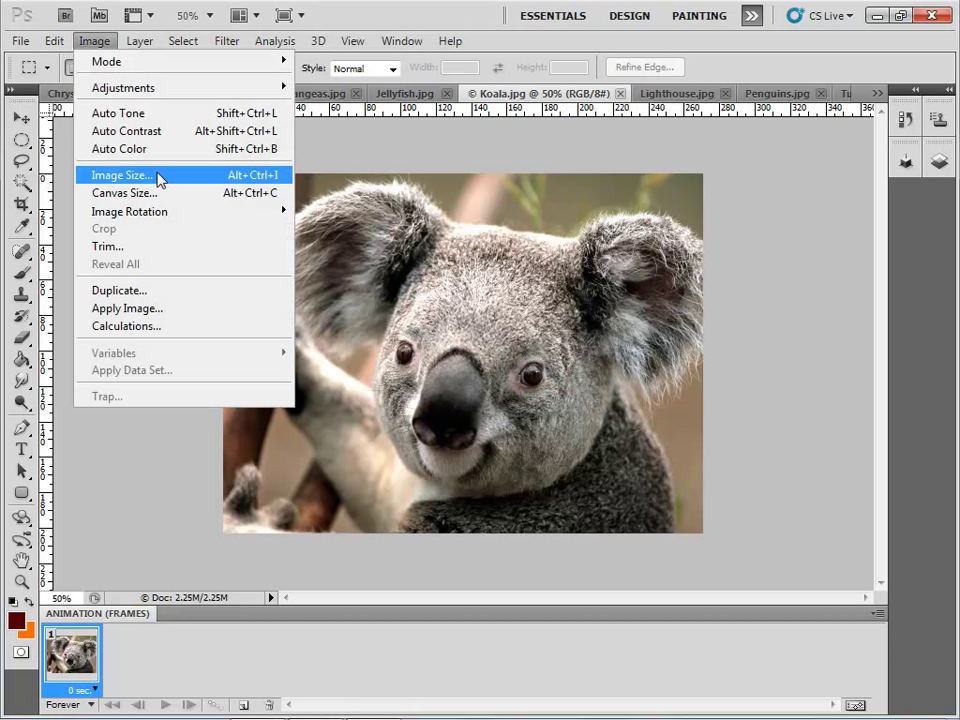
{"action": "left_click", "coordinate": [160, 178]}
{"action": "left_click_drag", "start_coordinate": [396, 349], "coordinate": [310, 380]}
{"action": "type", "text": "7"}
{"action": "type", "text": "2"}
{"action": "left_click_drag", "start_coordinate": [386, 200], "coordinate": [350, 205]}
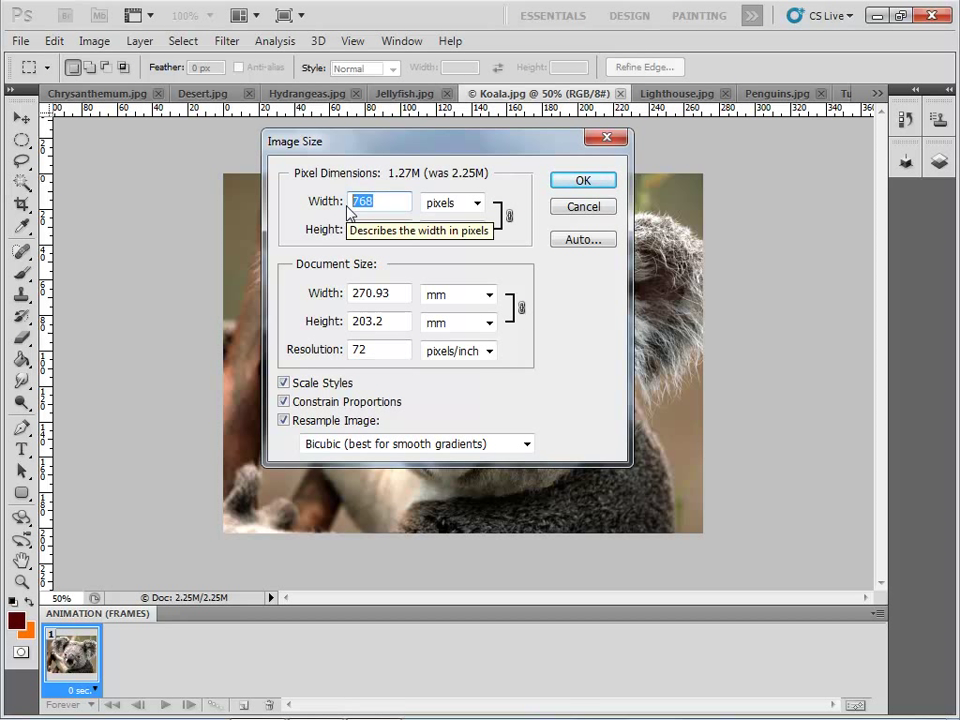
{"action": "type", "text": "1"}
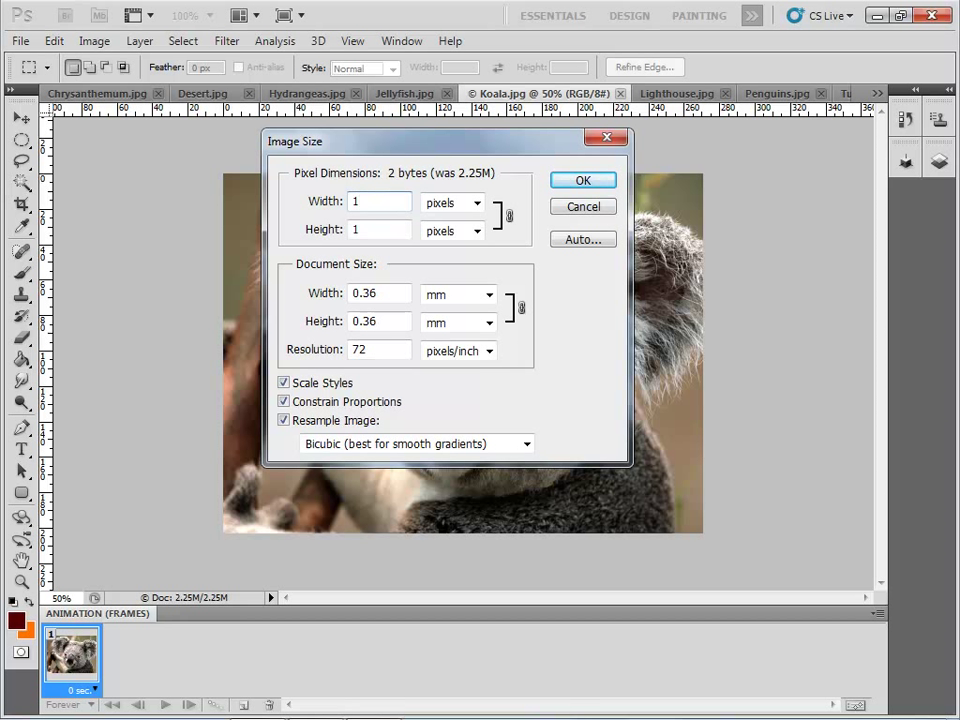
{"action": "type", "text": "50"}
{"action": "key", "text": "Return"}
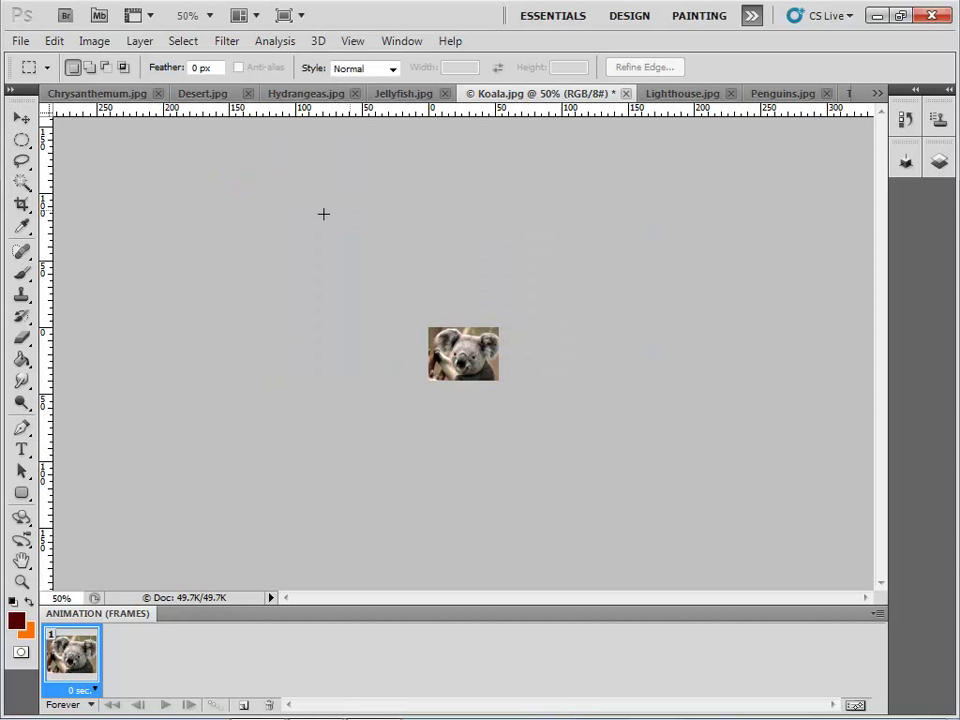
Step: Save the resized koala image for web as a JPEG of quality 100 named 3 in the jpg folder
{"action": "left_click", "coordinate": [22, 40]}
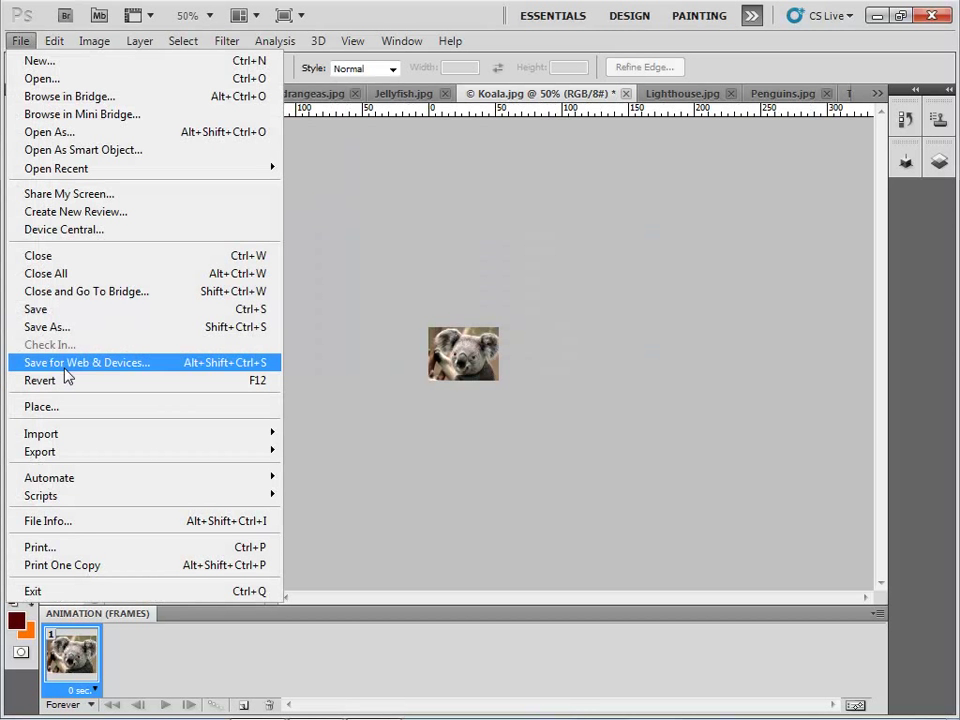
{"action": "left_click", "coordinate": [64, 364]}
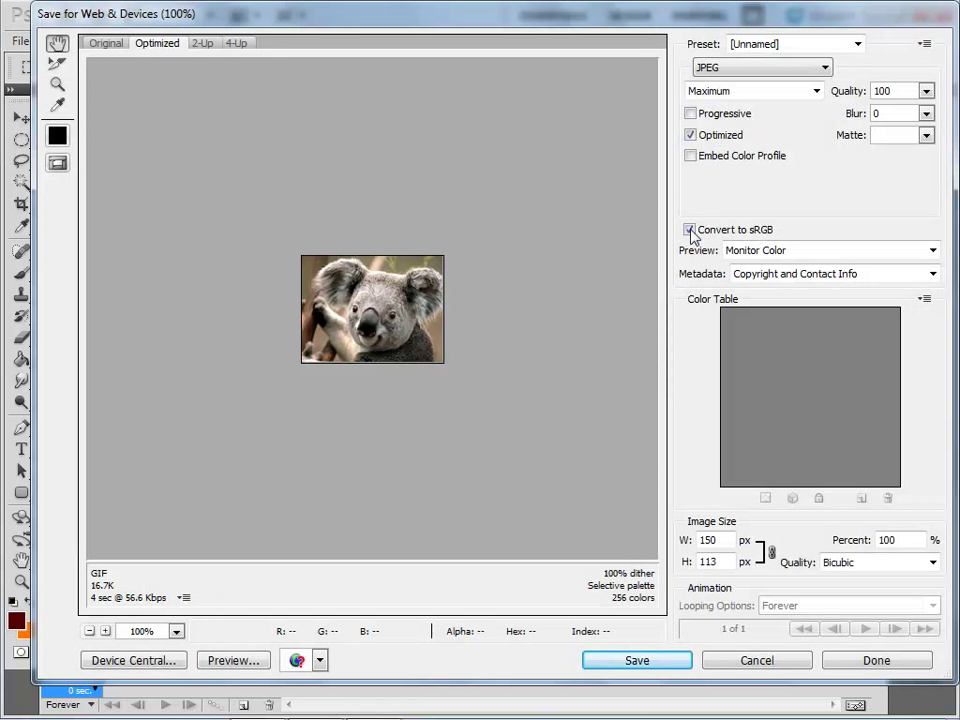
{"action": "left_click", "coordinate": [671, 661]}
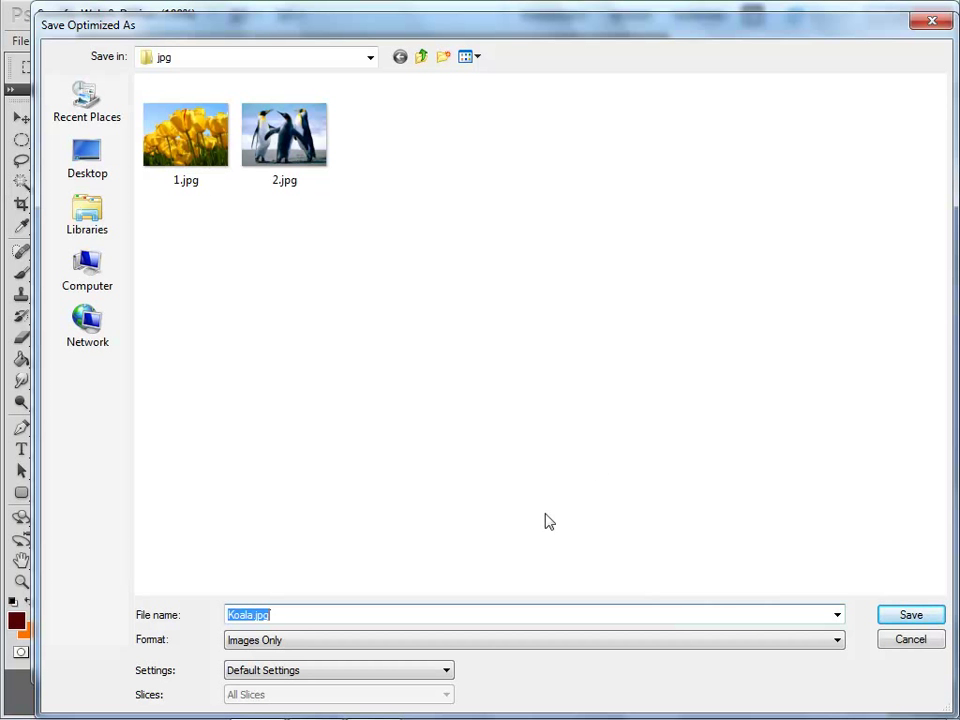
{"action": "key", "text": "Return"}
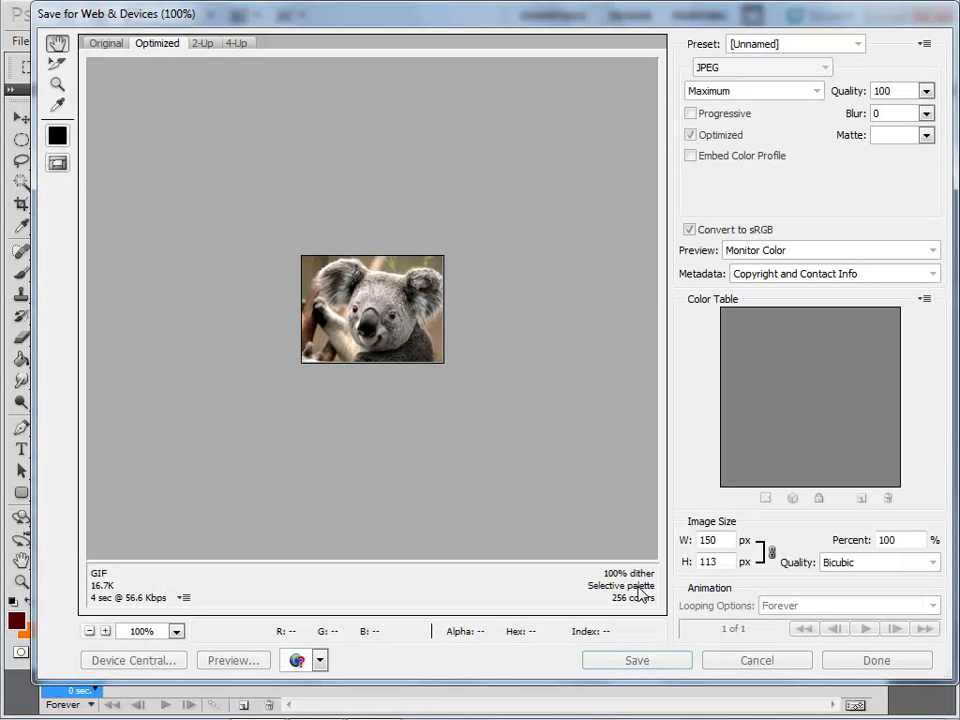
Step: Switch to Flash and import 1.jpg from the jpg folder in flash tarahi to the stage, without the rest of the image sequence
{"action": "left_click", "coordinate": [373, 700]}
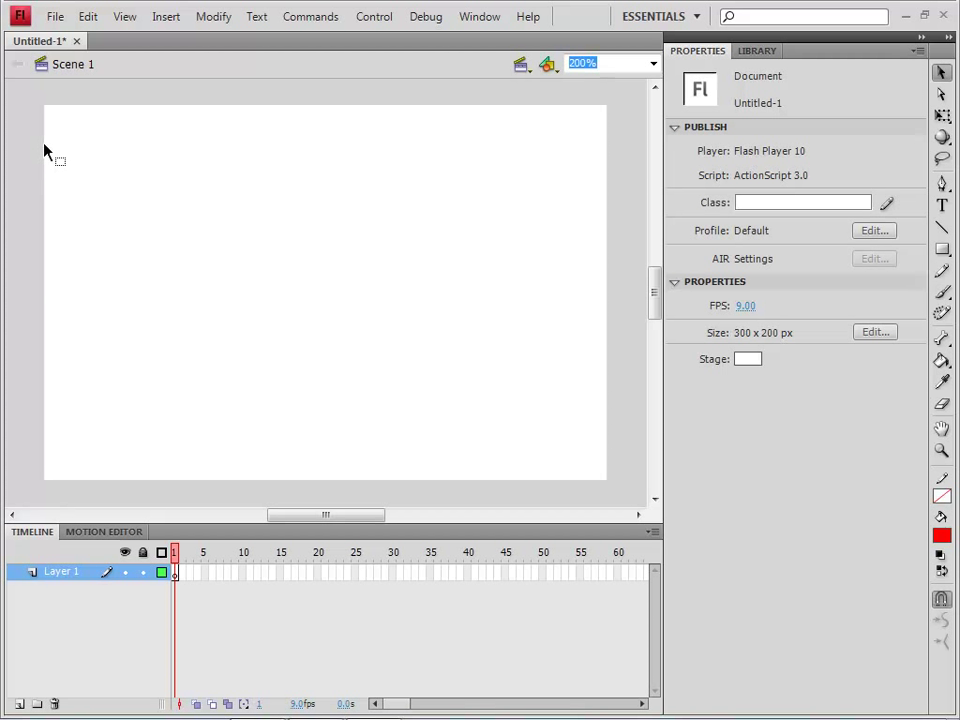
{"action": "left_click", "coordinate": [56, 16]}
{"action": "mouse_move", "coordinate": [118, 324]}
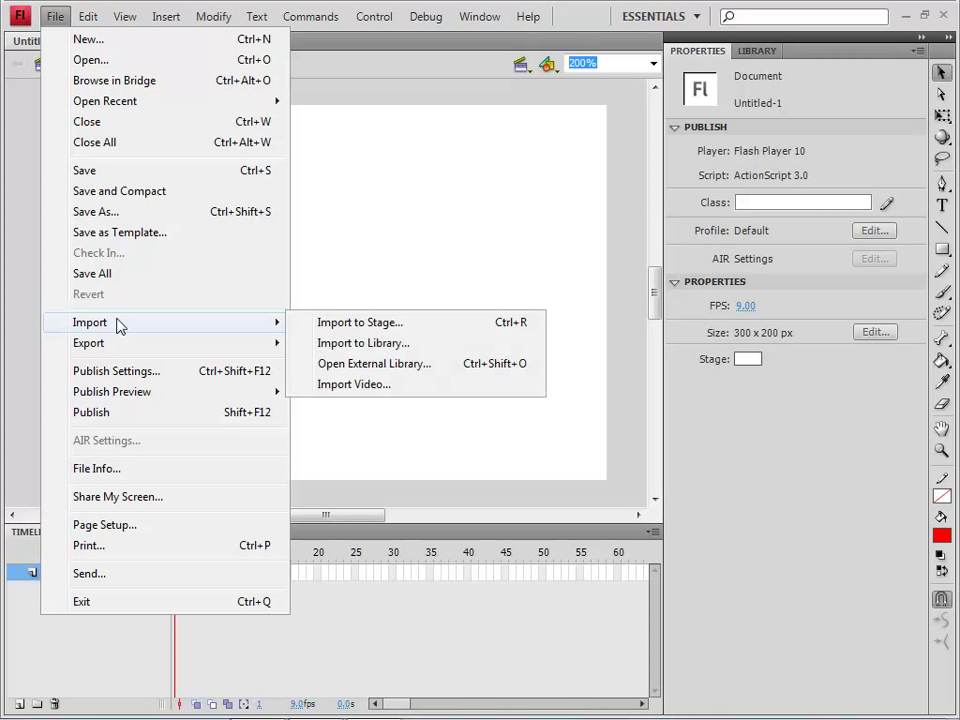
{"action": "left_click", "coordinate": [377, 330]}
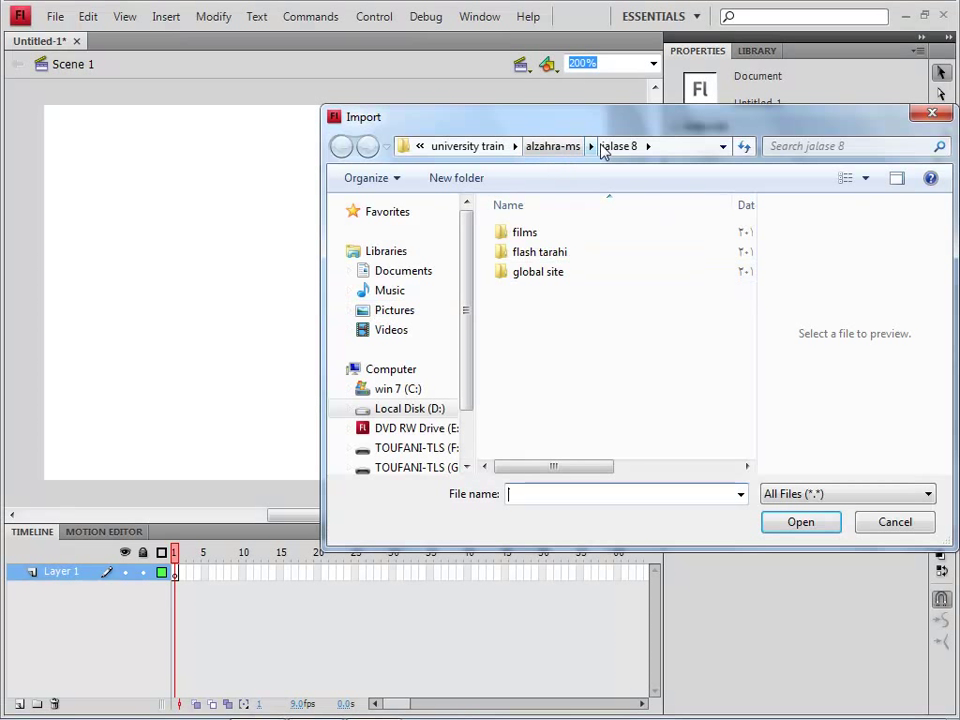
{"action": "double_click", "coordinate": [545, 252]}
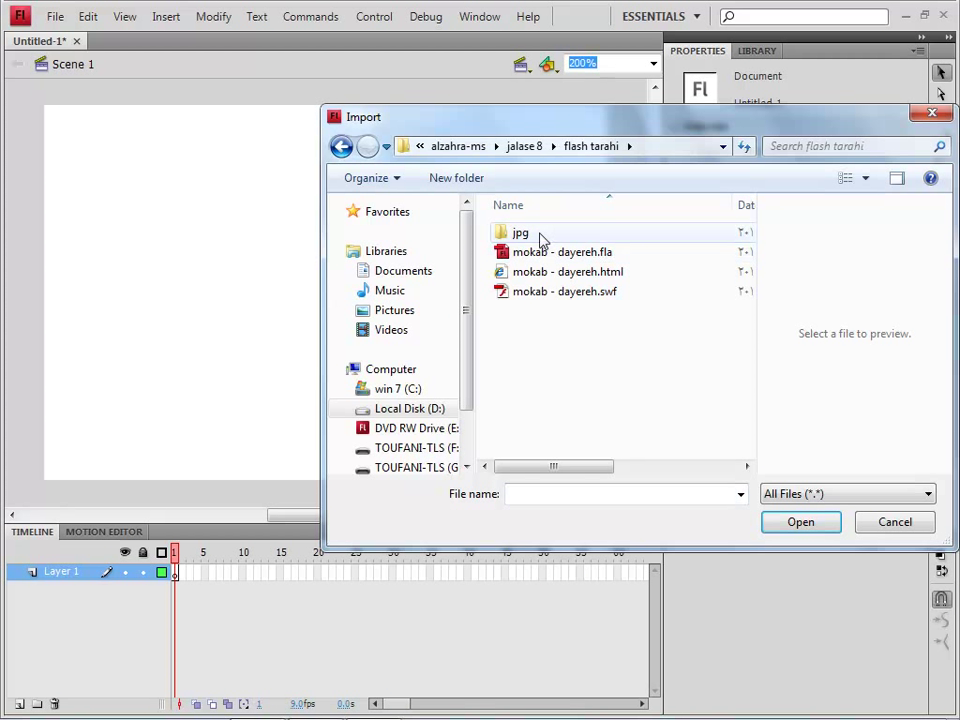
{"action": "double_click", "coordinate": [540, 236]}
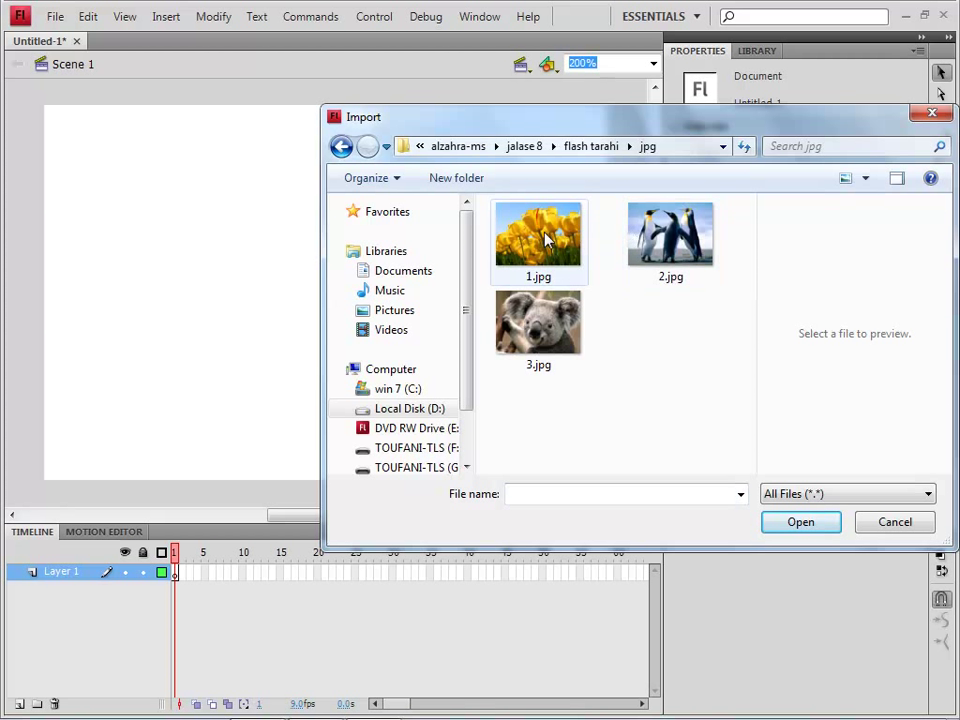
{"action": "left_click", "coordinate": [545, 238]}
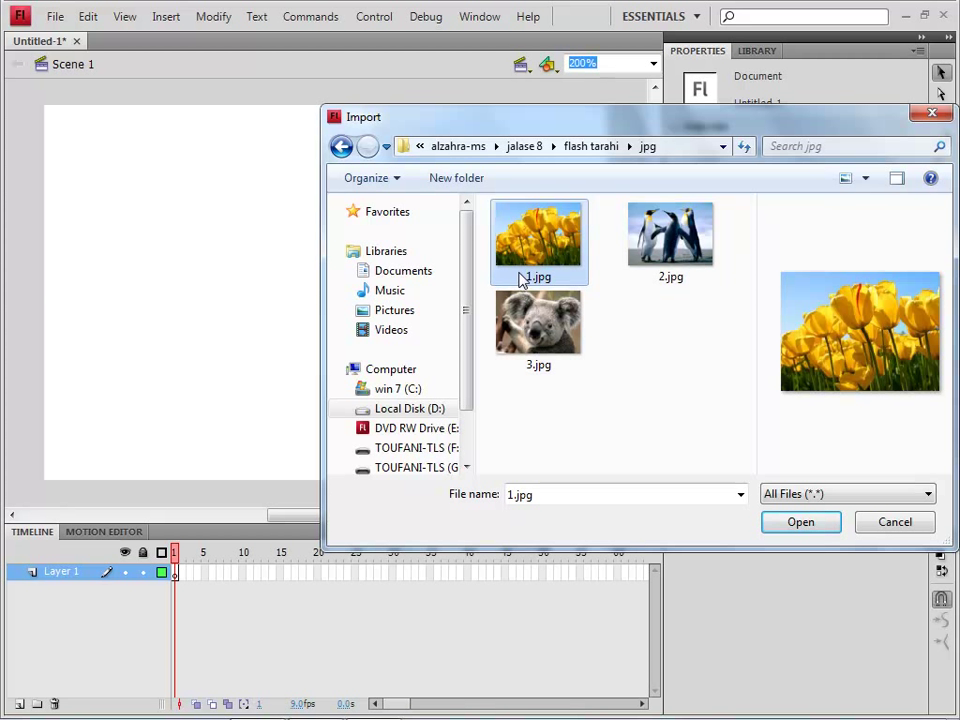
{"action": "left_click", "coordinate": [787, 524]}
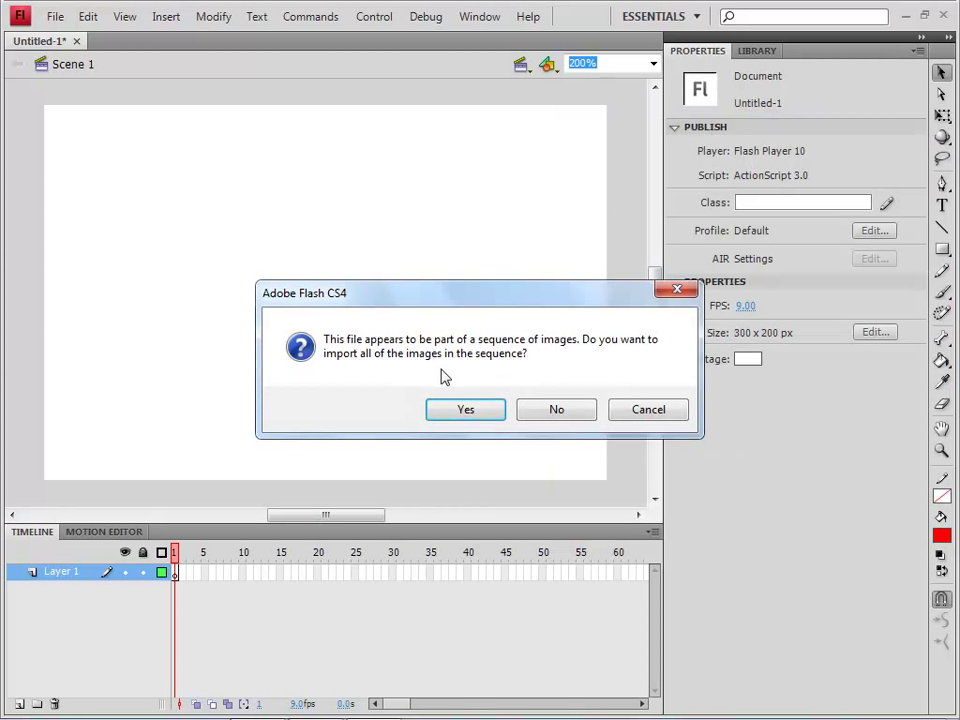
{"action": "left_click", "coordinate": [546, 418]}
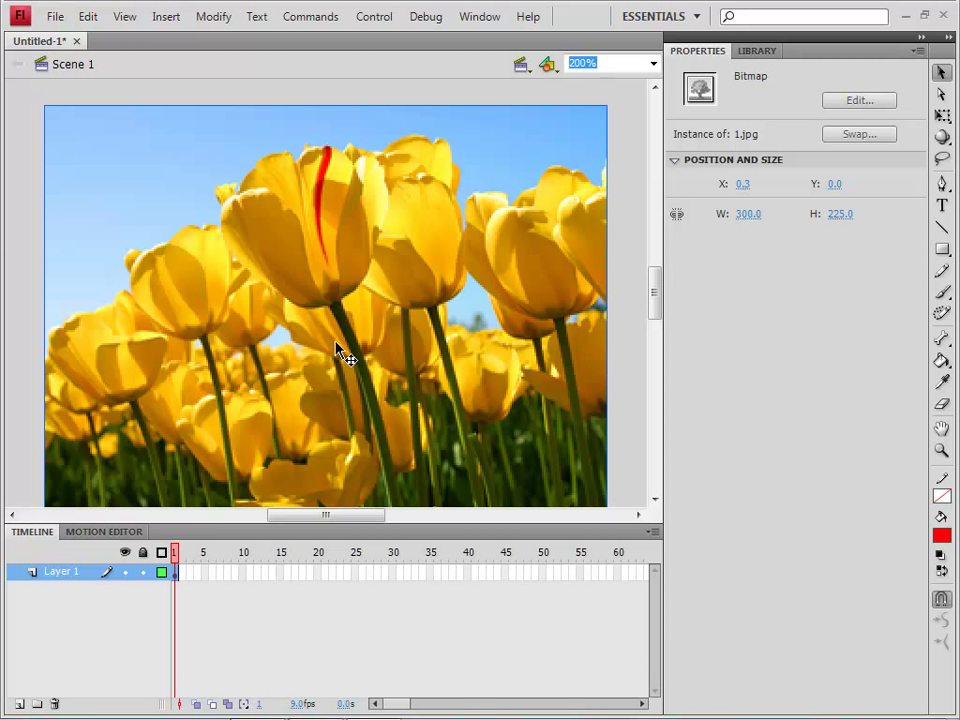
Step: Hide Layer 1 and import 2.jpg to the stage on a new layer, without the rest of the image sequence
{"action": "left_click", "coordinate": [124, 571]}
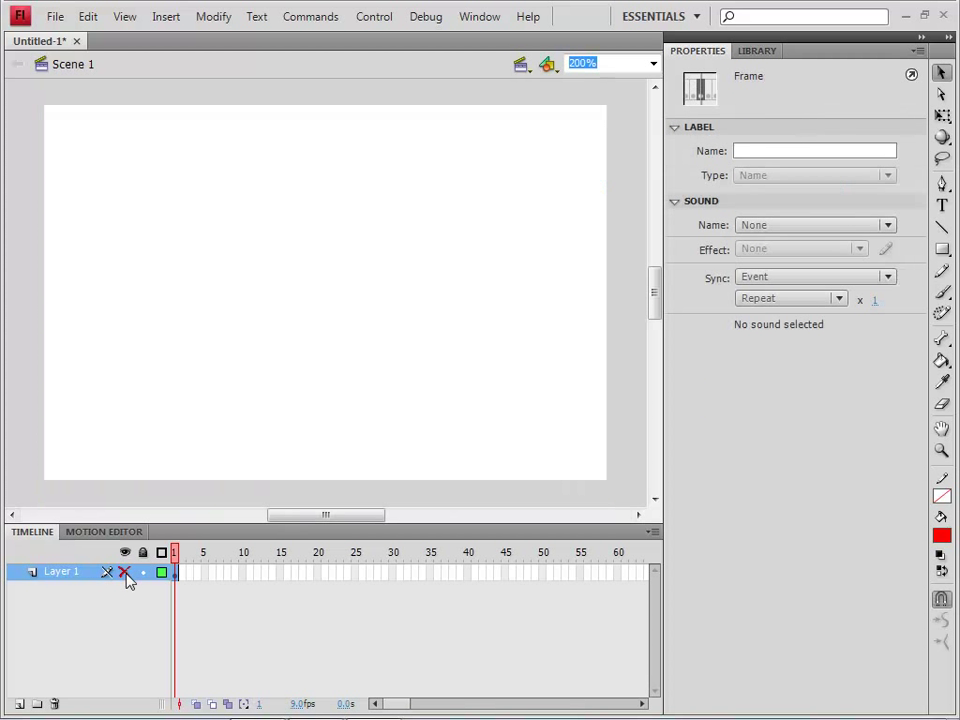
{"action": "left_click", "coordinate": [19, 704]}
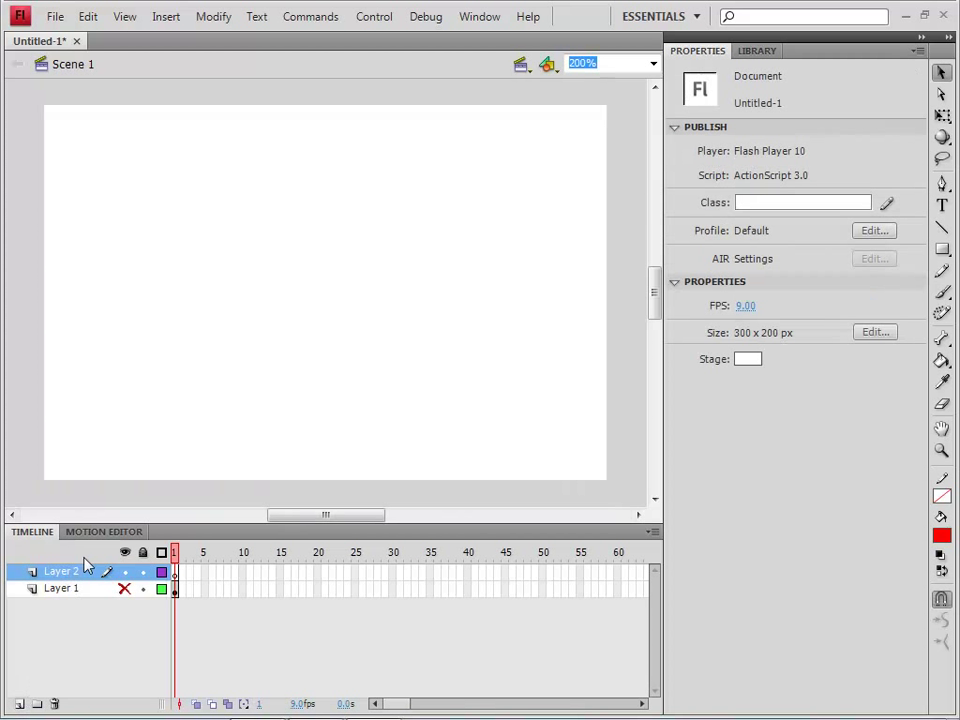
{"action": "left_click", "coordinate": [53, 18]}
{"action": "mouse_move", "coordinate": [96, 322]}
{"action": "left_click", "coordinate": [316, 323]}
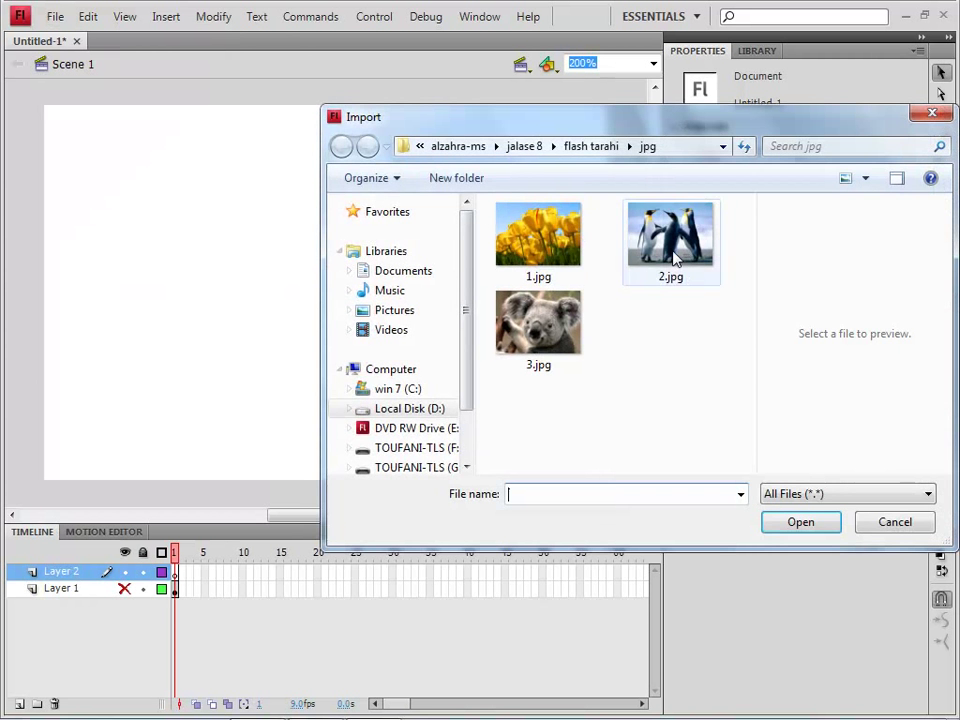
{"action": "double_click", "coordinate": [670, 250]}
{"action": "left_click", "coordinate": [542, 416]}
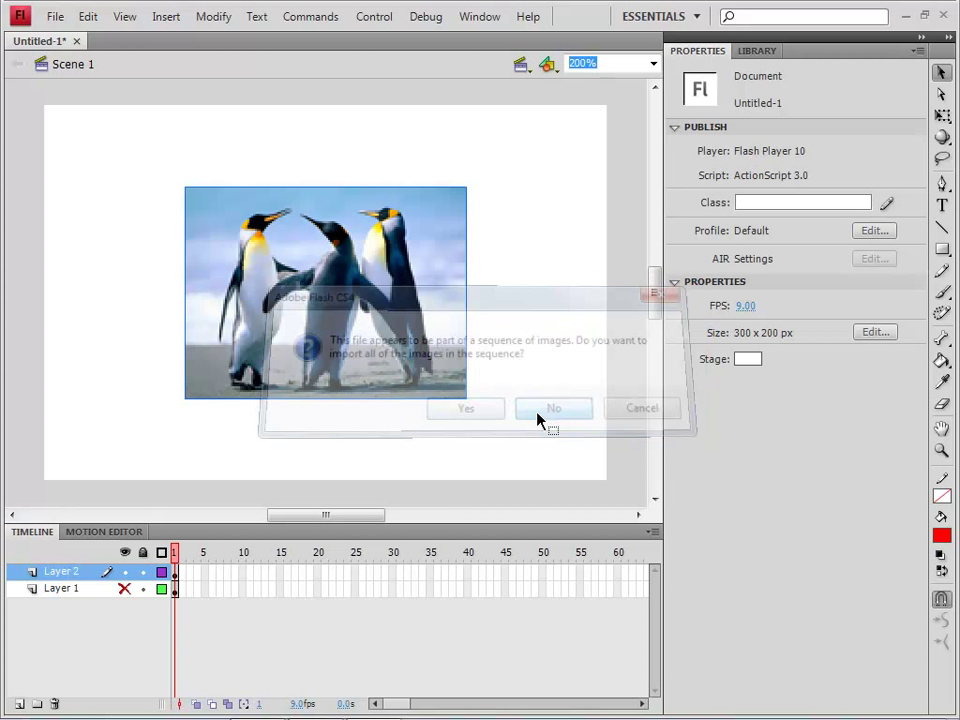
Step: Hide Layer 2 and import 3.jpg from the jpg folder to the stage on a new layer above it
{"action": "left_click", "coordinate": [19, 703]}
{"action": "left_click", "coordinate": [125, 589]}
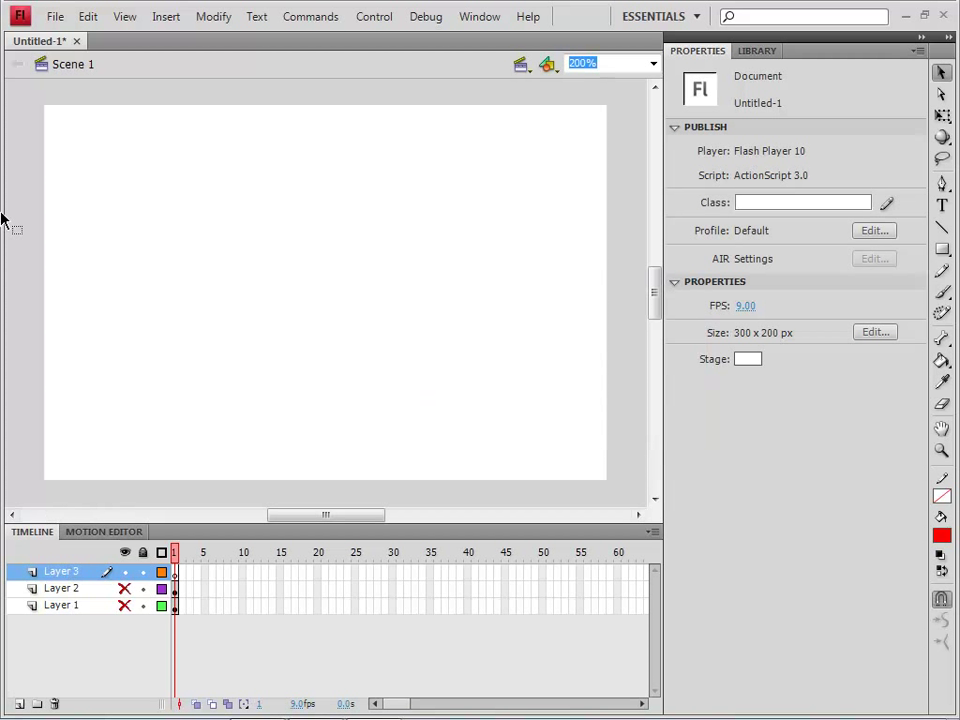
{"action": "left_click", "coordinate": [55, 17]}
{"action": "mouse_move", "coordinate": [133, 324]}
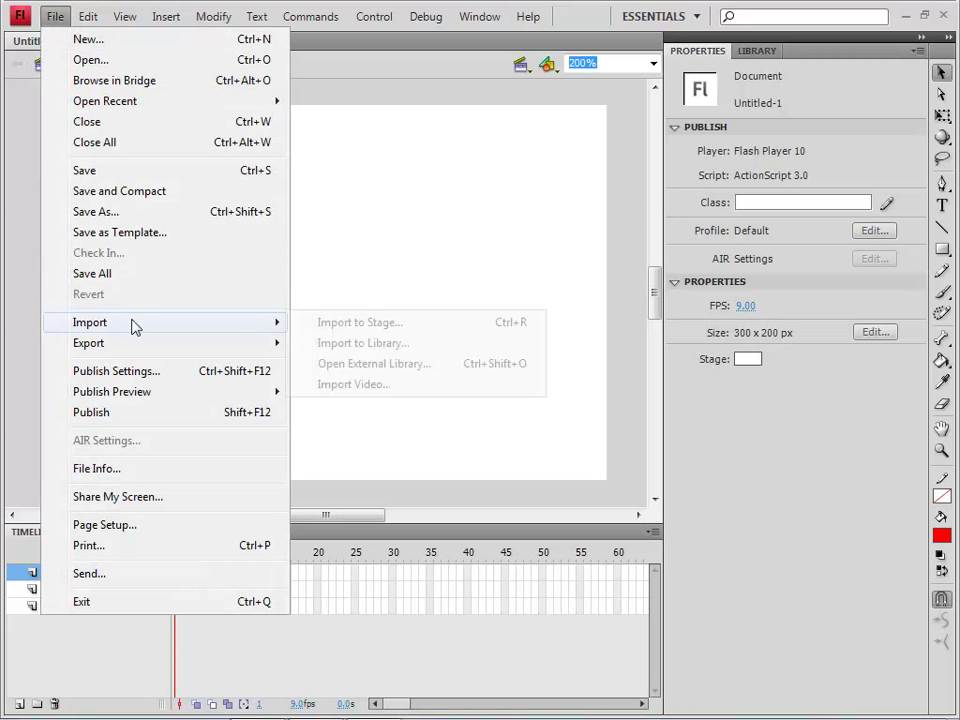
{"action": "left_click", "coordinate": [352, 323]}
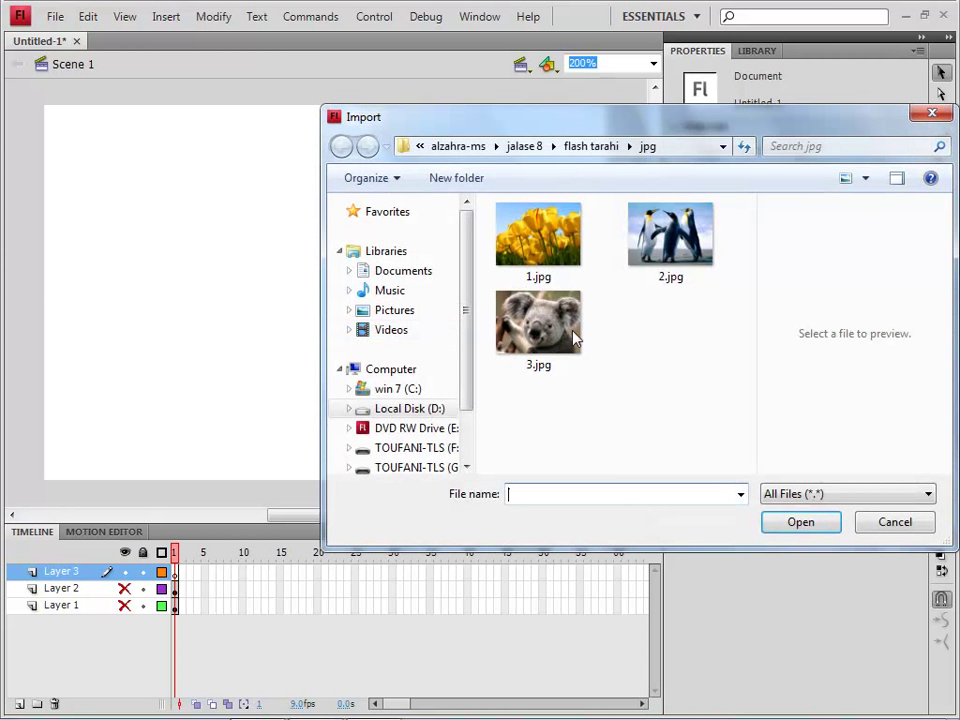
{"action": "double_click", "coordinate": [570, 335]}
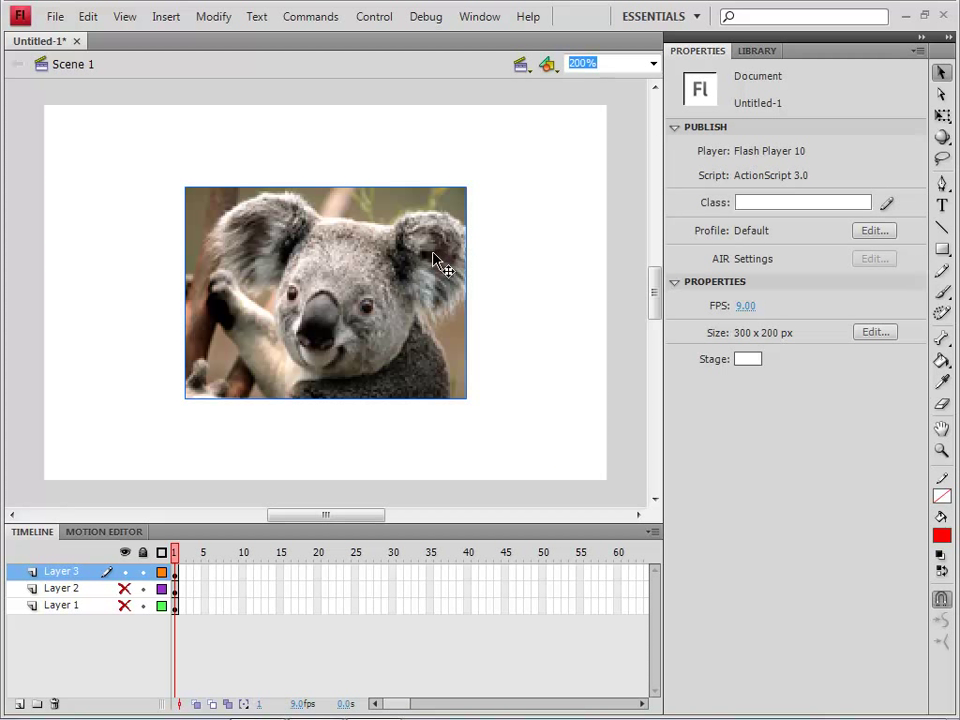
Step: Show Layer 2, hide Layer 3, and move the penguin picture into the stage's lower-left corner at X 0, Y 87
{"action": "left_click", "coordinate": [124, 588]}
{"action": "left_click", "coordinate": [124, 605]}
{"action": "left_click", "coordinate": [124, 605]}
{"action": "left_click", "coordinate": [88, 589]}
{"action": "left_click", "coordinate": [125, 590]}
{"action": "left_click", "coordinate": [125, 590]}
{"action": "left_click", "coordinate": [124, 571]}
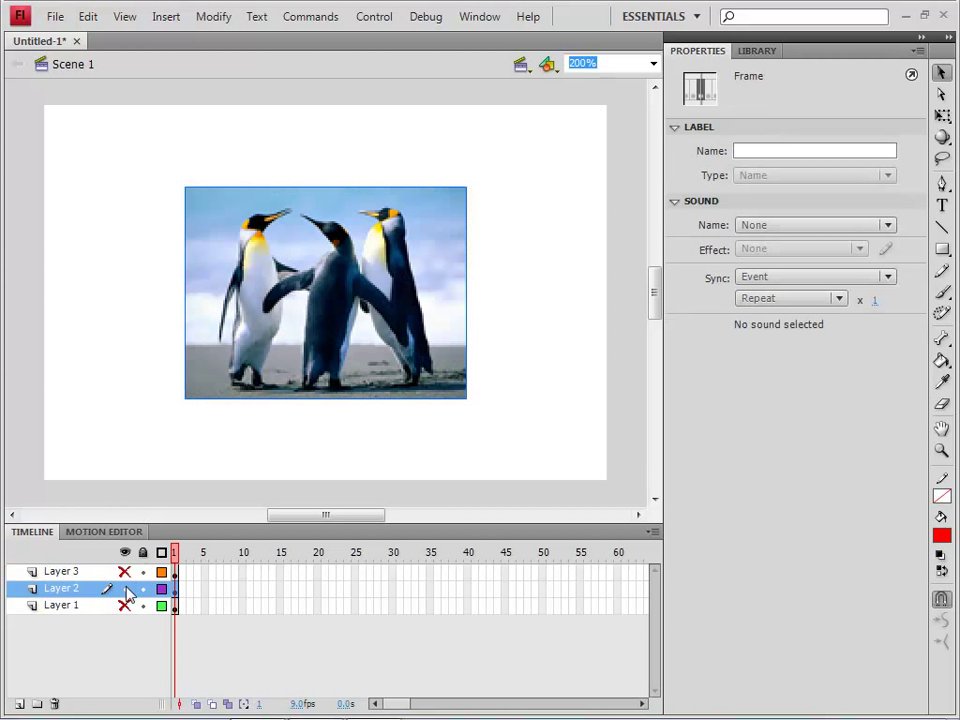
{"action": "left_click_drag", "start_coordinate": [341, 333], "coordinate": [213, 405]}
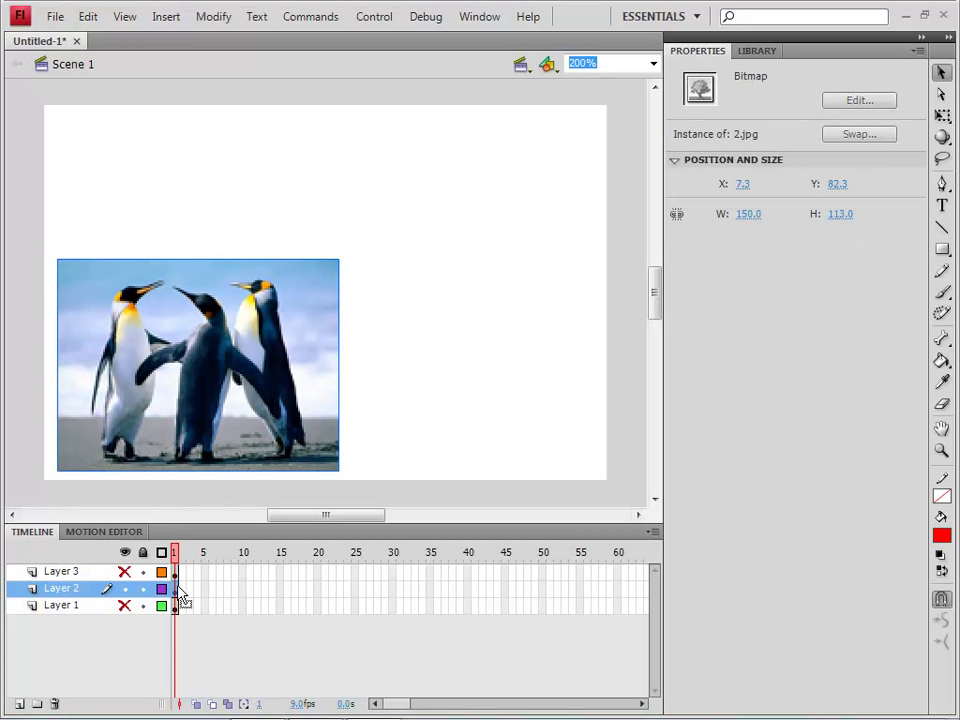
{"action": "mouse_move", "coordinate": [298, 362]}
{"action": "left_mouse_down"}
{"action": "mouse_move", "coordinate": [278, 372]}
{"action": "mouse_move", "coordinate": [287, 373]}
{"action": "left_mouse_up"}
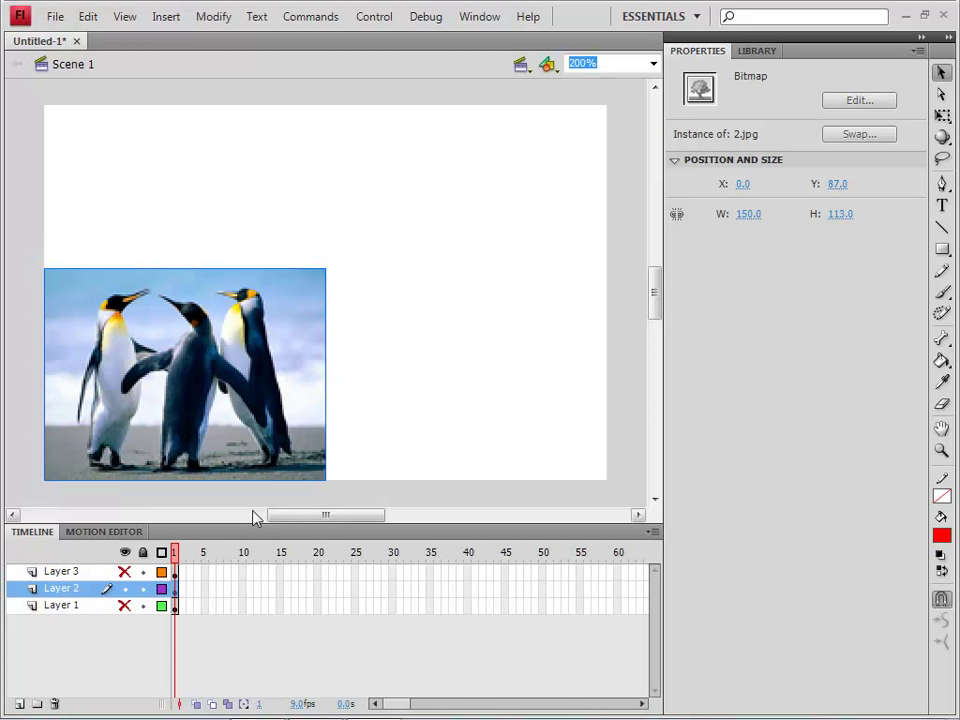
Step: Show Layers 2 and 3 and move the koala picture into the stage's upper-right corner at X 150, Y 0
{"action": "left_click", "coordinate": [123, 588]}
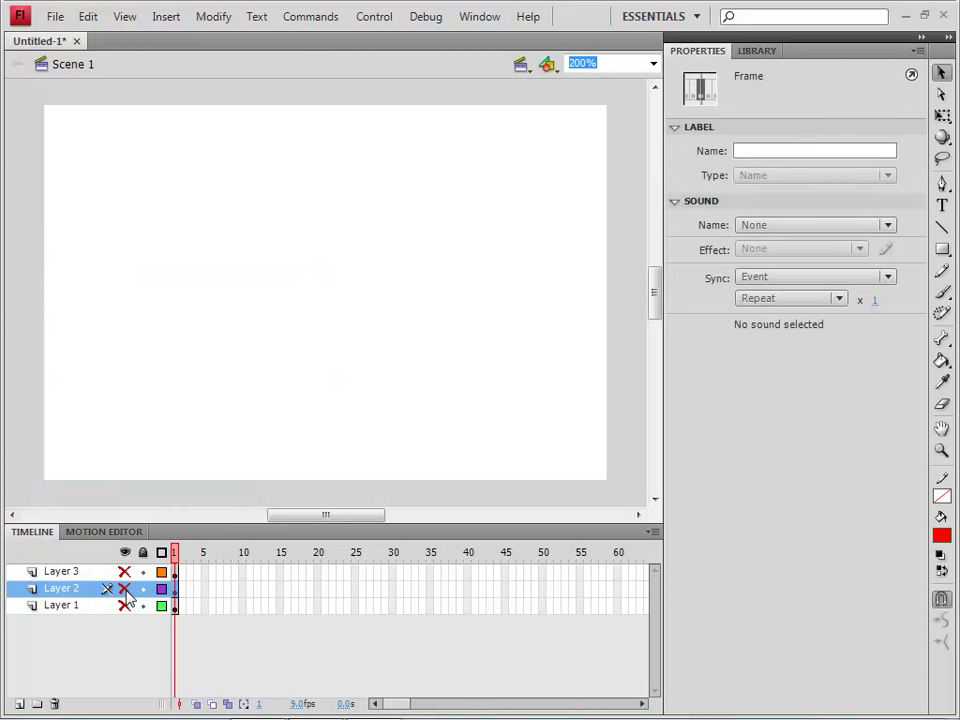
{"action": "left_click", "coordinate": [123, 586]}
{"action": "left_click", "coordinate": [124, 572]}
{"action": "left_click_drag", "start_coordinate": [322, 332], "coordinate": [444, 252]}
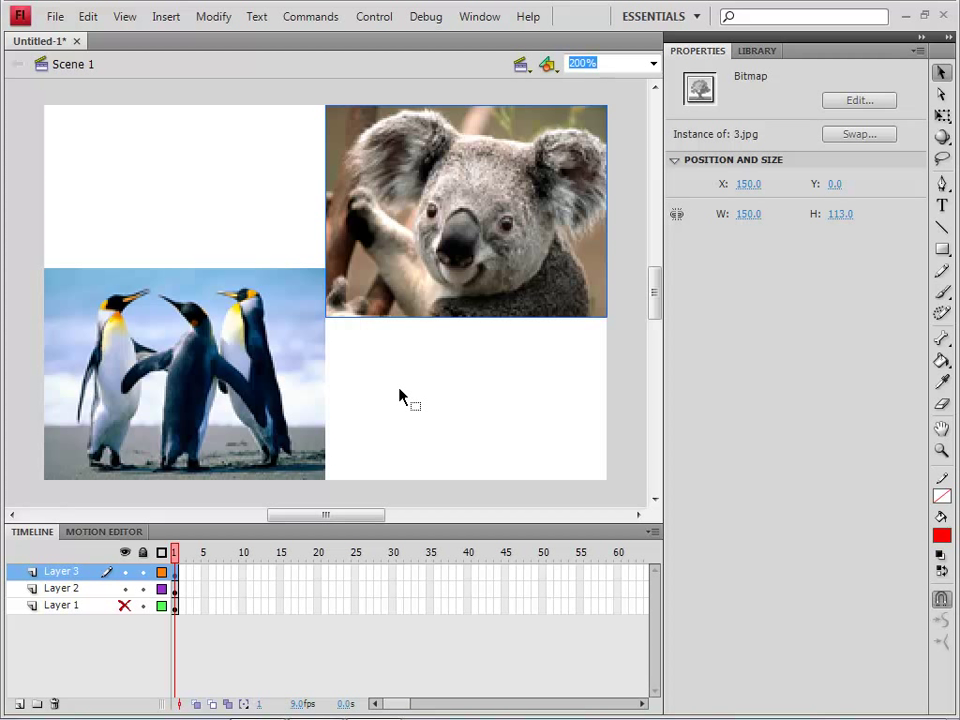
Step: Set the document's stage colour to black
{"action": "left_click", "coordinate": [405, 427]}
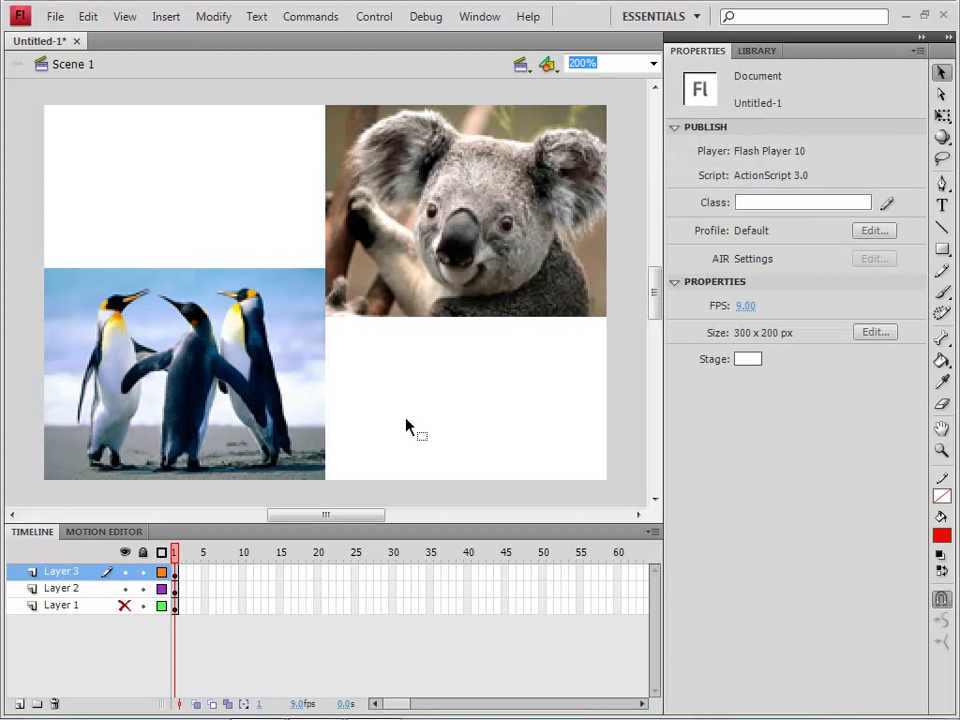
{"action": "left_click", "coordinate": [748, 360]}
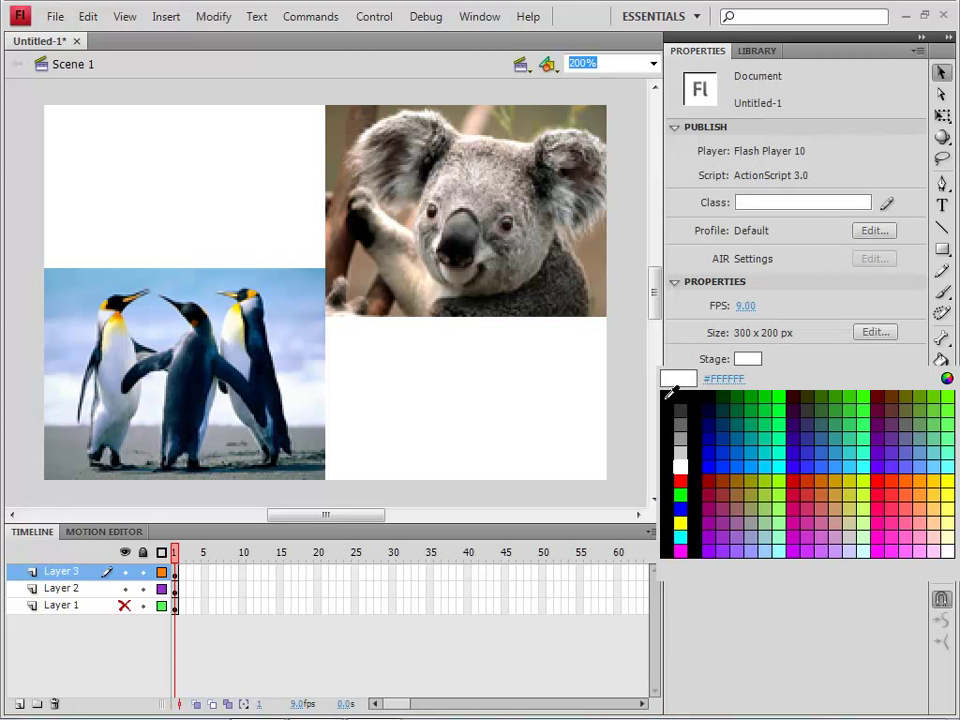
{"action": "left_click", "coordinate": [670, 406]}
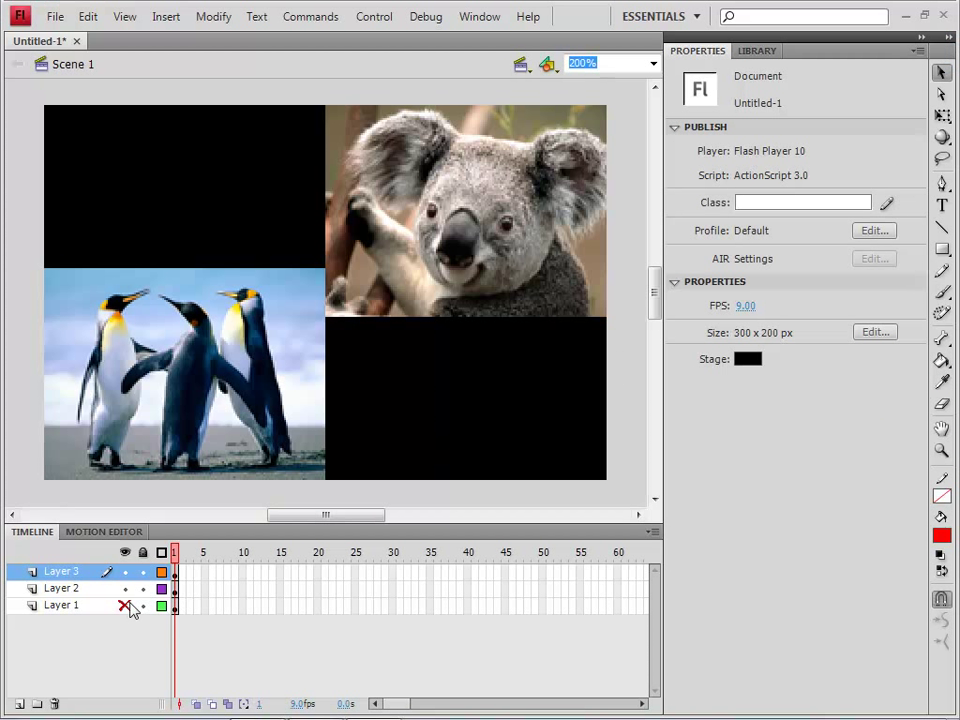
Step: Extend the penguin picture's frames on Layer 2 from frame 1 to frame 60
{"action": "left_click", "coordinate": [177, 590]}
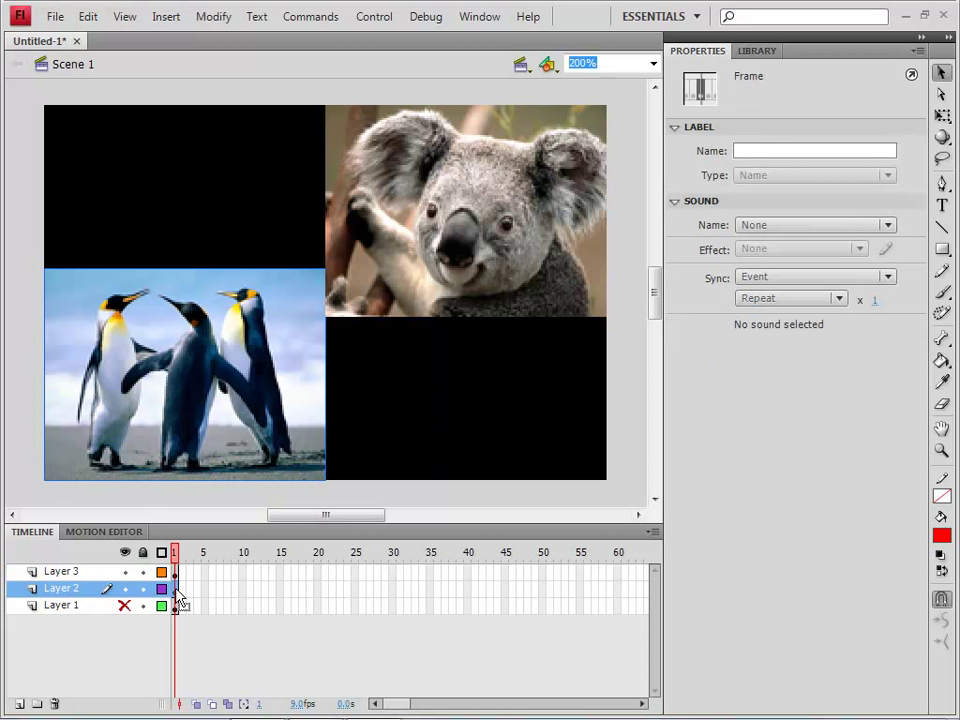
{"action": "key", "text": "F5"}
{"action": "key", "text": "F5"}
{"action": "key", "text": "F5"}
{"action": "key", "text": "F5"}
{"action": "key", "text": "F5"}
{"action": "key", "text": "F5"}
{"action": "key", "text": "F5"}
{"action": "key", "text": "F5"}
{"action": "key", "text": "F5"}
{"action": "key", "text": "F5"}
{"action": "key", "text": "F5"}
{"action": "key", "text": "F5"}
{"action": "key", "text": "F5"}
{"action": "key", "text": "F5"}
{"action": "key", "text": "F5"}
{"action": "key", "text": "F5"}
{"action": "key", "text": "F5"}
{"action": "key", "text": "F5"}
{"action": "key", "text": "F5"}
{"action": "key", "text": "F5"}
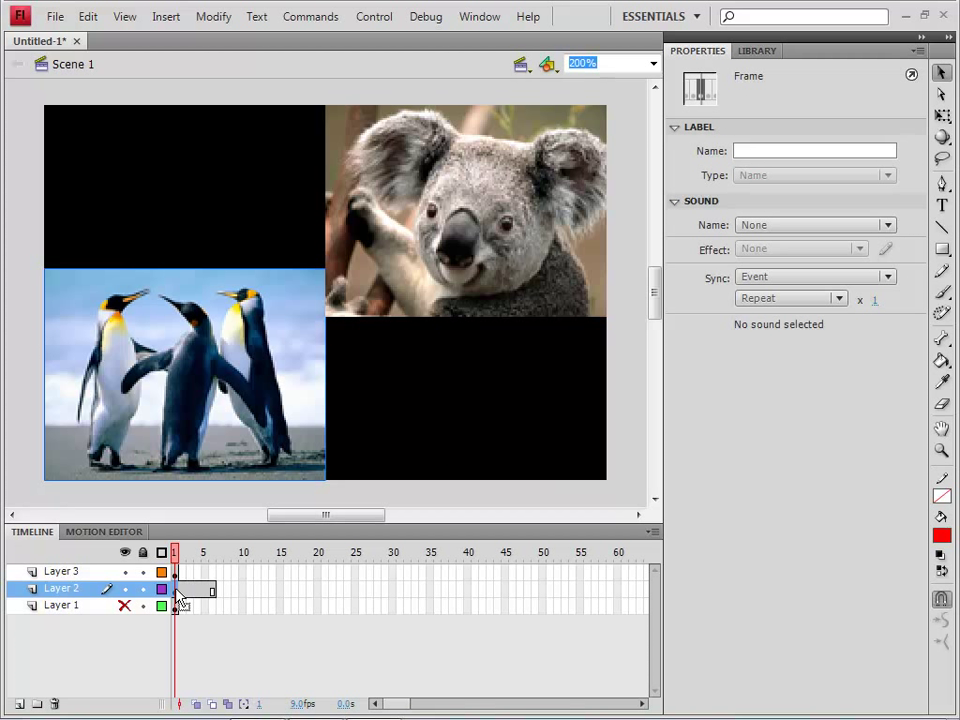
{"action": "key", "text": "F5"}
{"action": "key", "text": "F5"}
{"action": "key", "text": "F5"}
{"action": "key", "text": "F5"}
{"action": "key", "text": "F5"}
{"action": "key", "text": "F5"}
{"action": "key", "text": "F5"}
{"action": "key", "text": "F5"}
{"action": "key", "text": "F5"}
{"action": "key", "text": "F5"}
{"action": "key", "text": "F5"}
{"action": "key", "text": "F5"}
{"action": "key", "text": "F5"}
{"action": "key", "text": "F5"}
{"action": "key", "text": "F5"}
{"action": "key", "text": "F5"}
{"action": "key", "text": "F5"}
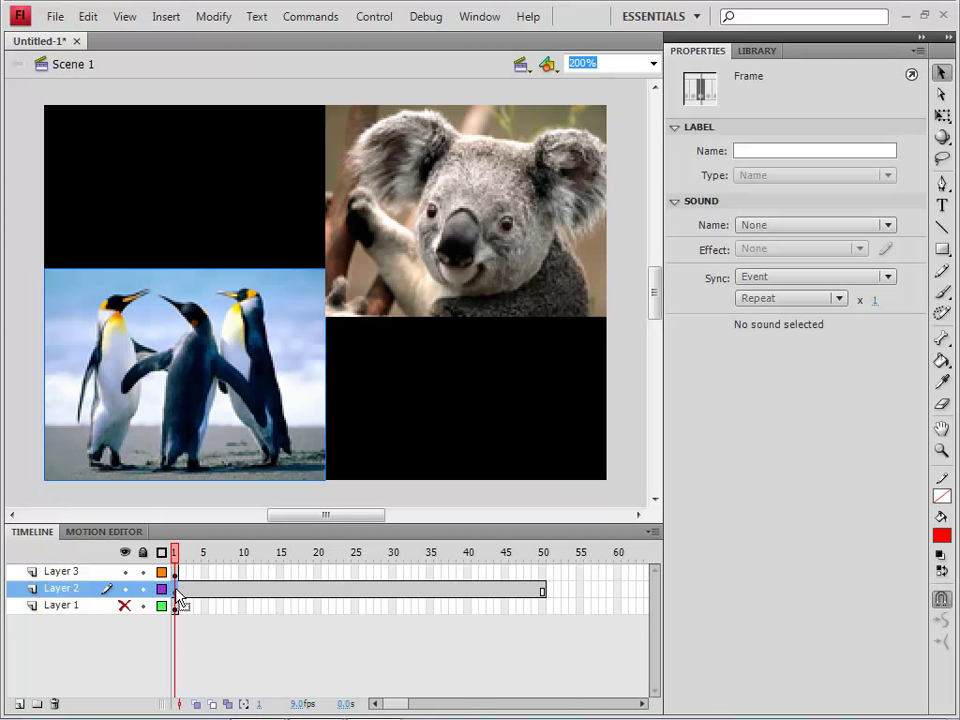
{"action": "key", "text": "F5"}
{"action": "key", "text": "F5"}
{"action": "key", "text": "F5"}
{"action": "key", "text": "F5"}
{"action": "key", "text": "F5"}
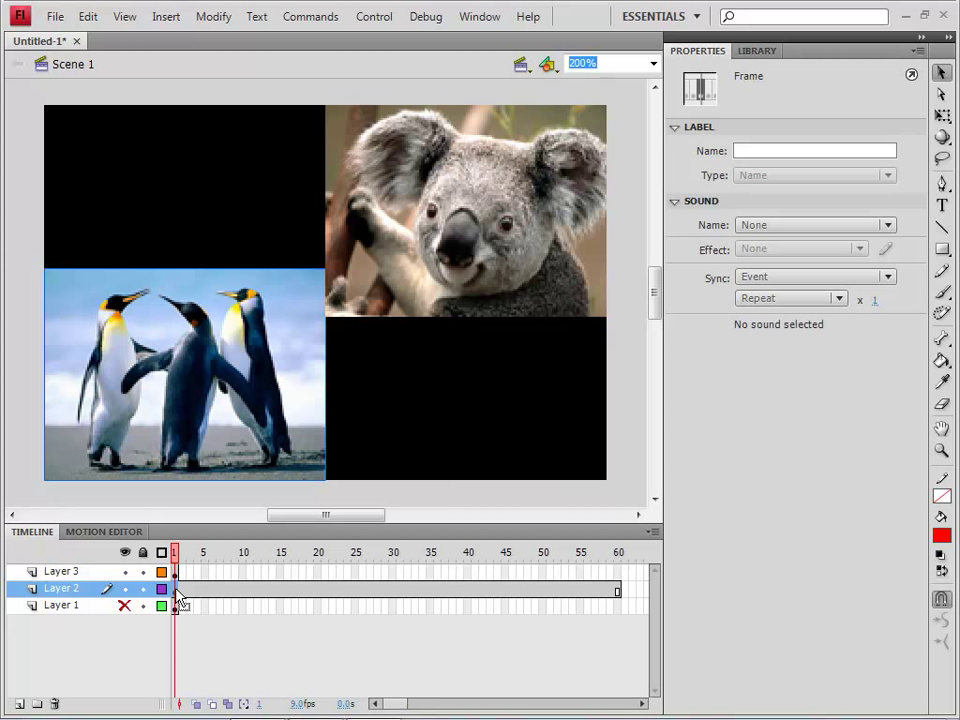
Step: Create a motion tween on Layer 2, converting the penguin picture to a symbol
{"action": "right_click", "coordinate": [177, 591]}
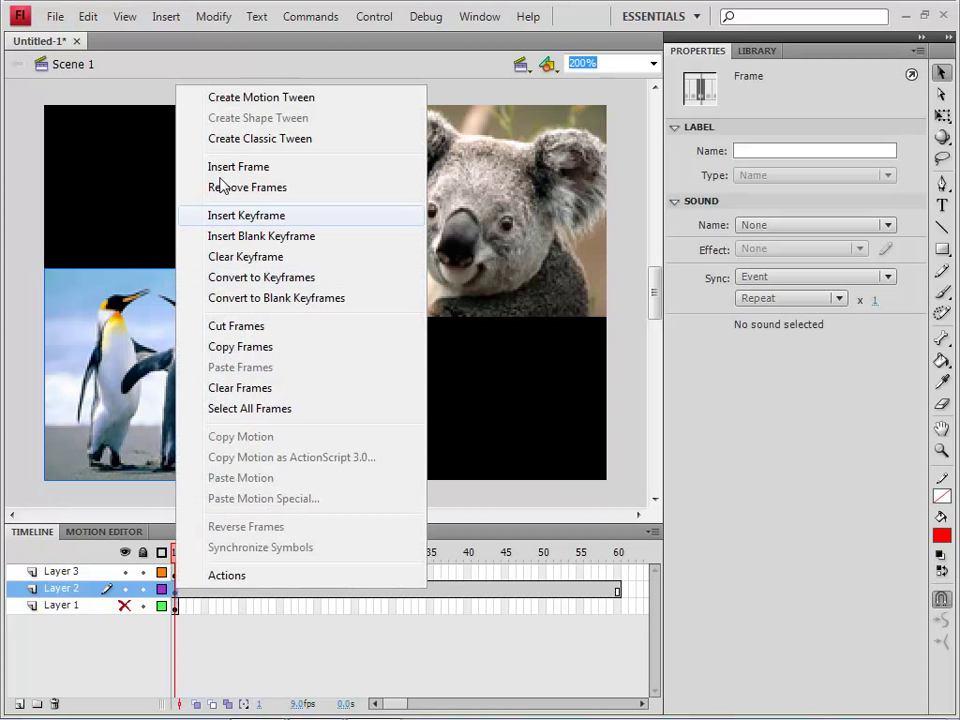
{"action": "left_click", "coordinate": [220, 99]}
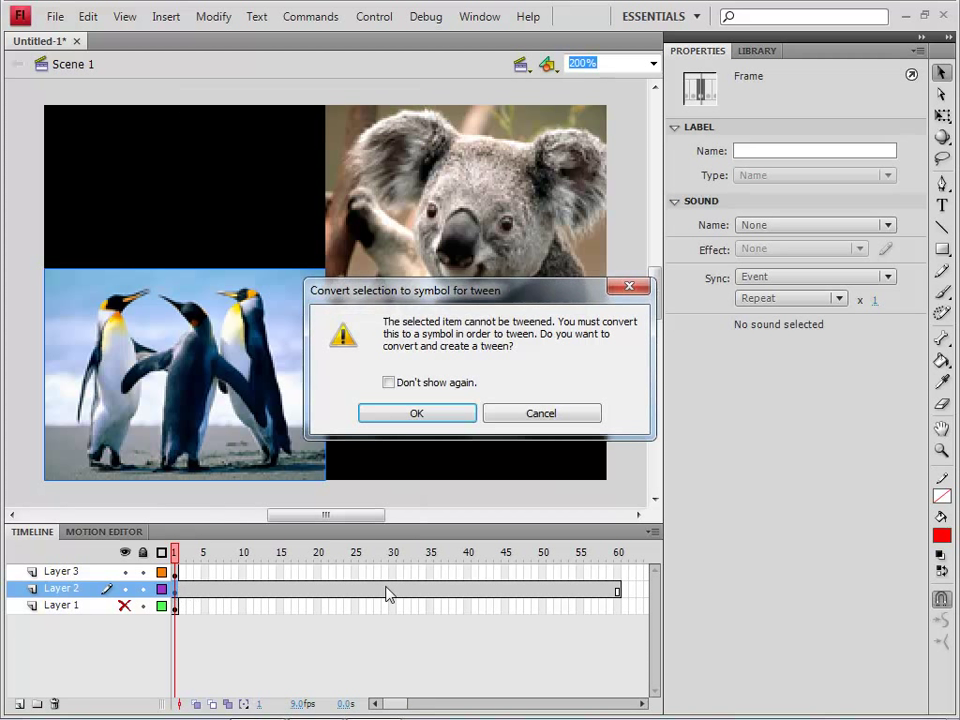
{"action": "left_click", "coordinate": [389, 418]}
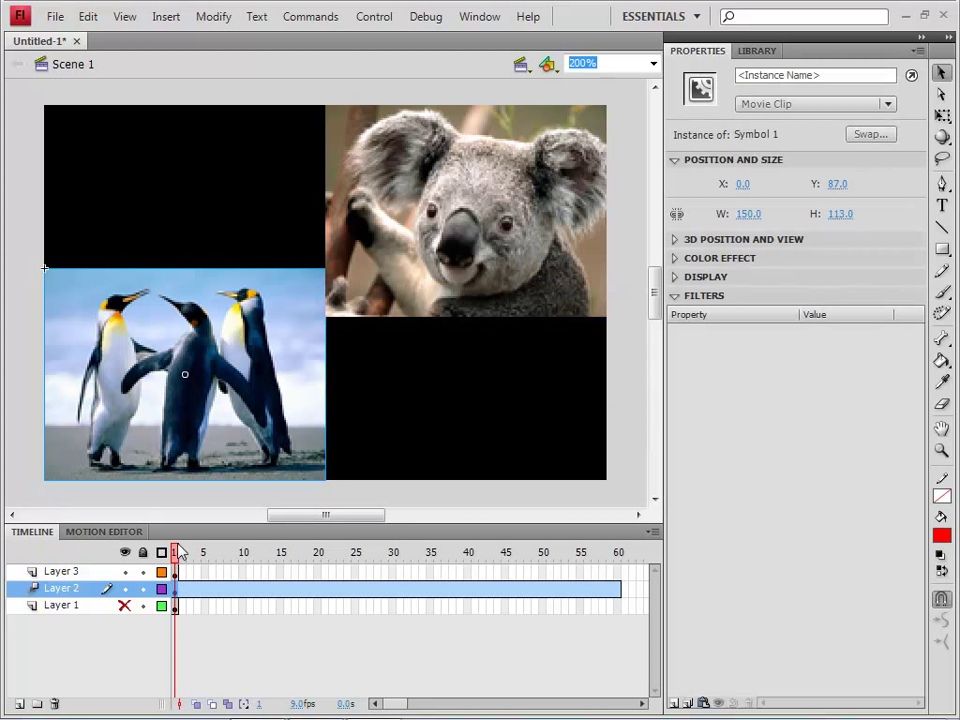
Step: At frame 60 of Layer 2, move the penguin picture straight up to the stage's upper edge at X 0, Y 0
{"action": "left_click", "coordinate": [124, 588]}
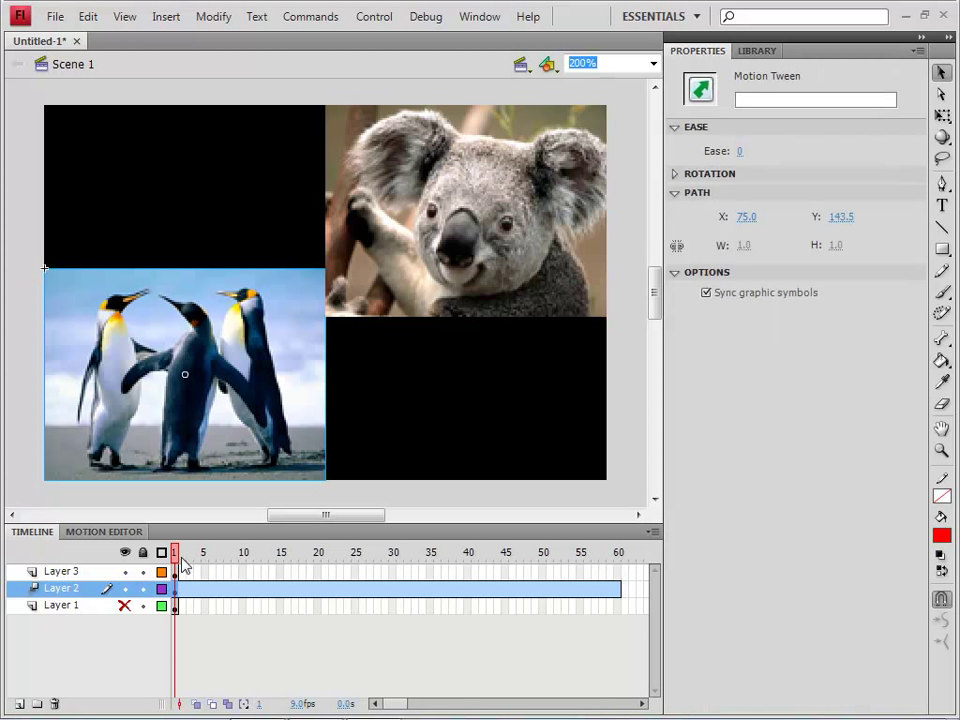
{"action": "left_click_drag", "start_coordinate": [180, 560], "coordinate": [624, 568]}
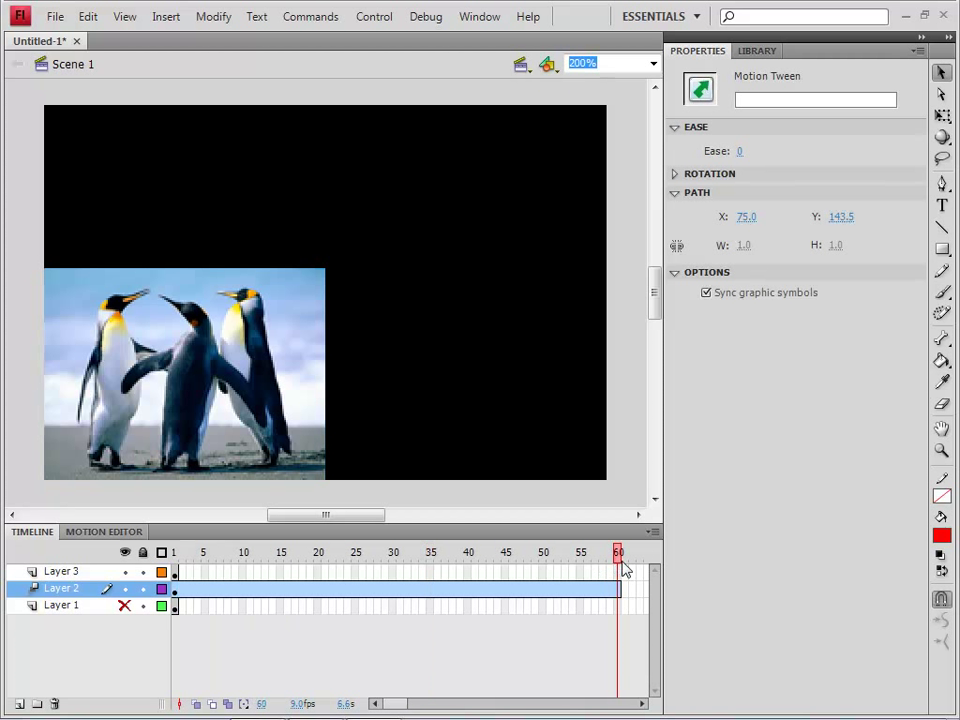
{"action": "left_click", "coordinate": [620, 594]}
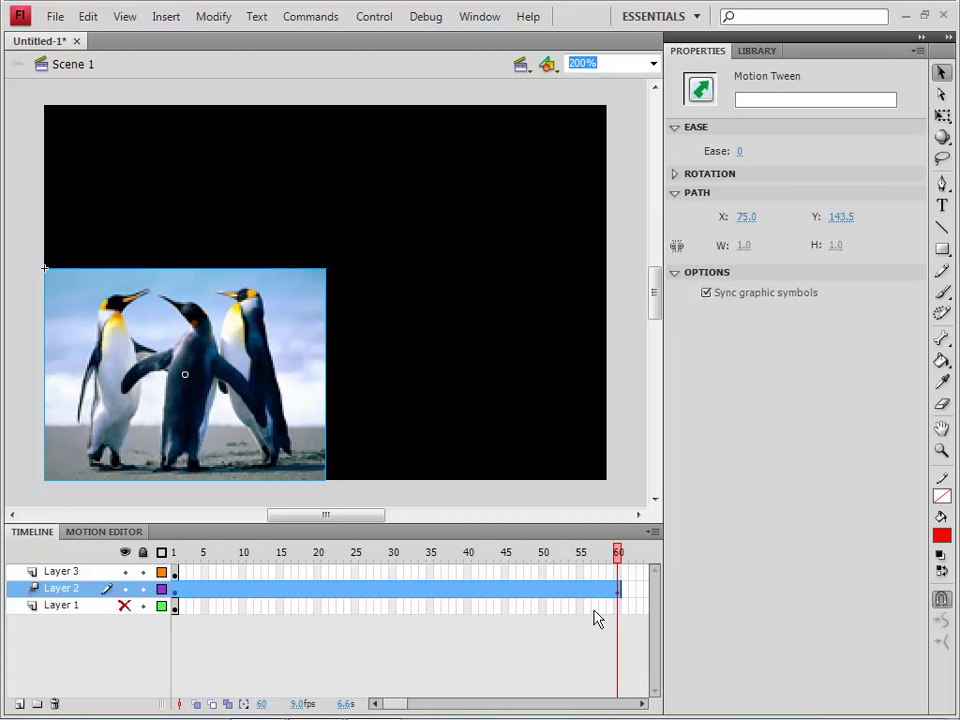
{"action": "left_click", "coordinate": [229, 423]}
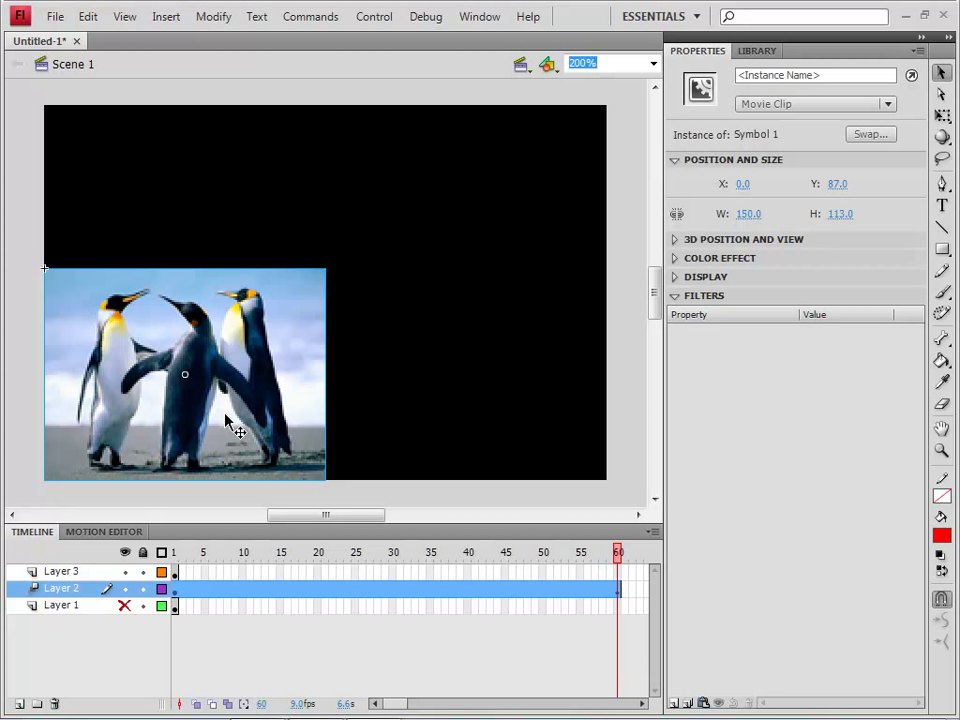
{"action": "key", "text": "ctrl+z"}
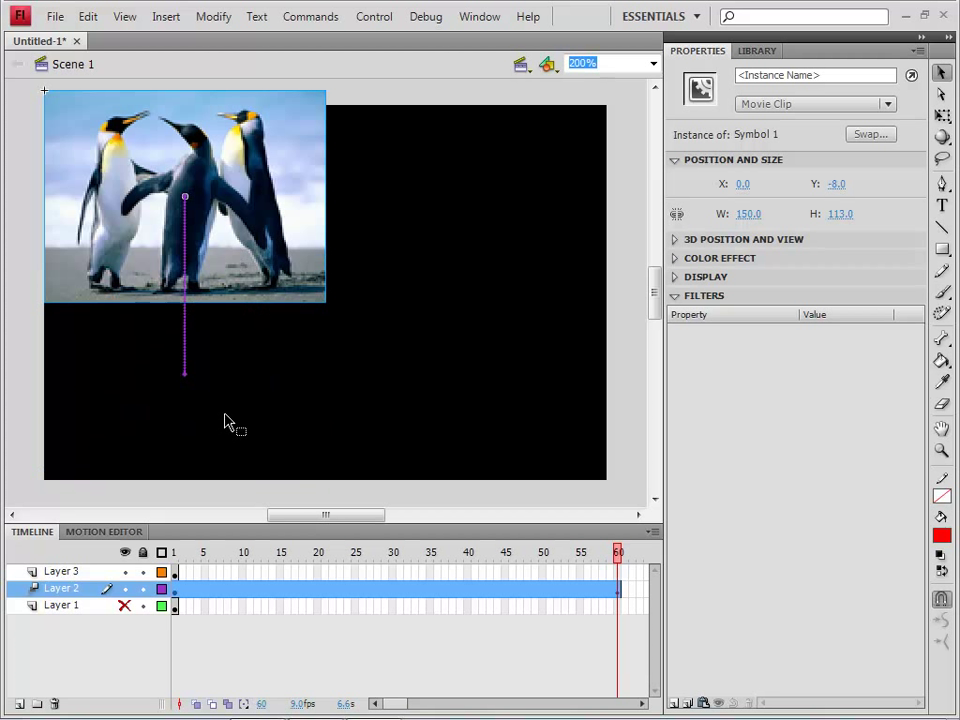
{"action": "key", "text": "Down"}
{"action": "key", "text": "Down"}
{"action": "key", "text": "Down"}
{"action": "key", "text": "Down"}
{"action": "key", "text": "Down"}
{"action": "key", "text": "Down"}
{"action": "key", "text": "Down"}
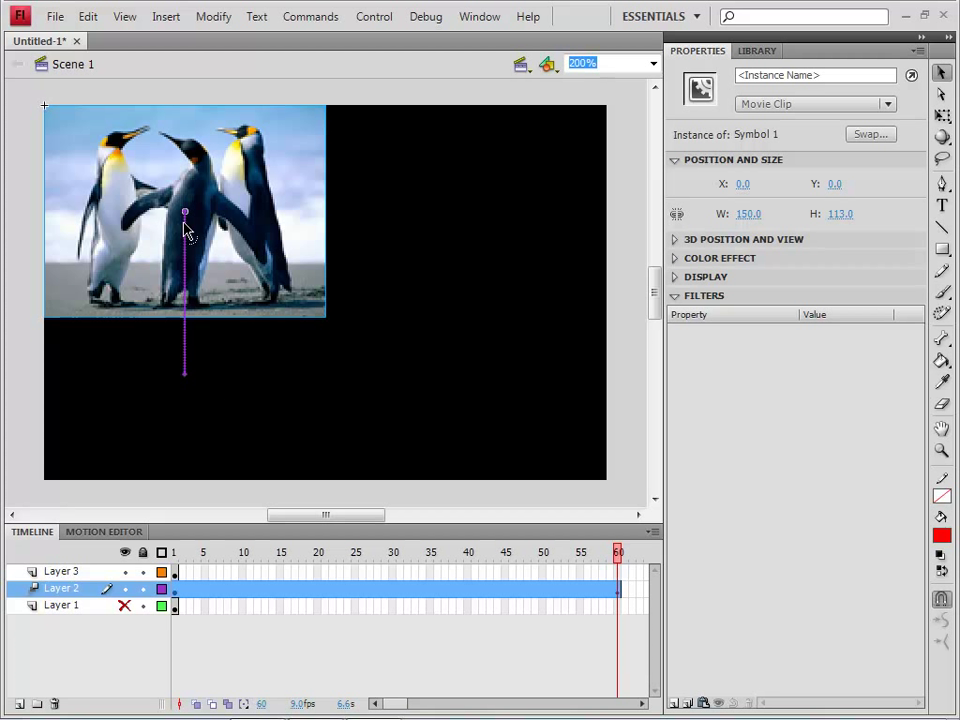
Step: Examine the penguin picture's motion path with the Subselection tool and return the playhead to frame 1
{"action": "left_click", "coordinate": [940, 96]}
{"action": "left_click", "coordinate": [186, 292]}
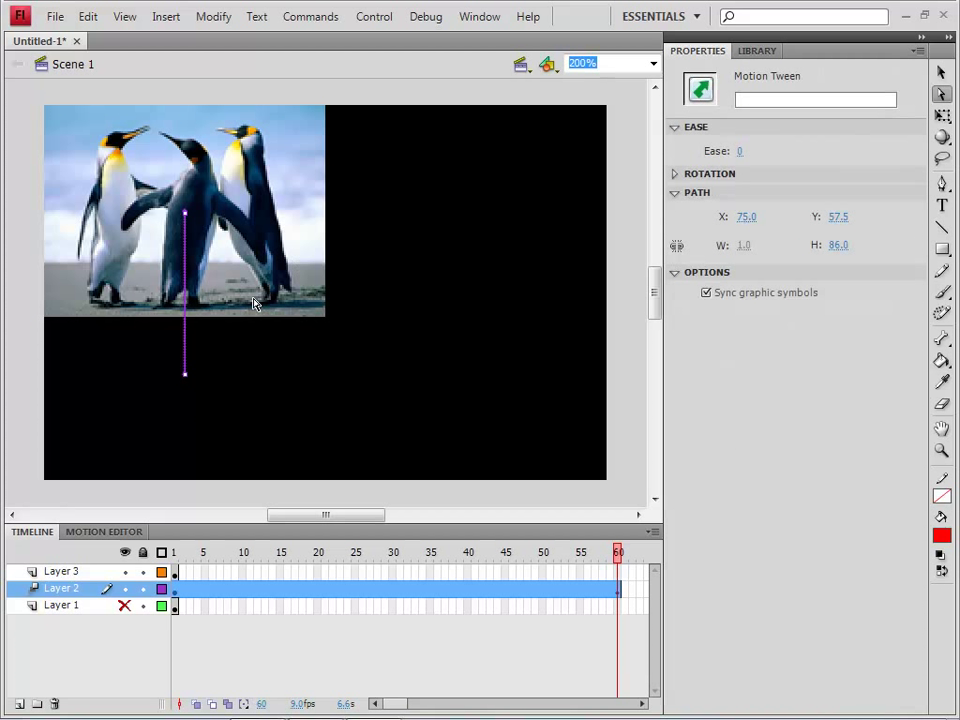
{"action": "left_click", "coordinate": [940, 72]}
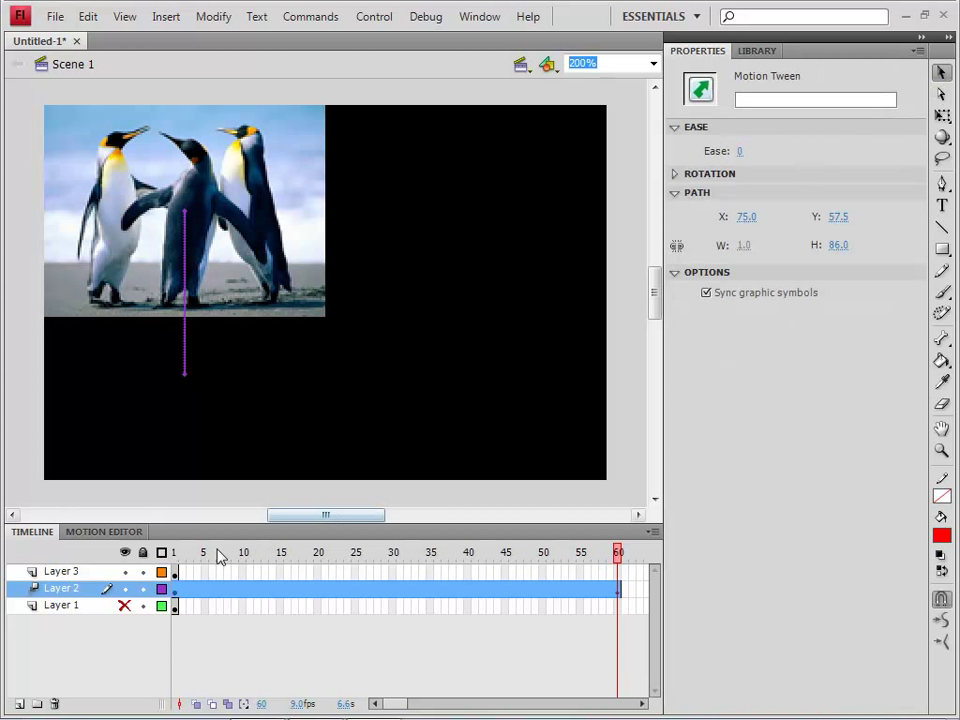
{"action": "left_click", "coordinate": [178, 553]}
{"action": "mouse_move", "coordinate": [186, 561]}
{"action": "left_mouse_down"}
{"action": "mouse_move", "coordinate": [443, 566]}
{"action": "mouse_move", "coordinate": [628, 583]}
{"action": "mouse_move", "coordinate": [176, 570]}
{"action": "left_mouse_up"}
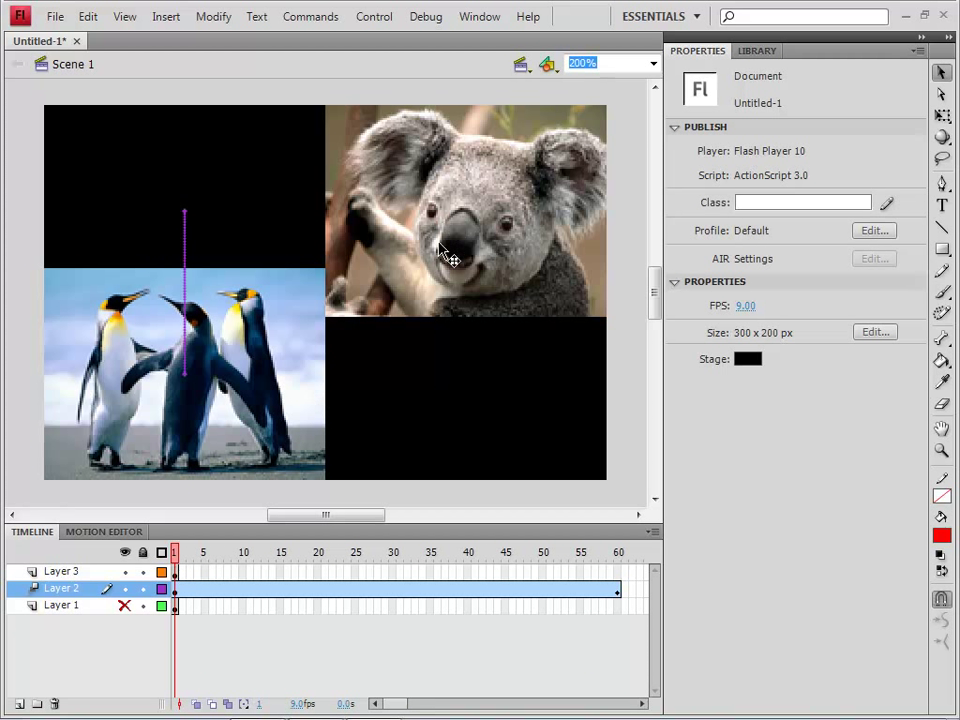
Step: Extend the koala picture's frames on Layer 3 to frame 60
{"action": "left_click", "coordinate": [62, 572]}
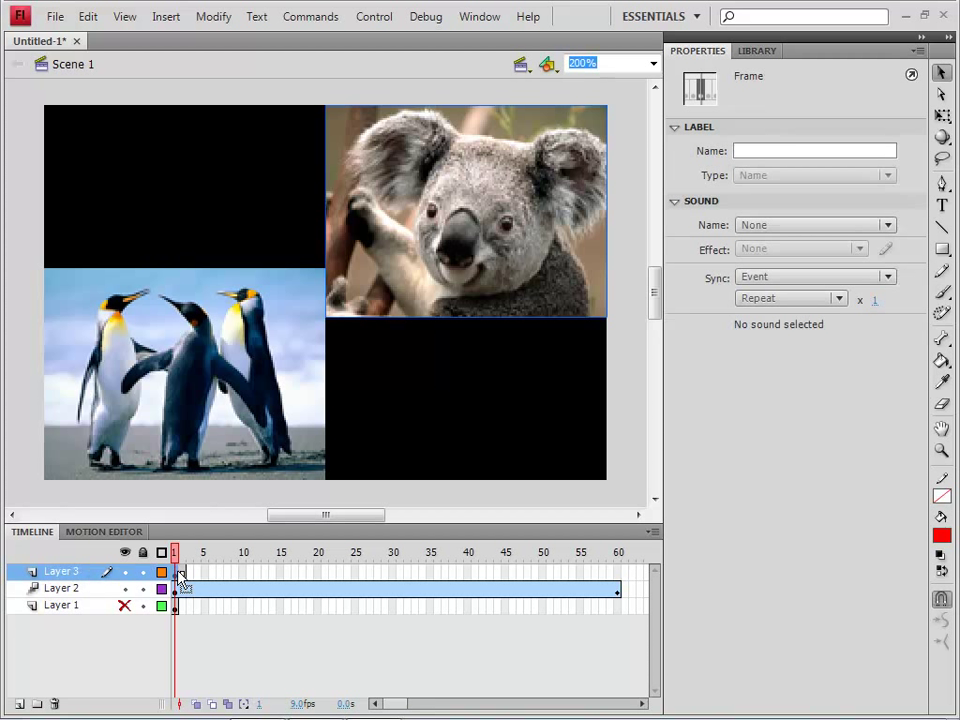
{"action": "key", "text": "F5"}
{"action": "key", "text": "F5"}
{"action": "key", "text": "F5"}
{"action": "key", "text": "F5"}
{"action": "key", "text": "F5"}
{"action": "key", "text": "F5"}
{"action": "key", "text": "F5"}
{"action": "key", "text": "F5"}
{"action": "key", "text": "F5"}
{"action": "key", "text": "F5"}
{"action": "key", "text": "F5"}
{"action": "key", "text": "F5"}
{"action": "key", "text": "F5"}
{"action": "key", "text": "F5"}
{"action": "key", "text": "F5"}
{"action": "key", "text": "F5"}
{"action": "key", "text": "F5"}
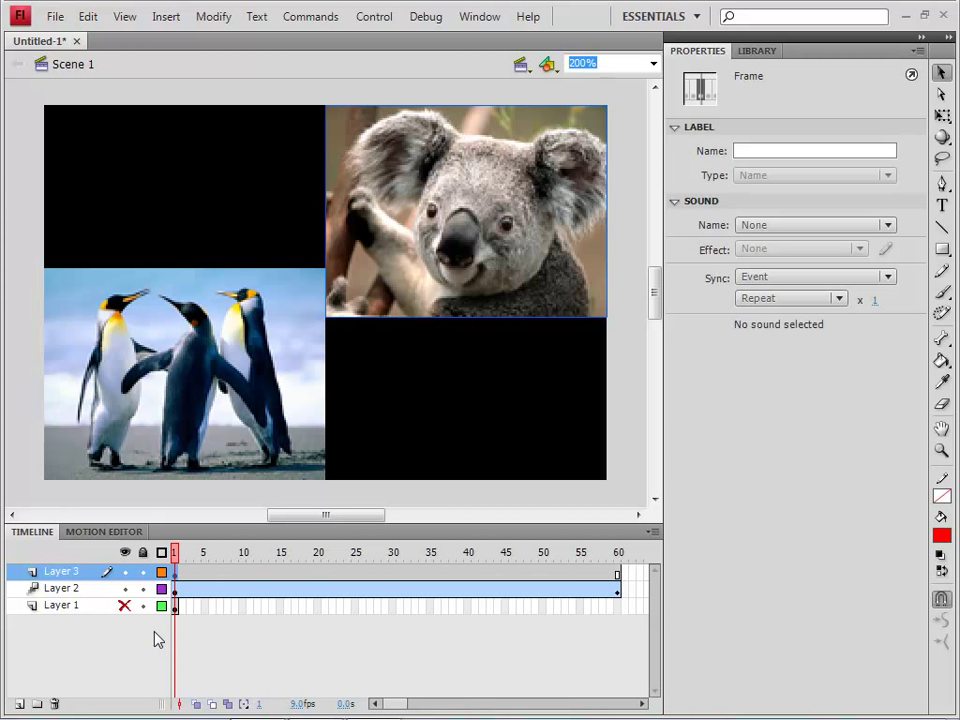
Step: Create a motion tween on Layer 3, converting the koala picture to a symbol
{"action": "right_click", "coordinate": [176, 573]}
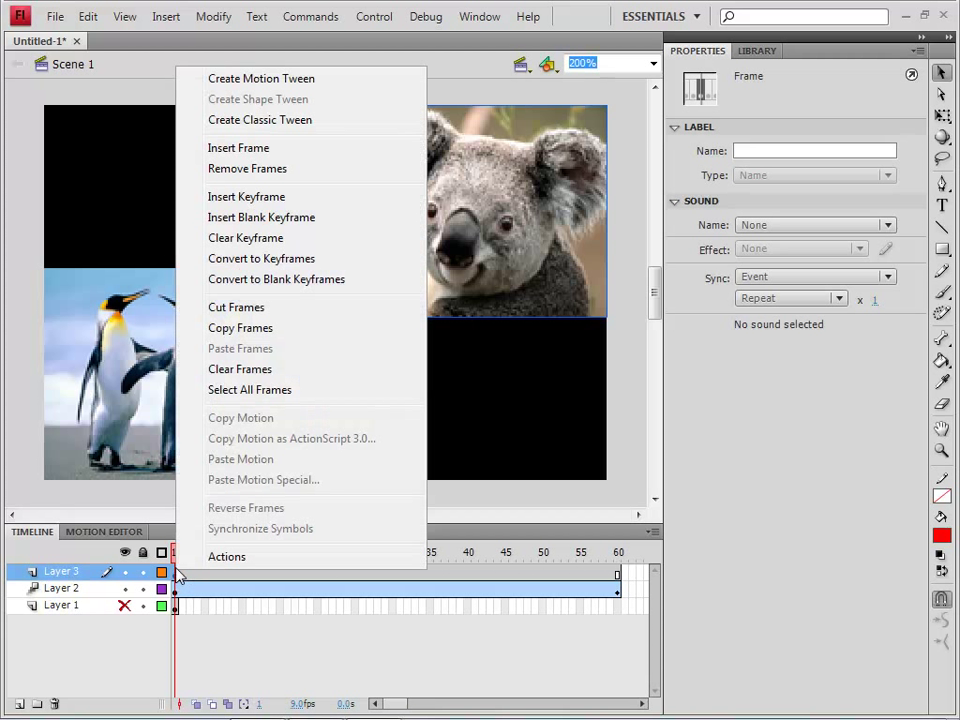
{"action": "left_click", "coordinate": [259, 79]}
{"action": "left_click", "coordinate": [430, 419]}
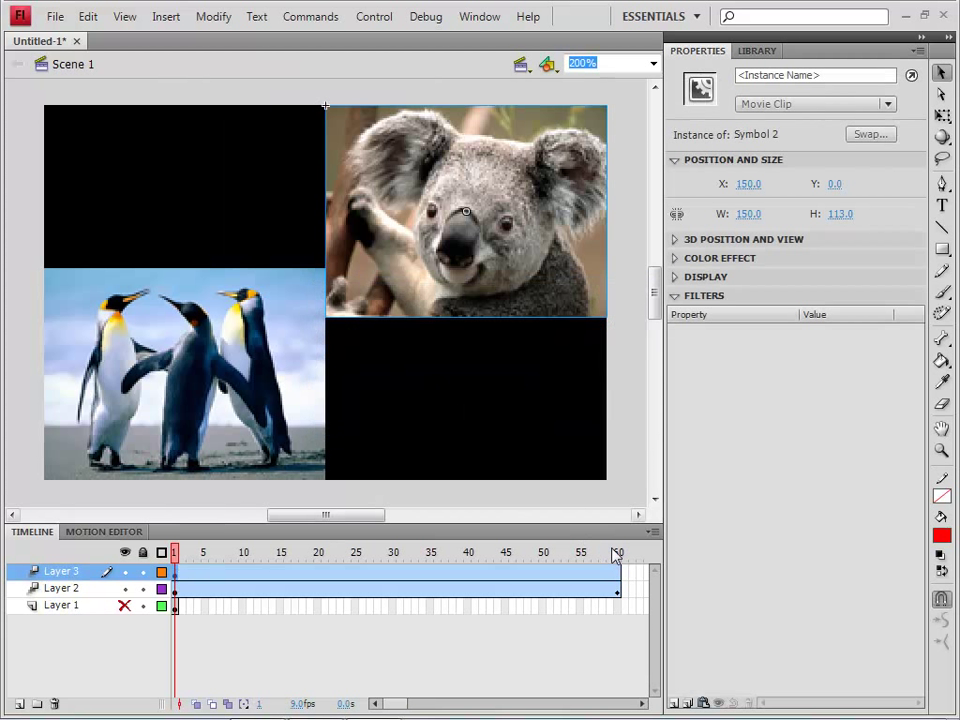
Step: At frame 60 of Layer 3, move the koala picture straight down to Y 86.5, then preview the movie and close the preview
{"action": "left_click", "coordinate": [616, 553]}
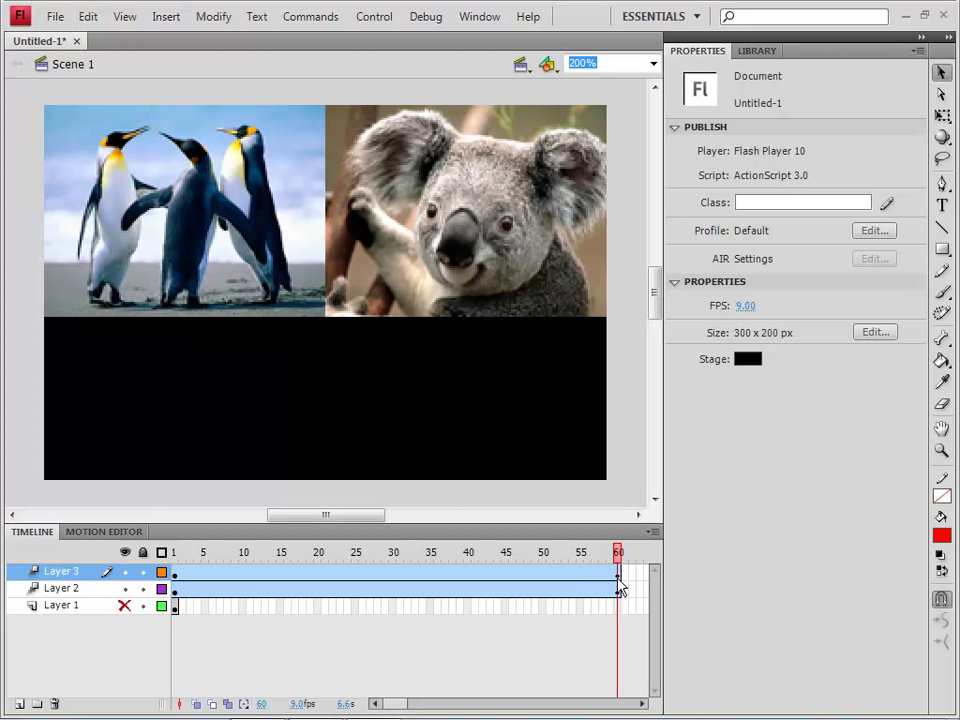
{"action": "left_click", "coordinate": [414, 220]}
{"action": "key", "text": "Down"}
{"action": "key", "text": "Down"}
{"action": "key", "text": "Down"}
{"action": "key", "text": "Down"}
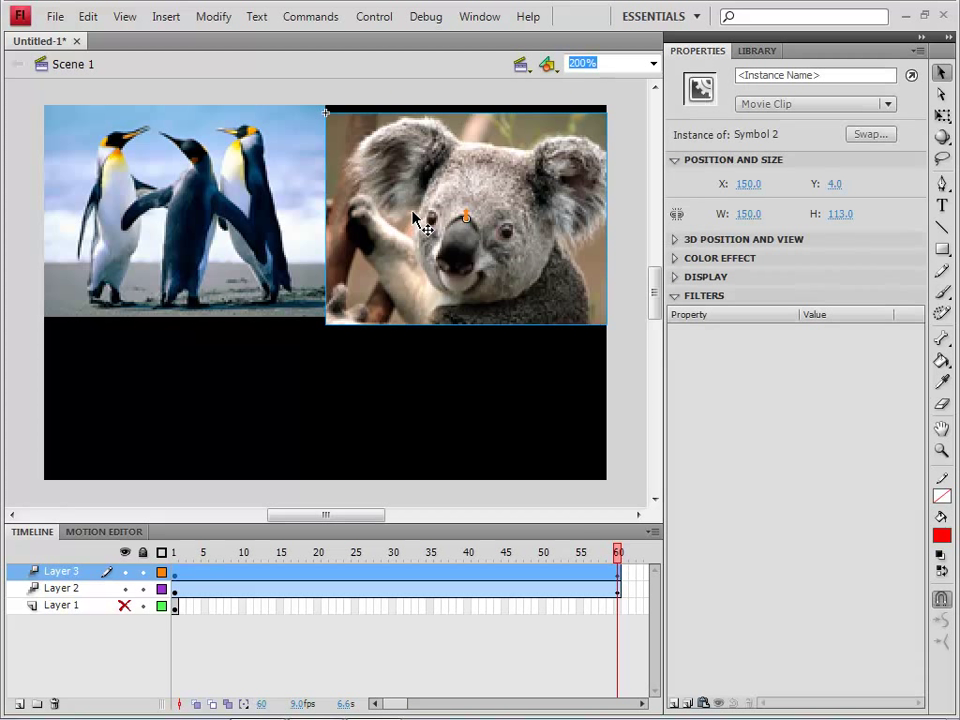
{"action": "key", "text": "Down"}
{"action": "key", "text": "Down"}
{"action": "key", "text": "Down"}
{"action": "key", "text": "Down"}
{"action": "key", "text": "Down"}
{"action": "key", "text": "Down"}
{"action": "key", "text": "Down"}
{"action": "key", "text": "Down"}
{"action": "key", "text": "Down"}
{"action": "key", "text": "Down"}
{"action": "key", "text": "Down"}
{"action": "key", "text": "Down"}
{"action": "key", "text": "Down"}
{"action": "key", "text": "Down"}
{"action": "key", "text": "Down"}
{"action": "key", "text": "Down"}
{"action": "key", "text": "Down"}
{"action": "key", "text": "Down"}
{"action": "key", "text": "Down"}
{"action": "key", "text": "Down"}
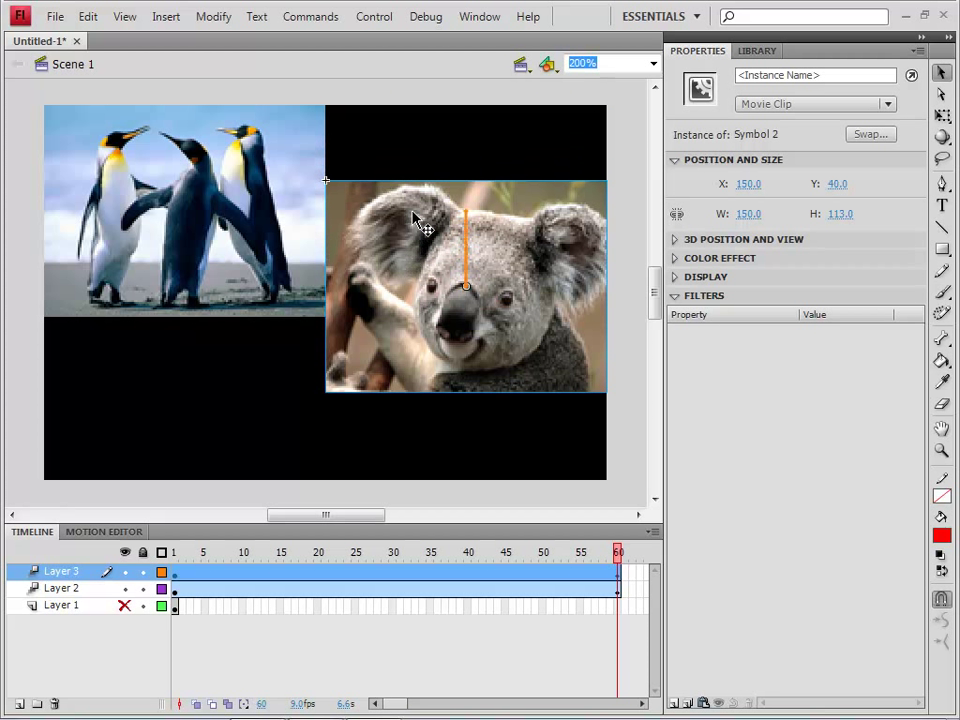
{"action": "key", "text": "Down"}
{"action": "key", "text": "Down"}
{"action": "key", "text": "Down"}
{"action": "key", "text": "Down"}
{"action": "key", "text": "Down"}
{"action": "key", "text": "Down"}
{"action": "key", "text": "Down"}
{"action": "key", "text": "Down"}
{"action": "key", "text": "Down"}
{"action": "key", "text": "Down"}
{"action": "key", "text": "Down"}
{"action": "key", "text": "Down"}
{"action": "key", "text": "Down"}
{"action": "key", "text": "Down"}
{"action": "key", "text": "Down"}
{"action": "key", "text": "Down"}
{"action": "key", "text": "Down"}
{"action": "key", "text": "Down"}
{"action": "key", "text": "Down"}
{"action": "key", "text": "Down"}
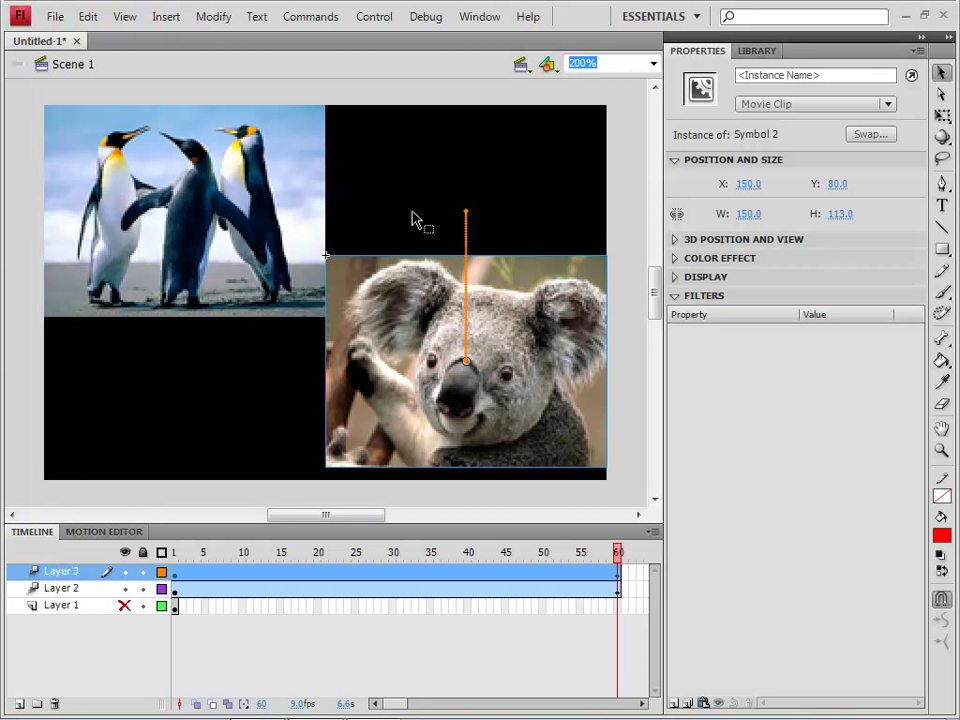
{"action": "key", "text": "Down"}
{"action": "key", "text": "Down"}
{"action": "key", "text": "Down"}
{"action": "key", "text": "Down"}
{"action": "key", "text": "Down"}
{"action": "key", "text": "Down"}
{"action": "key", "text": "Down"}
{"action": "key", "text": "Down"}
{"action": "key", "text": "Down"}
{"action": "key", "text": "Down"}
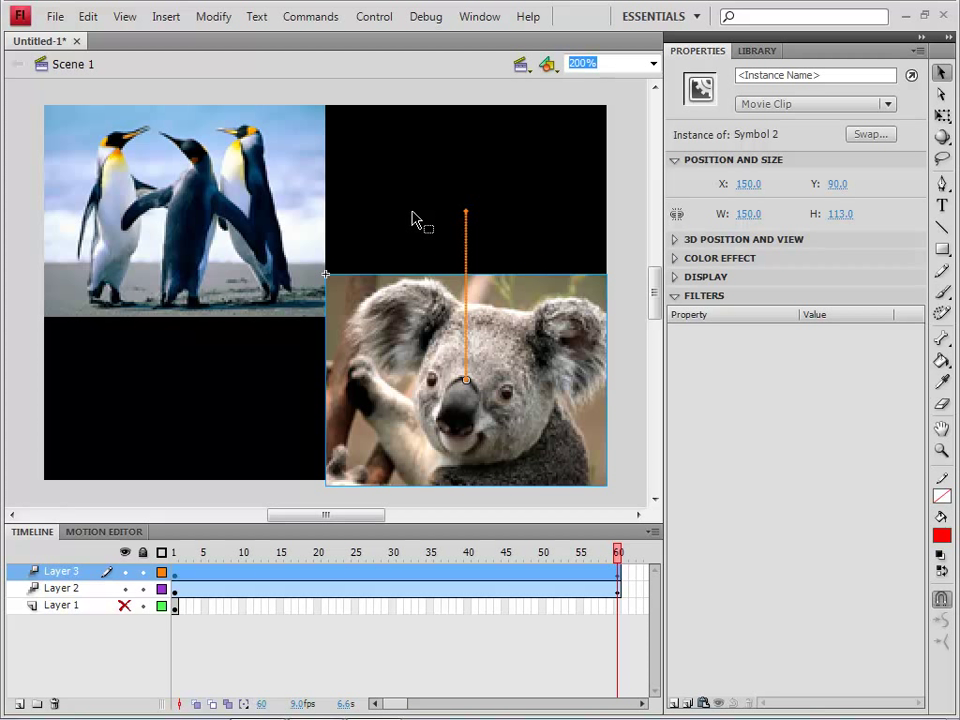
{"action": "key", "text": "Up"}
{"action": "key", "text": "Up"}
{"action": "key", "text": "Up"}
{"action": "key", "text": "Up"}
{"action": "key", "text": "Up"}
{"action": "key", "text": "Up"}
{"action": "key", "text": "Up"}
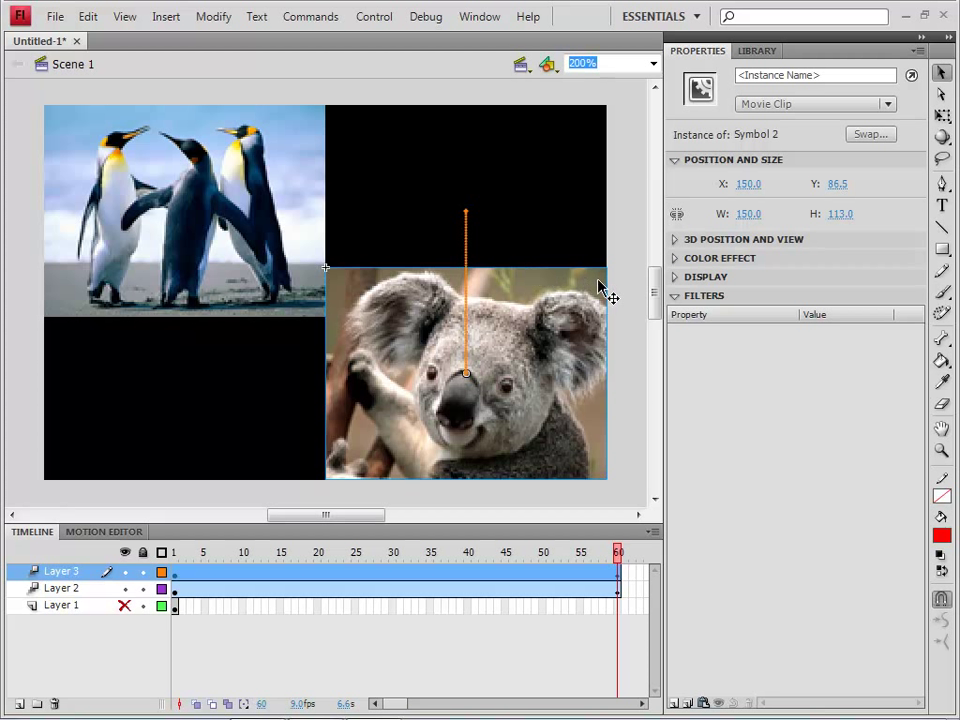
{"action": "key", "text": "ctrl+Return"}
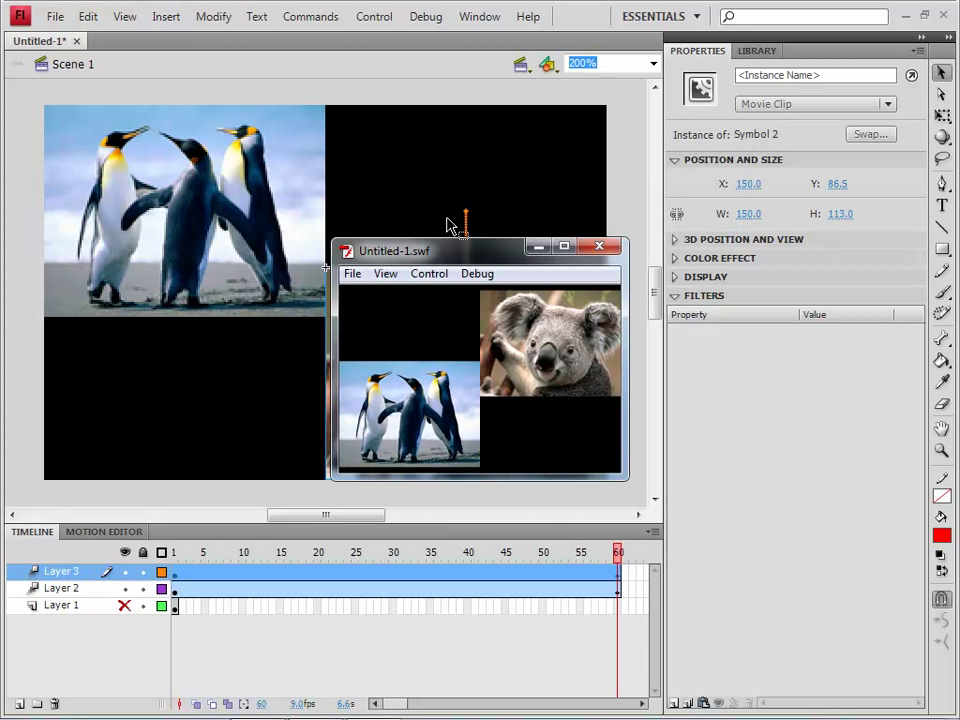
{"action": "left_click", "coordinate": [606, 248]}
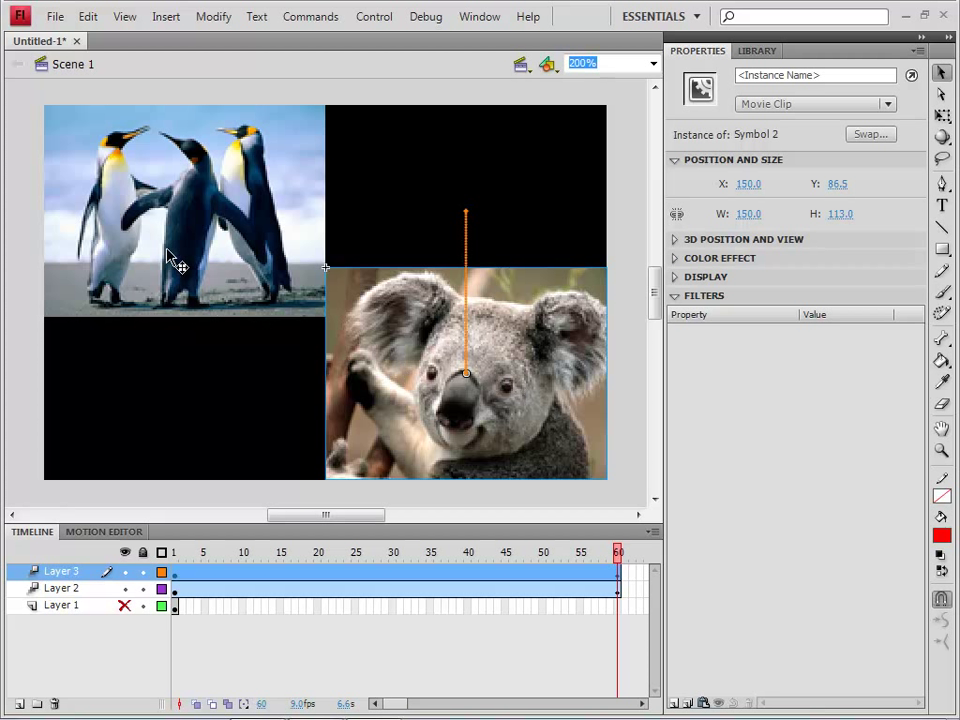
Step: Add keyframes at frames 15 and 45 to the penguin picture's tween on Layer 2
{"action": "left_click", "coordinate": [177, 561]}
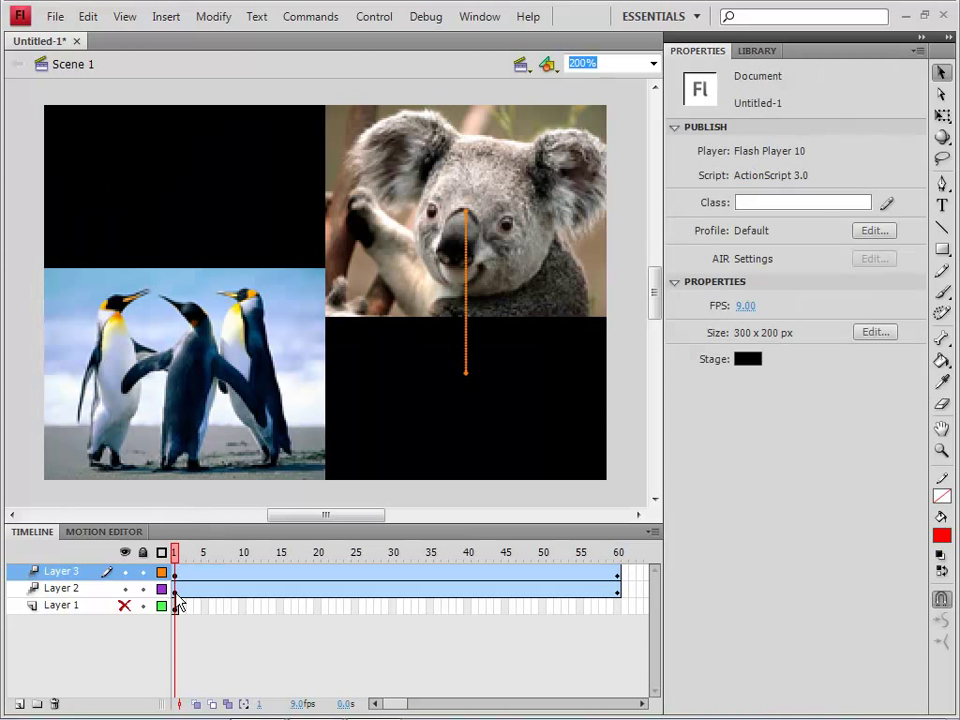
{"action": "left_click", "coordinate": [176, 596]}
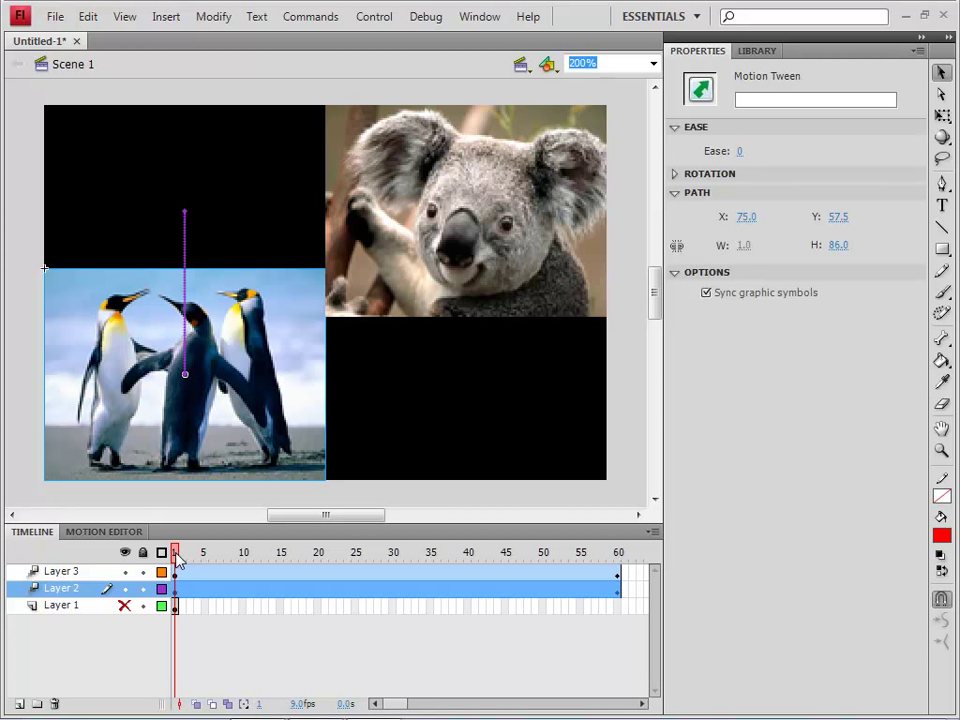
{"action": "left_click_drag", "start_coordinate": [177, 560], "coordinate": [285, 560]}
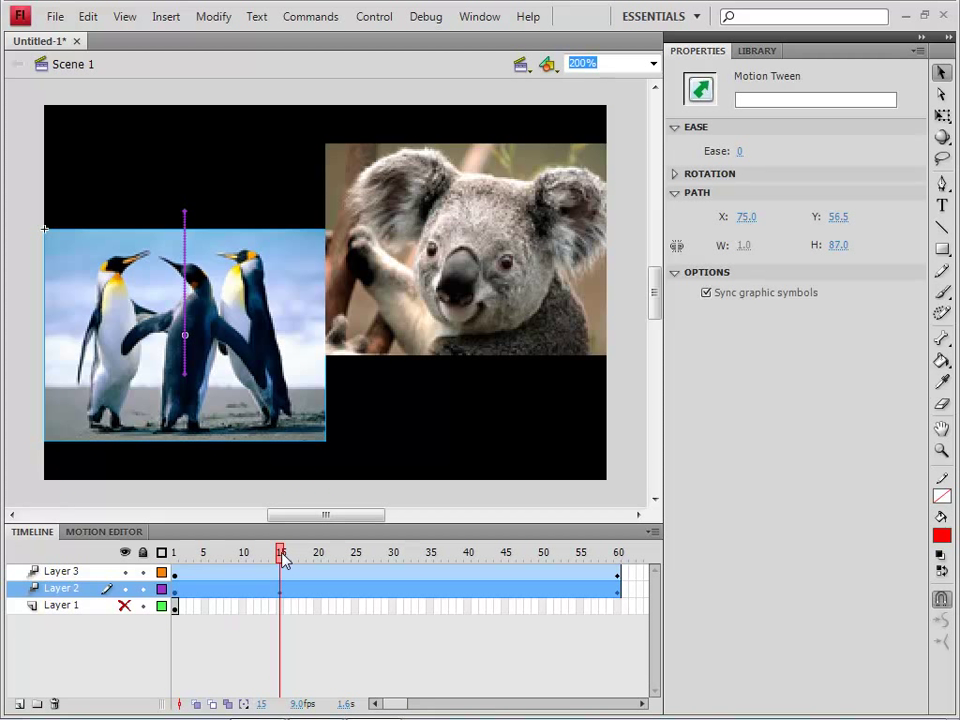
{"action": "left_click_drag", "start_coordinate": [284, 560], "coordinate": [508, 578]}
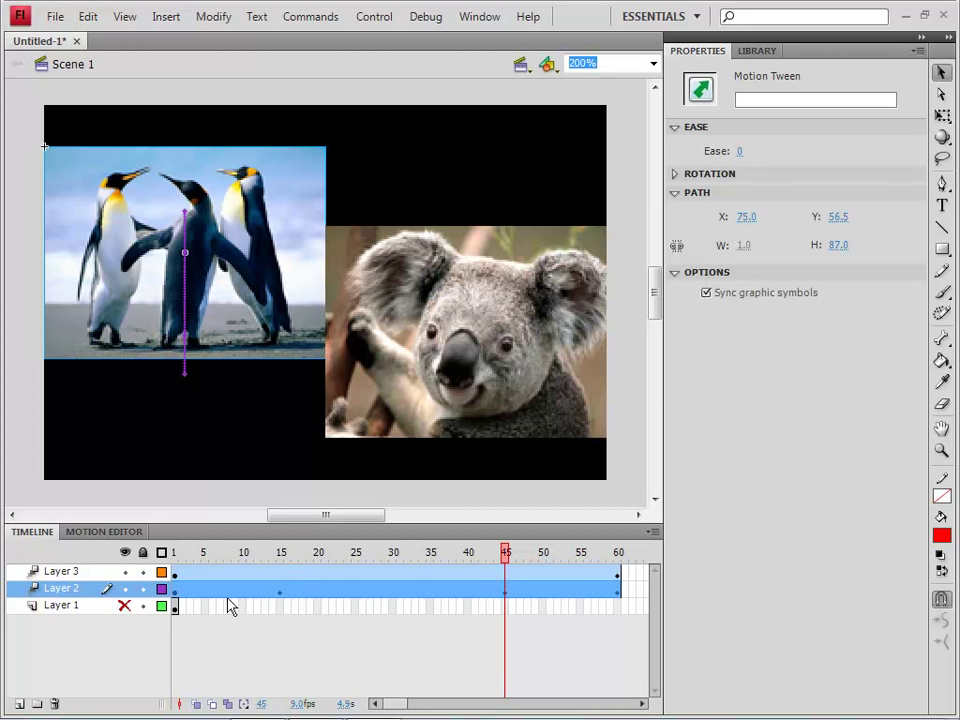
Step: At frame 1, give the penguin picture an Alpha color effect of 0%
{"action": "left_click", "coordinate": [175, 555]}
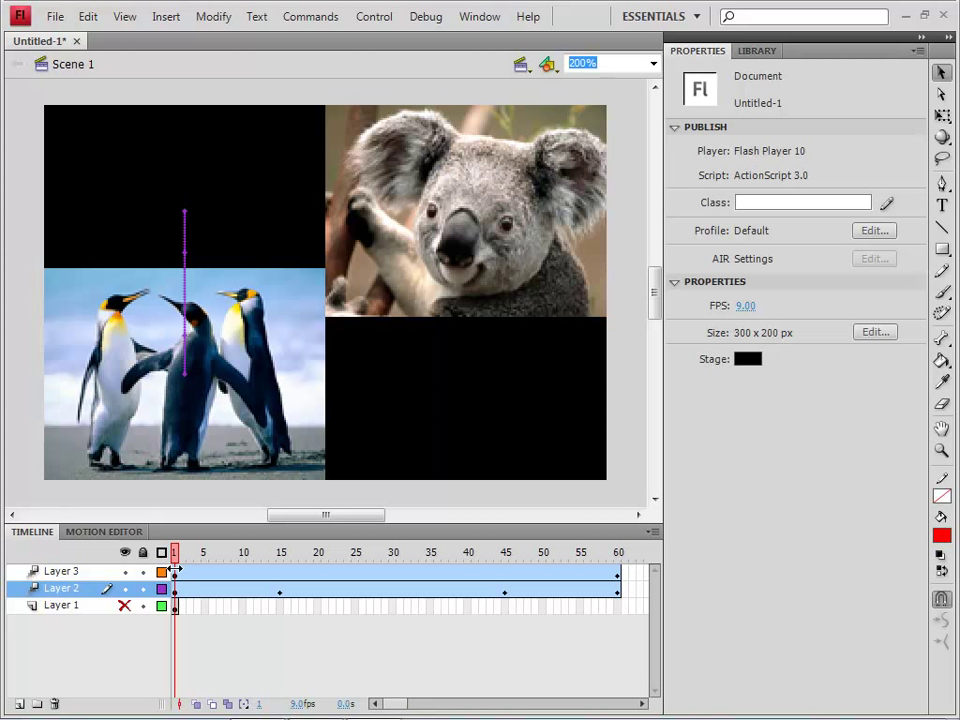
{"action": "left_click", "coordinate": [238, 422]}
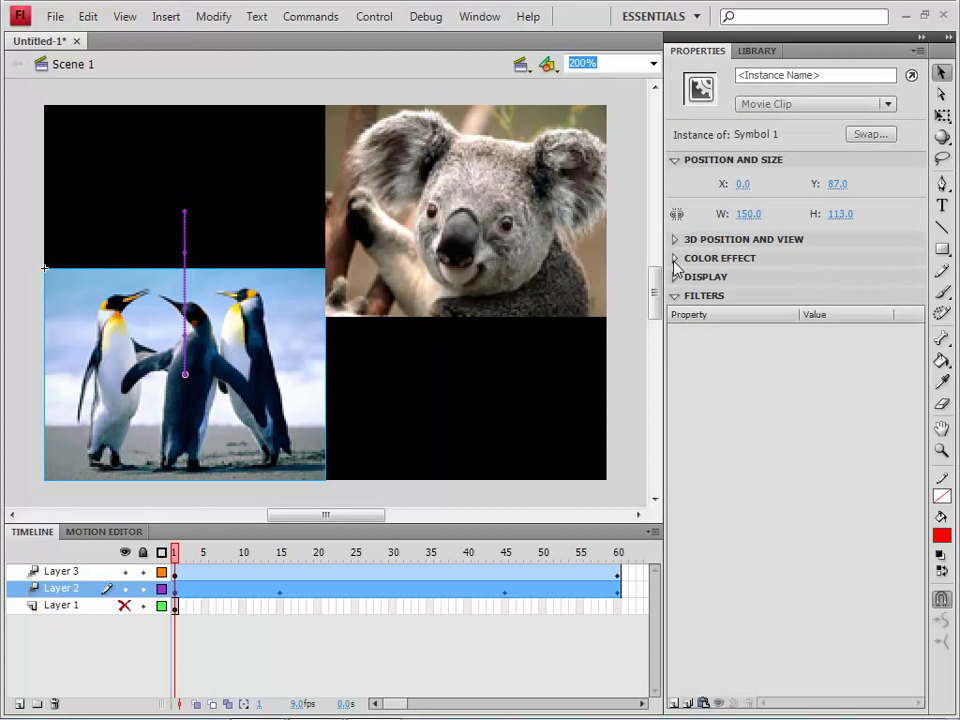
{"action": "left_click", "coordinate": [675, 260]}
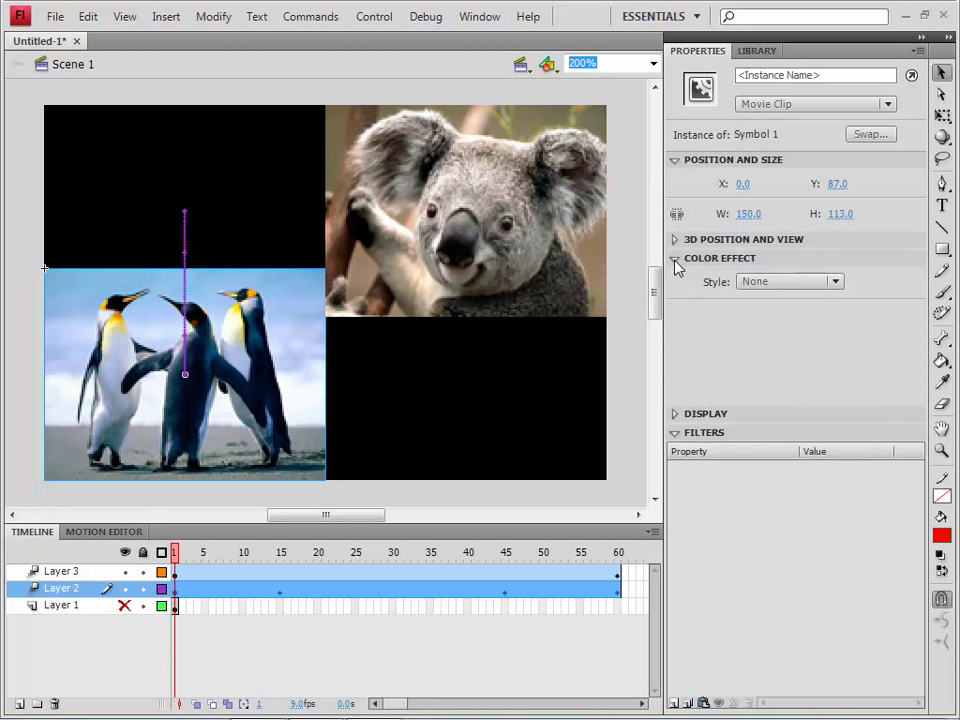
{"action": "left_click", "coordinate": [835, 284]}
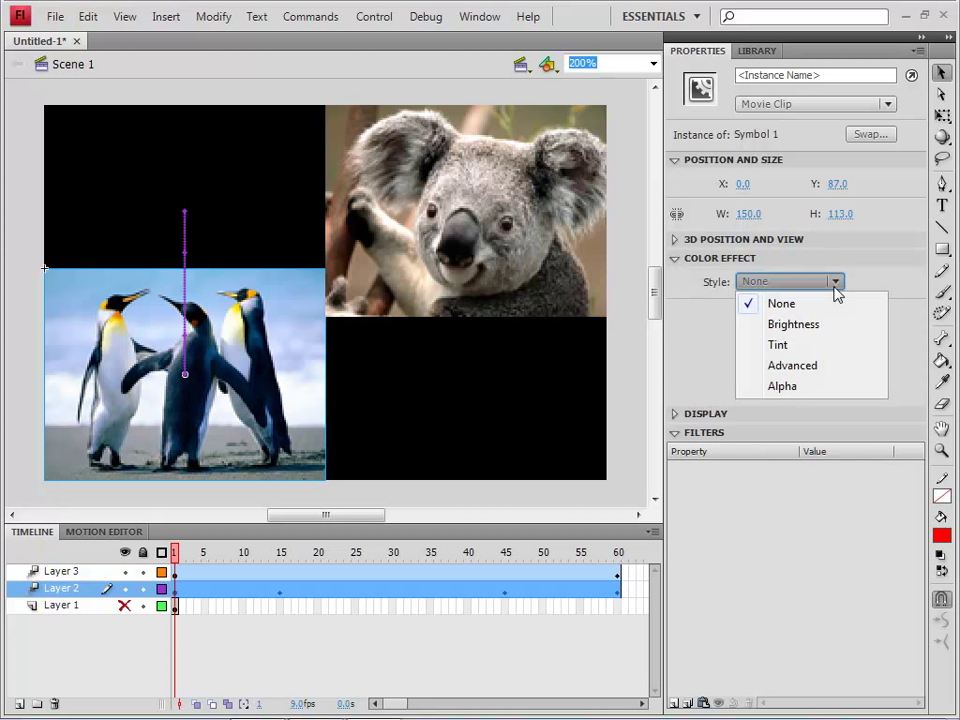
{"action": "left_click", "coordinate": [783, 386]}
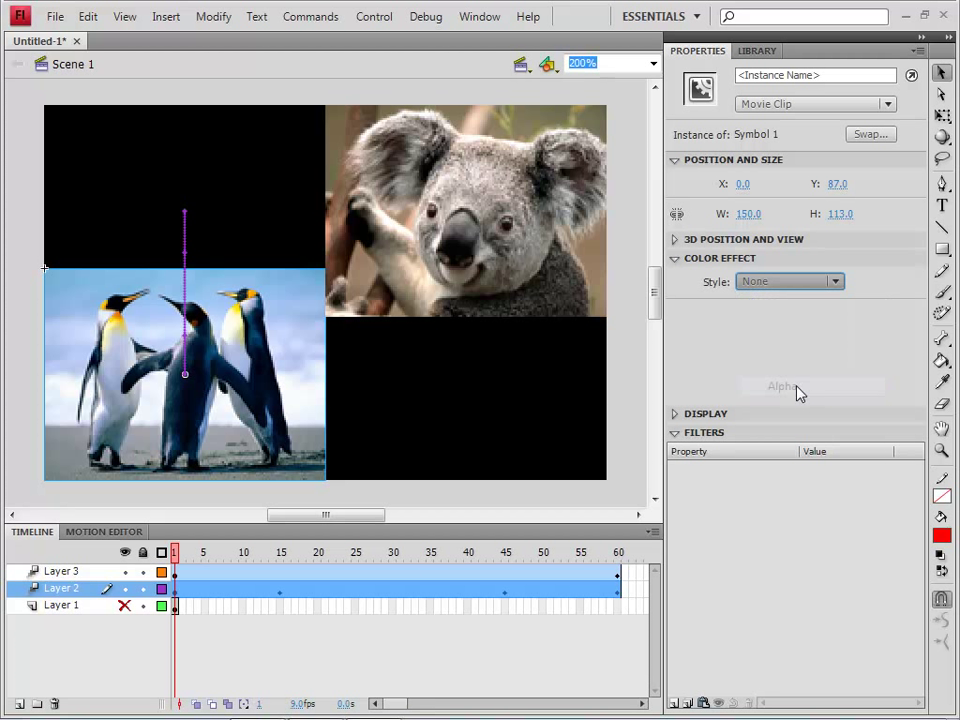
{"action": "left_click_drag", "start_coordinate": [843, 318], "coordinate": [724, 321]}
Step: Set the penguin picture's alpha to 100% at frame 15
{"action": "left_click_drag", "start_coordinate": [175, 553], "coordinate": [280, 565]}
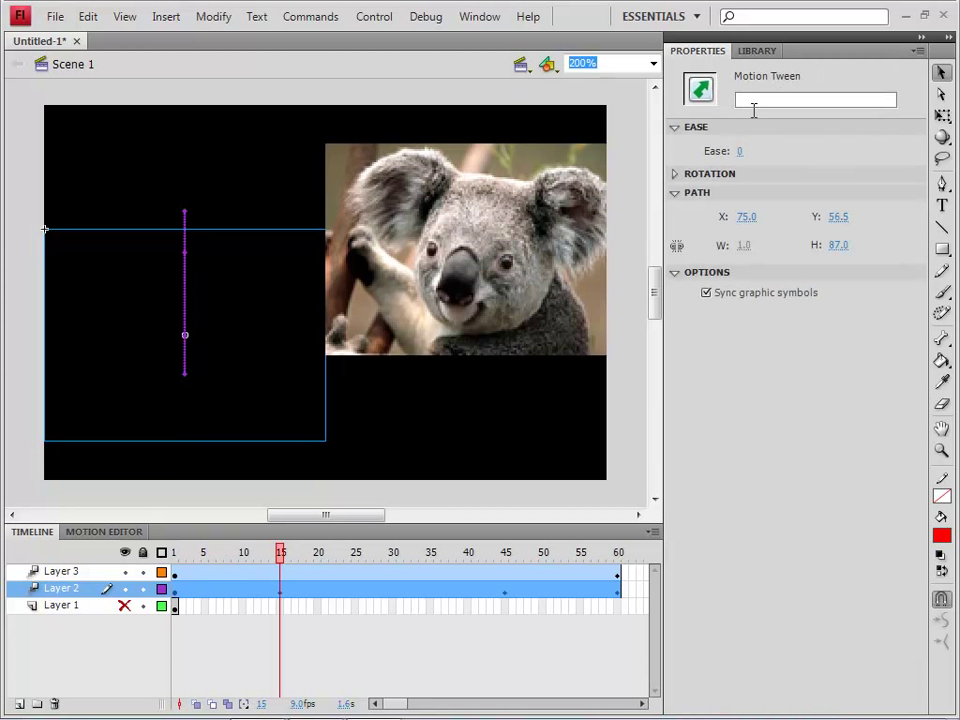
{"action": "left_click", "coordinate": [235, 350]}
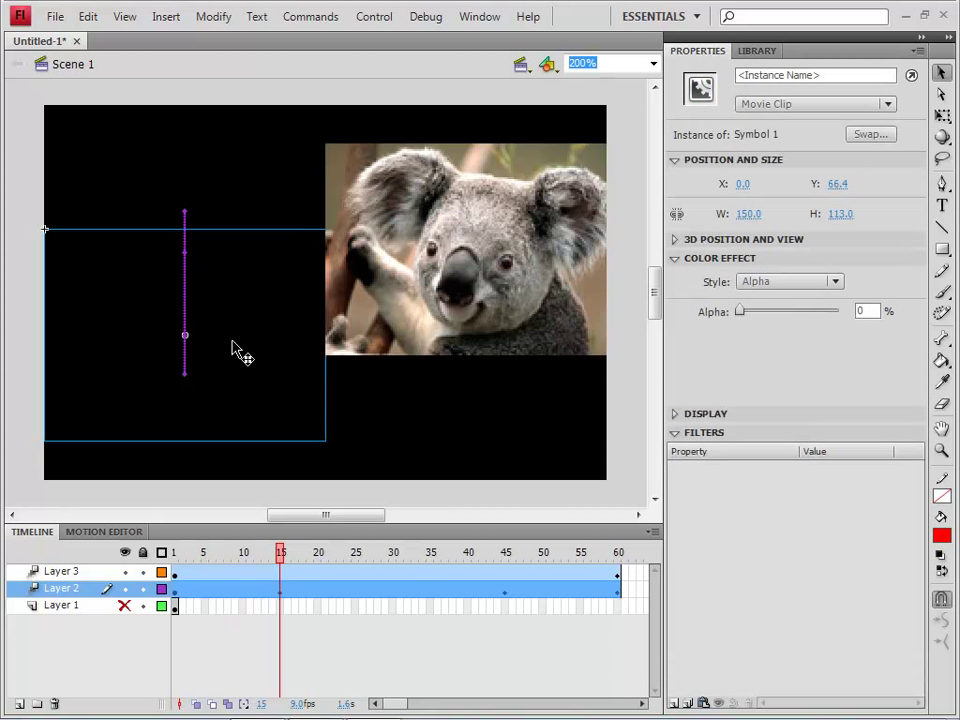
{"action": "left_click_drag", "start_coordinate": [740, 312], "coordinate": [864, 313]}
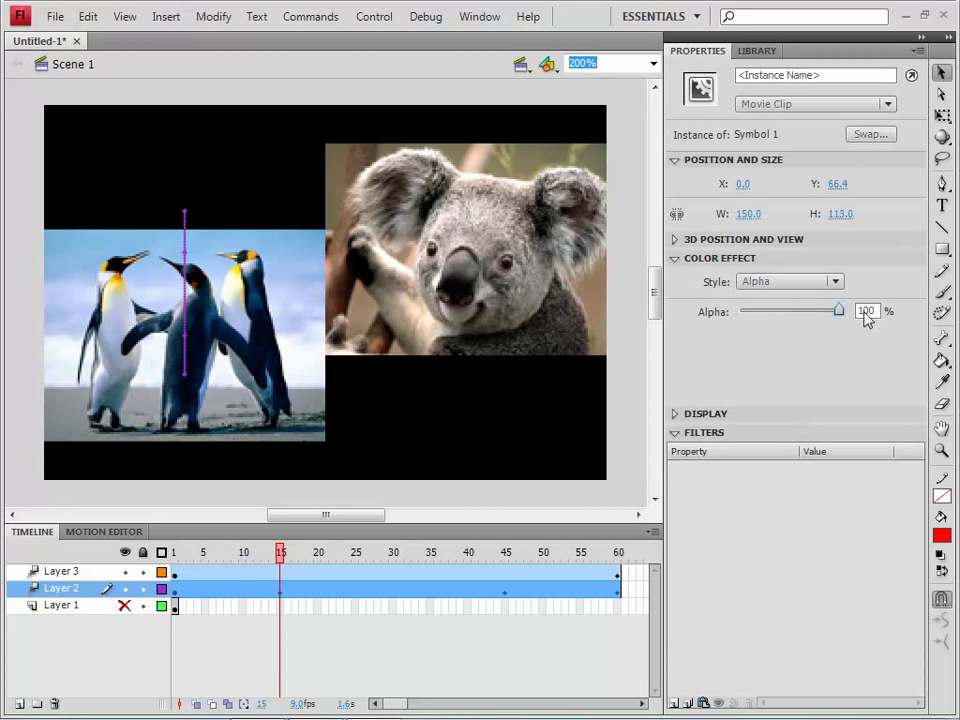
Step: Set the penguin picture's alpha to 1% at frame 60, then preview the movie and close the preview
{"action": "left_click_drag", "start_coordinate": [280, 556], "coordinate": [634, 561]}
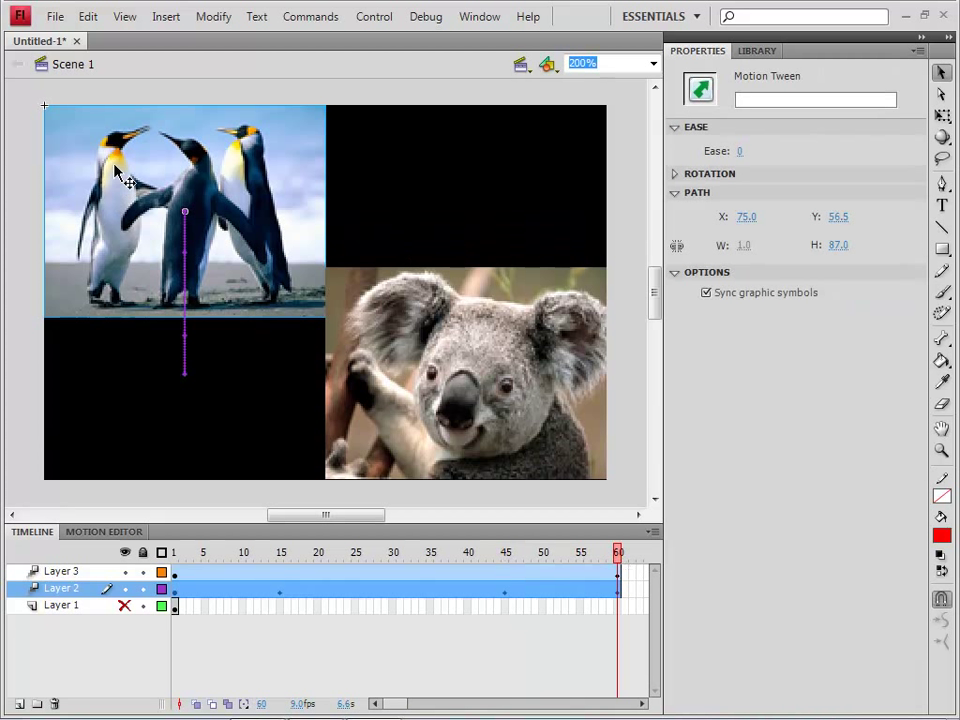
{"action": "left_click", "coordinate": [90, 130]}
{"action": "left_click_drag", "start_coordinate": [756, 318], "coordinate": [733, 315]}
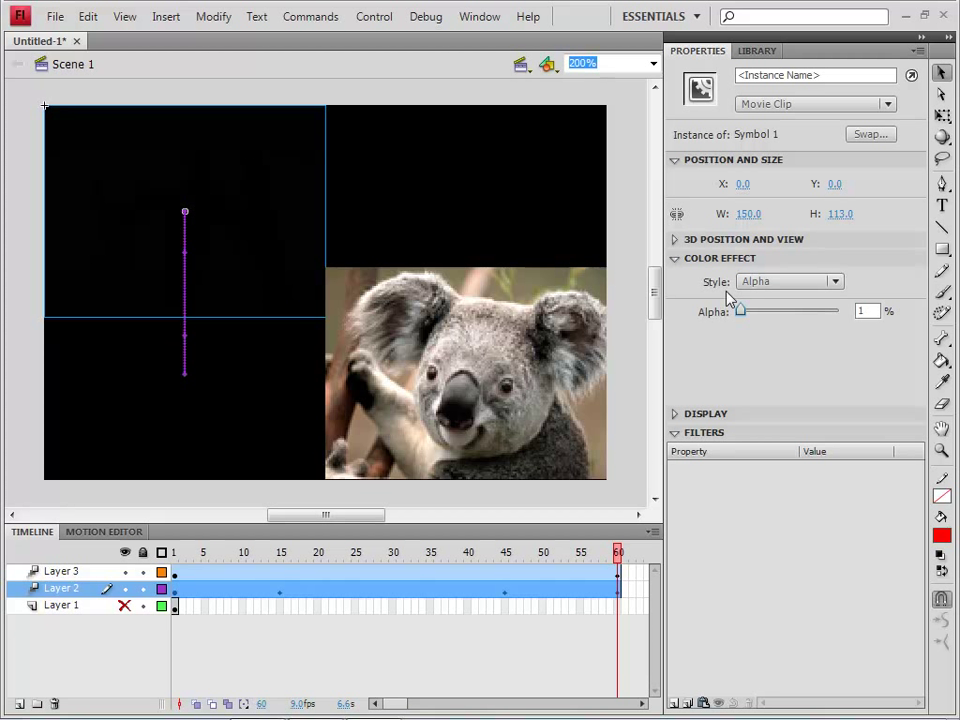
{"action": "key", "text": "ctrl+Return"}
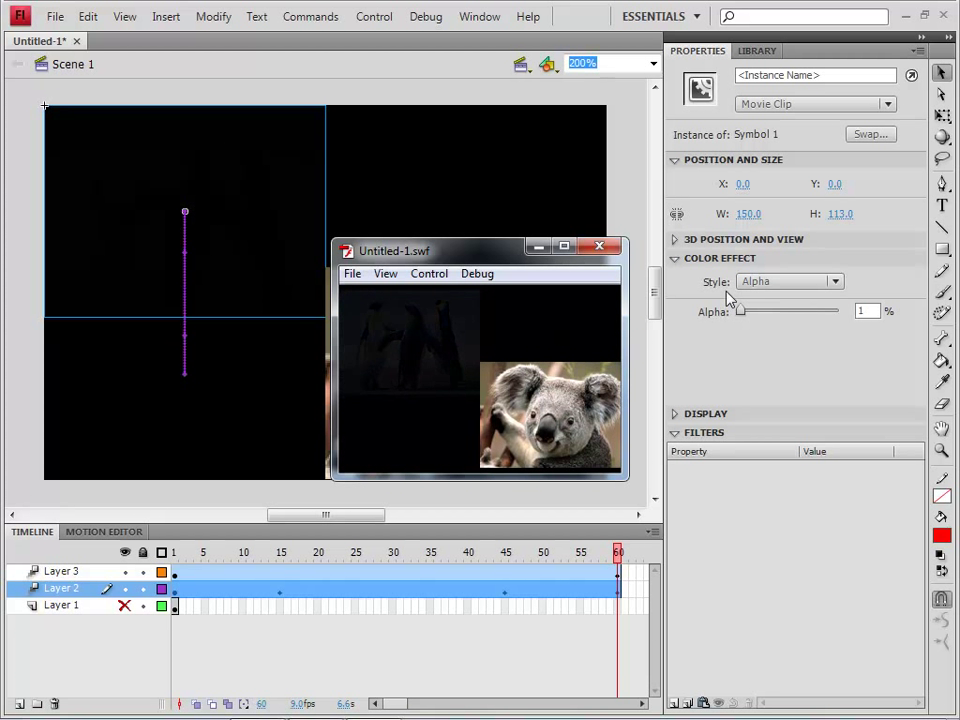
{"action": "left_click", "coordinate": [599, 246]}
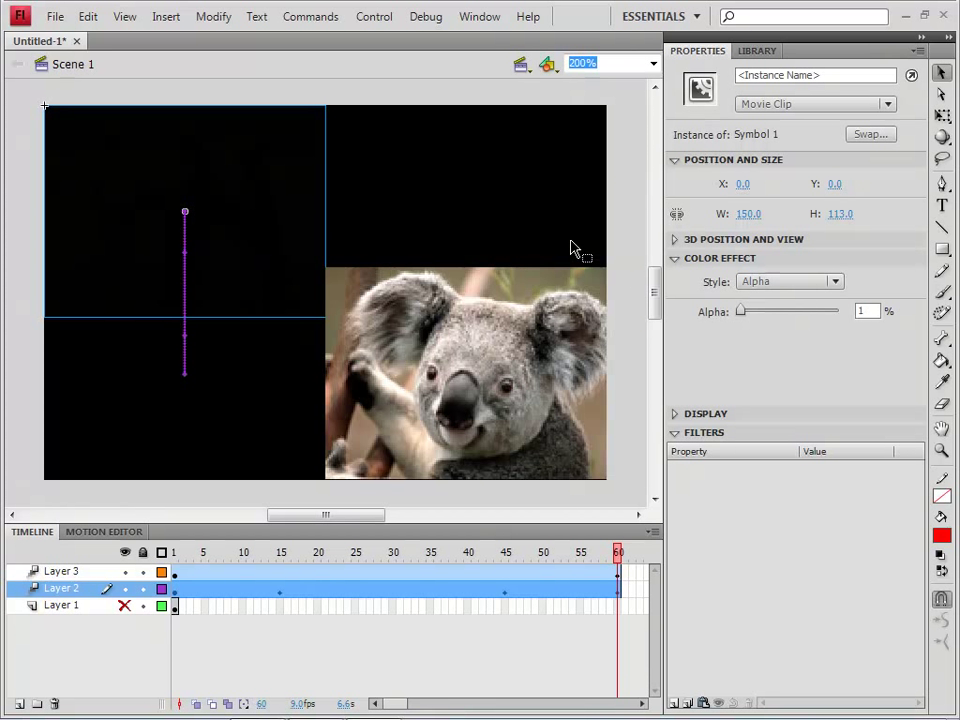
Step: Add keyframes at frames 15 and 45 to the koala picture's tween on Layer 3
{"action": "left_click", "coordinate": [176, 573]}
{"action": "left_click_drag", "start_coordinate": [349, 475], "coordinate": [349, 313]}
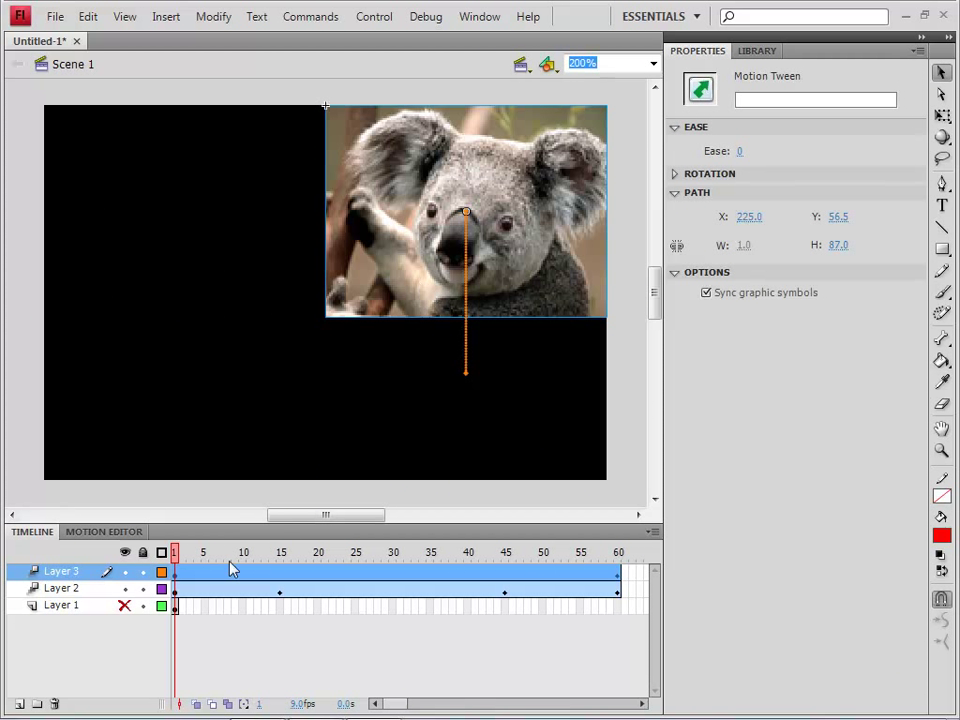
{"action": "left_click", "coordinate": [280, 560]}
{"action": "left_click", "coordinate": [281, 563]}
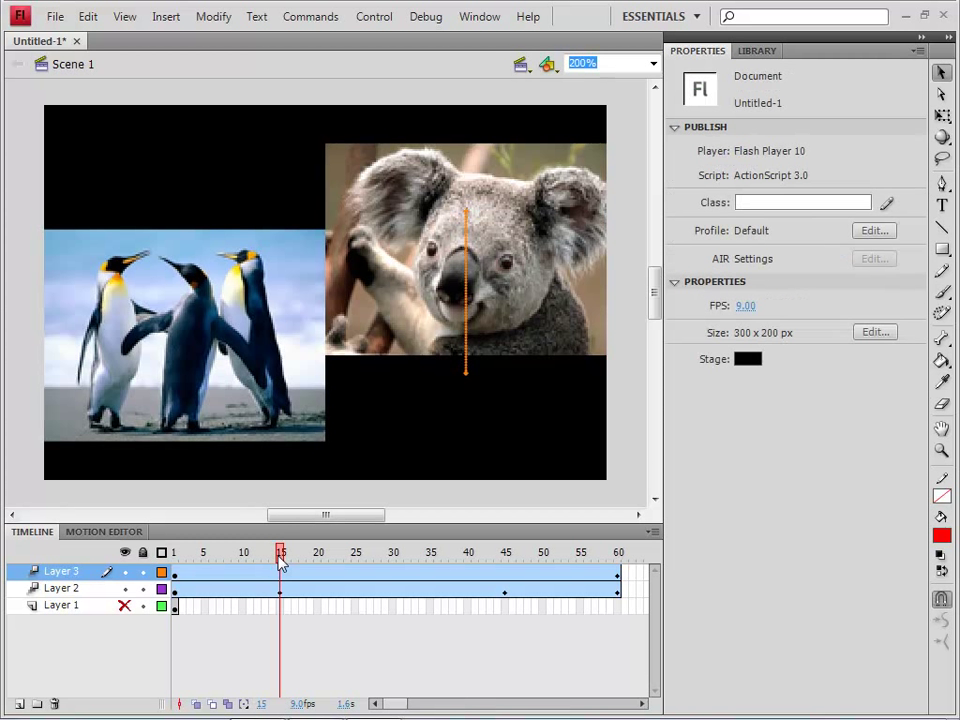
{"action": "left_click_drag", "start_coordinate": [281, 563], "coordinate": [508, 568]}
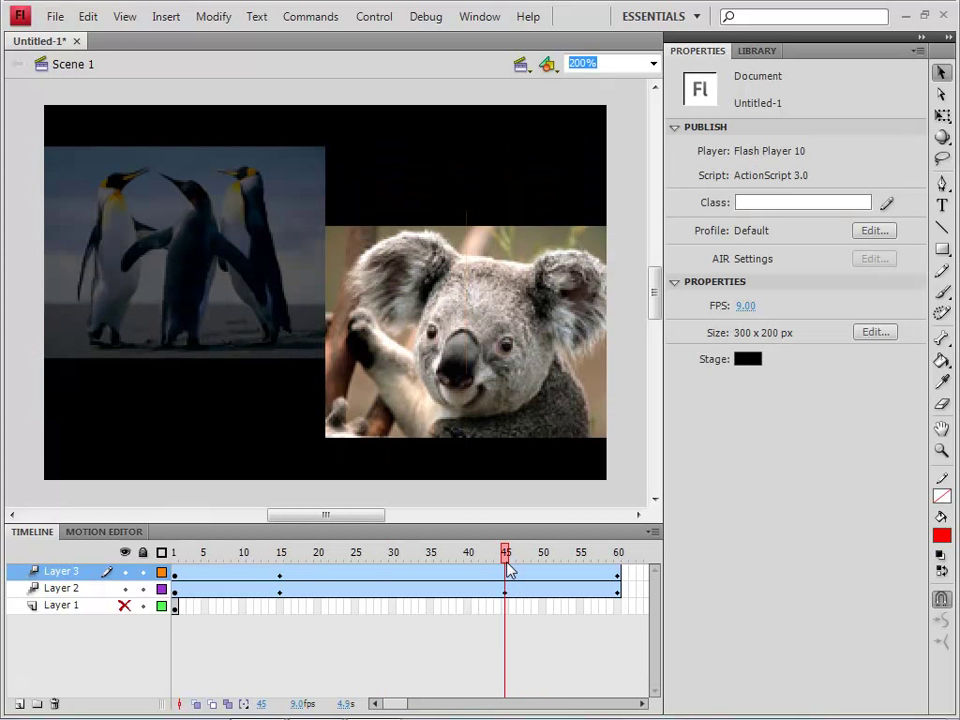
Step: At frame 1, give the koala picture an Alpha color effect of 1%
{"action": "left_click", "coordinate": [175, 558]}
{"action": "left_click", "coordinate": [410, 302]}
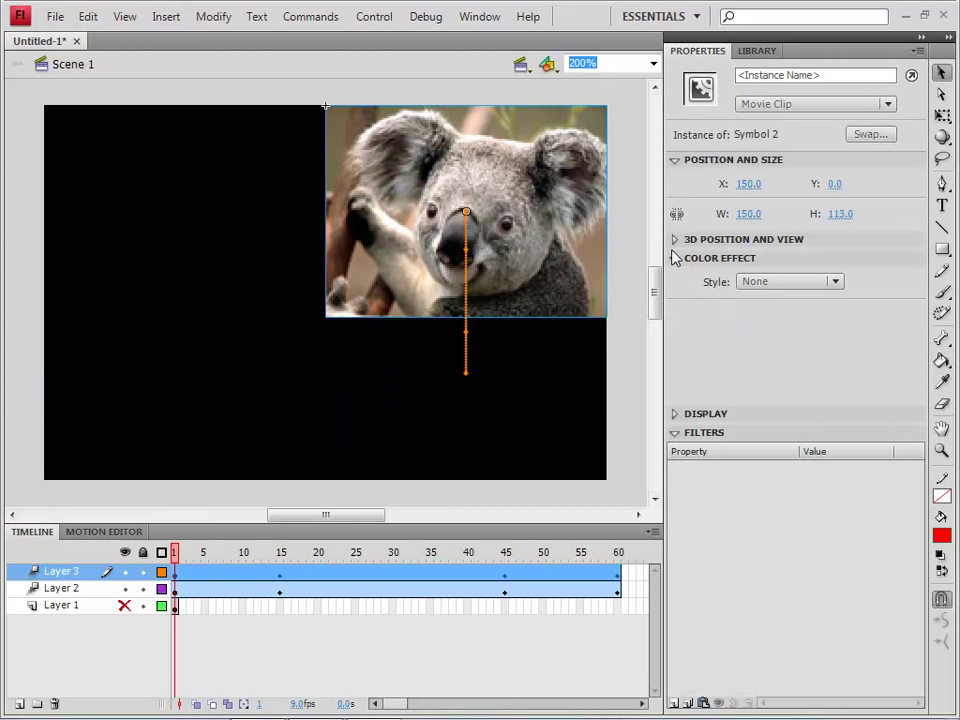
{"action": "left_click", "coordinate": [758, 281]}
{"action": "left_click", "coordinate": [782, 386]}
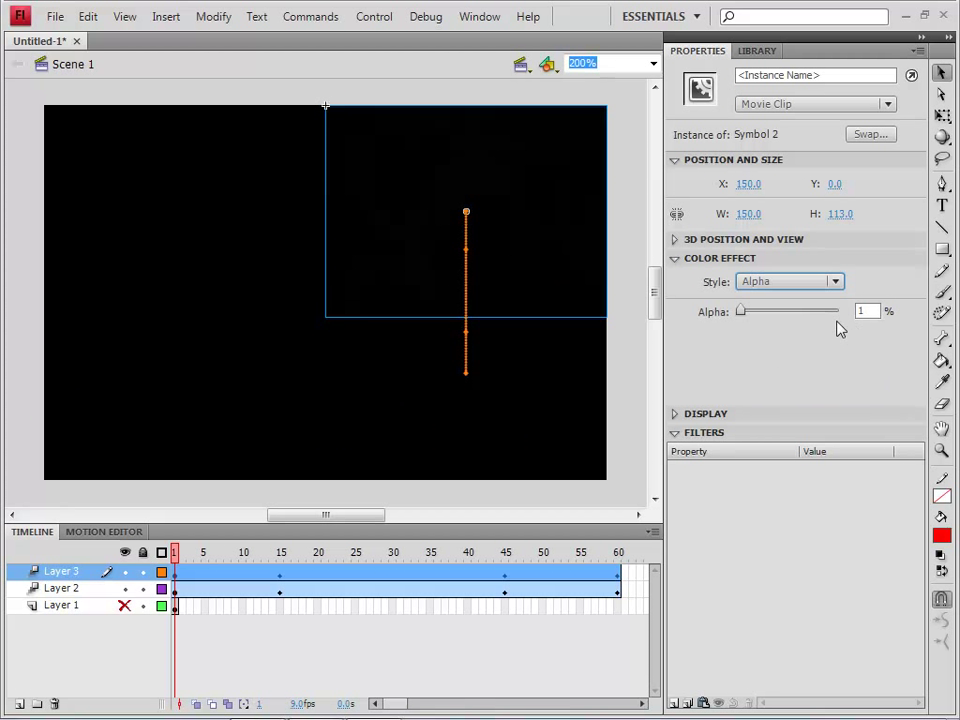
Step: Set the koala picture's alpha to 100% at frame 15 and check its alpha at frame 45
{"action": "left_click", "coordinate": [281, 556]}
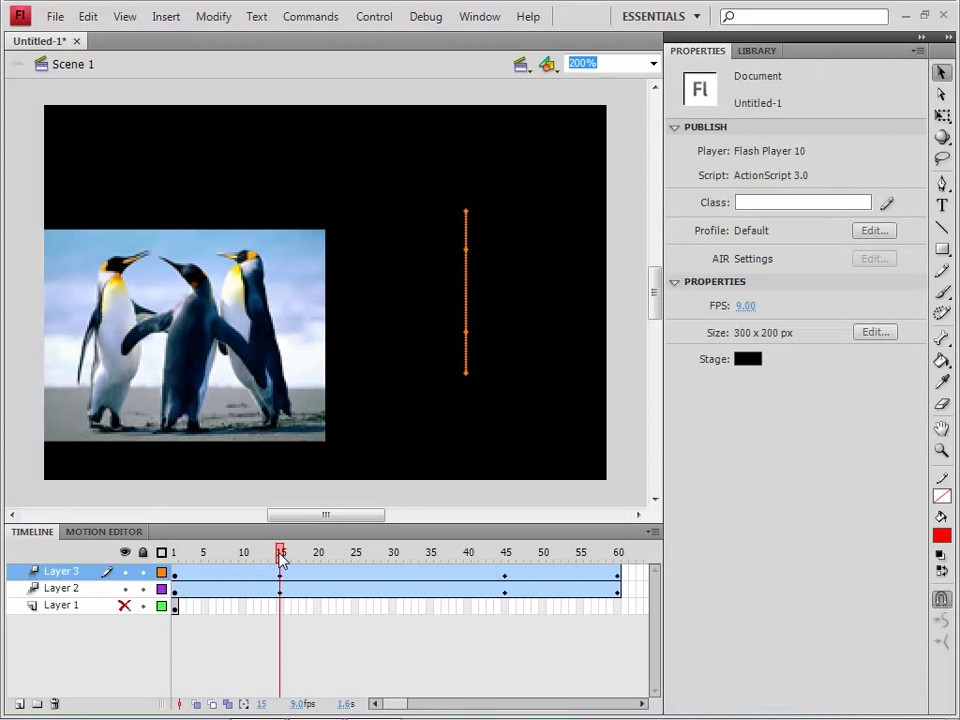
{"action": "left_click", "coordinate": [490, 313]}
{"action": "type", "text": "100"}
{"action": "key", "text": "Return"}
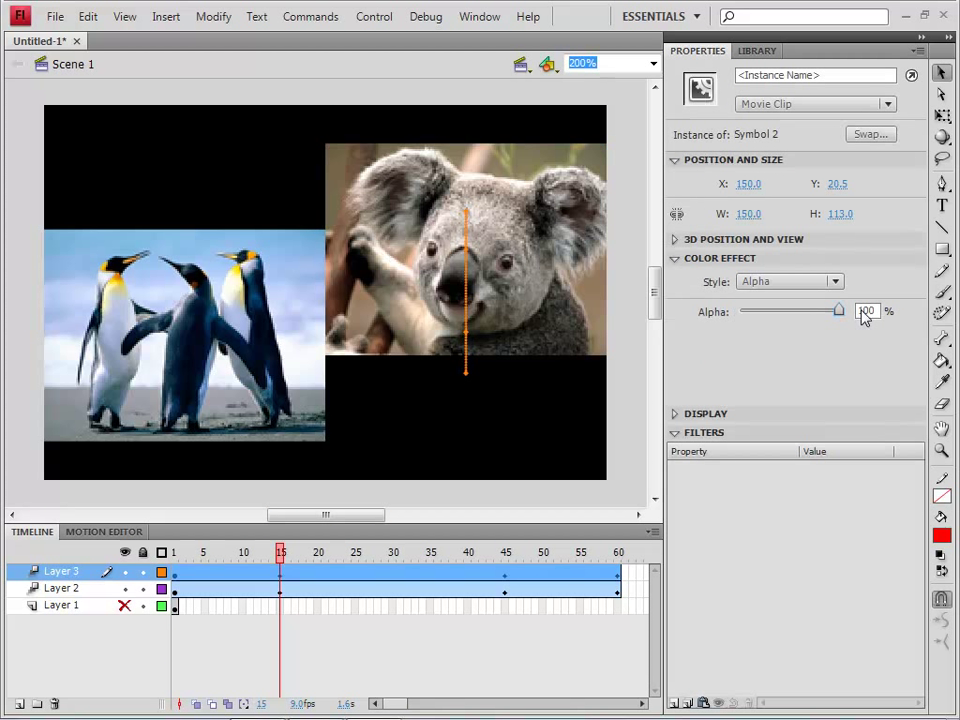
{"action": "left_click", "coordinate": [505, 556]}
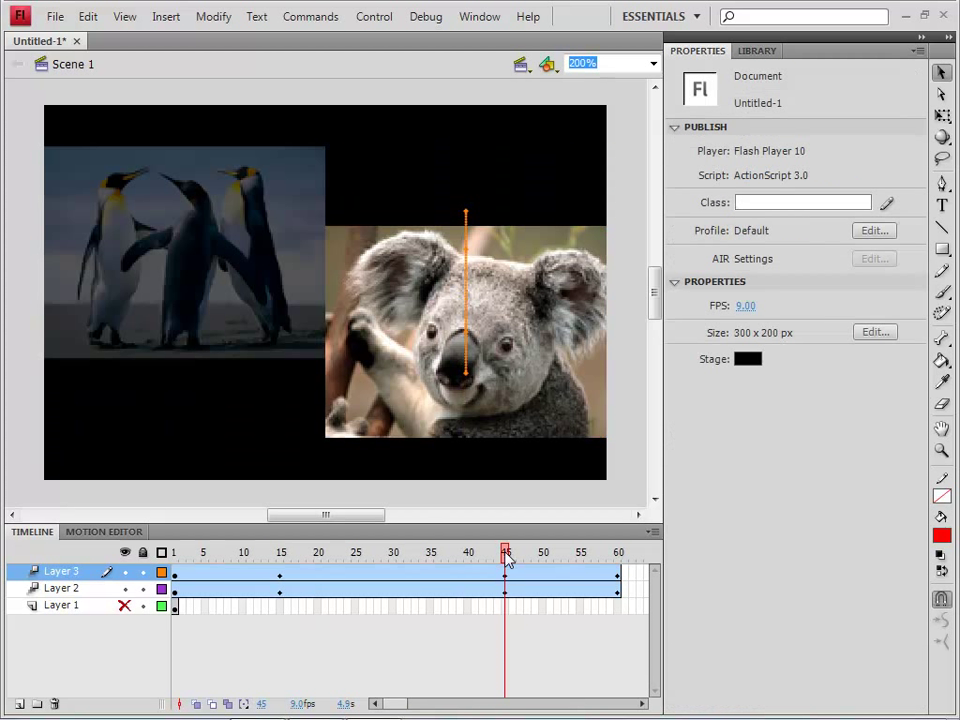
{"action": "left_click", "coordinate": [540, 350]}
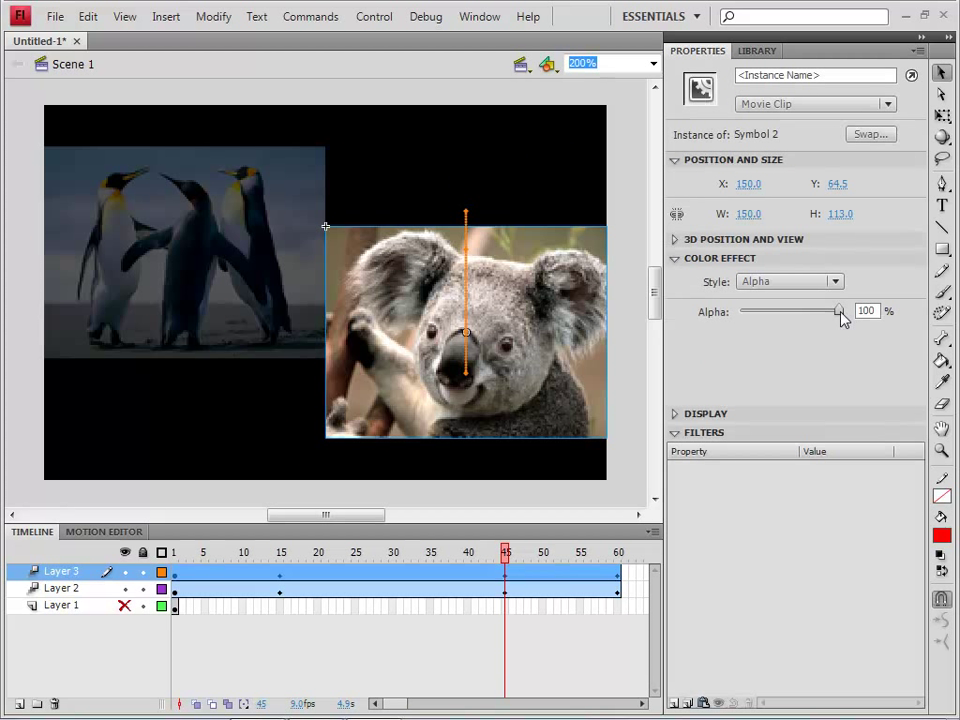
Step: Set the koala picture's alpha to 5% at frame 60 and preview the movie
{"action": "left_click", "coordinate": [617, 572]}
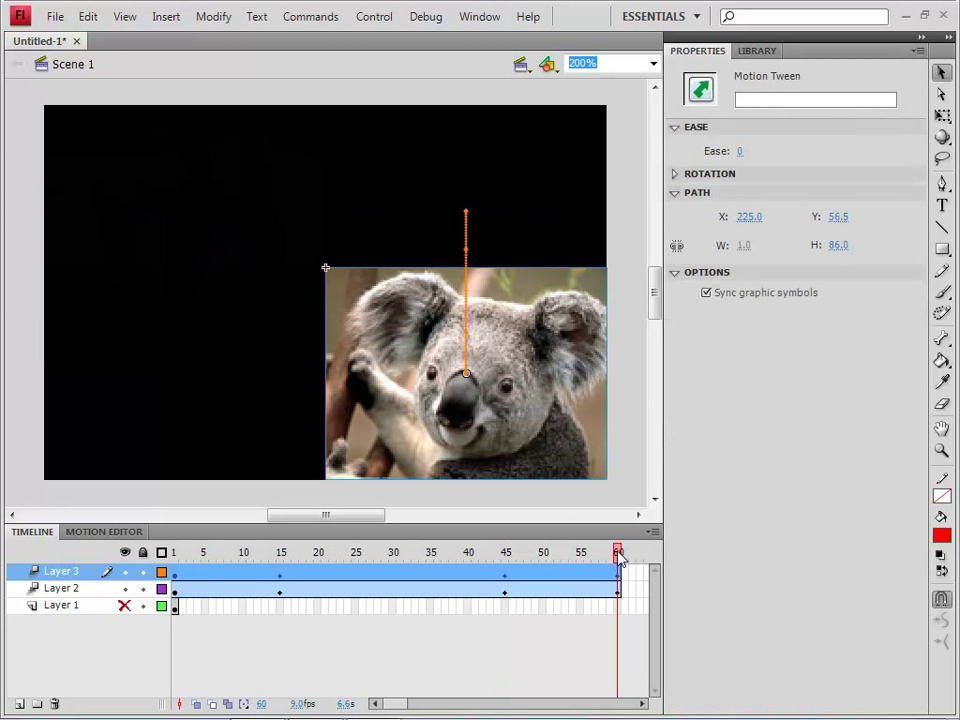
{"action": "left_click", "coordinate": [555, 383]}
{"action": "left_click_drag", "start_coordinate": [731, 326], "coordinate": [727, 328]}
{"action": "key", "text": "ctrl+Return"}
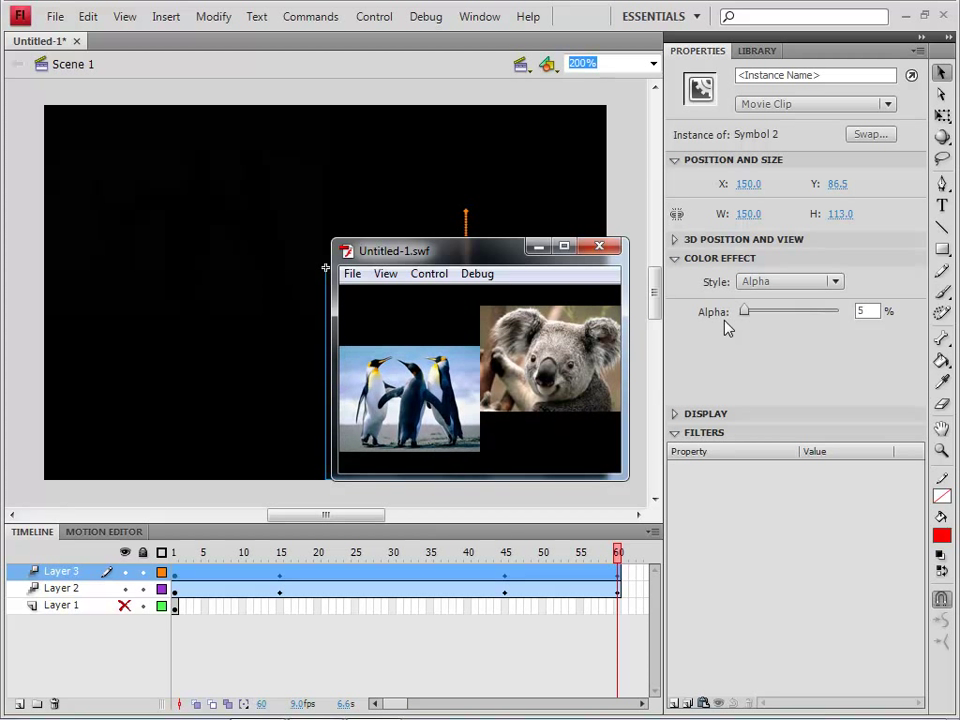
Step: Close the movie preview and move Layer 1's picture keyframe from frame 1 to frame 60
{"action": "left_click", "coordinate": [600, 247]}
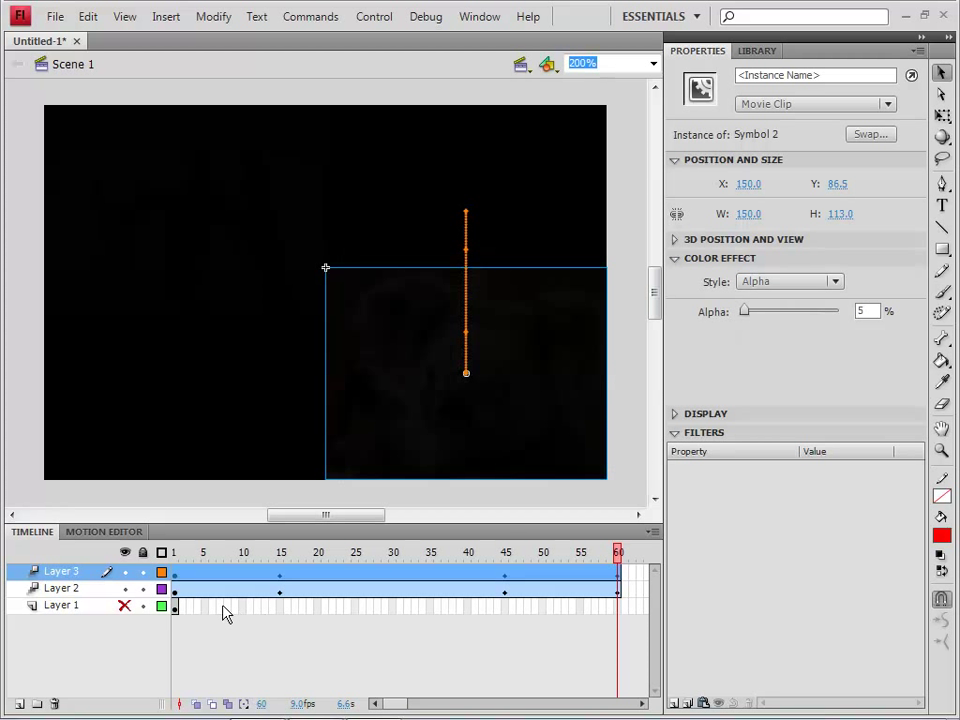
{"action": "left_click", "coordinate": [180, 608]}
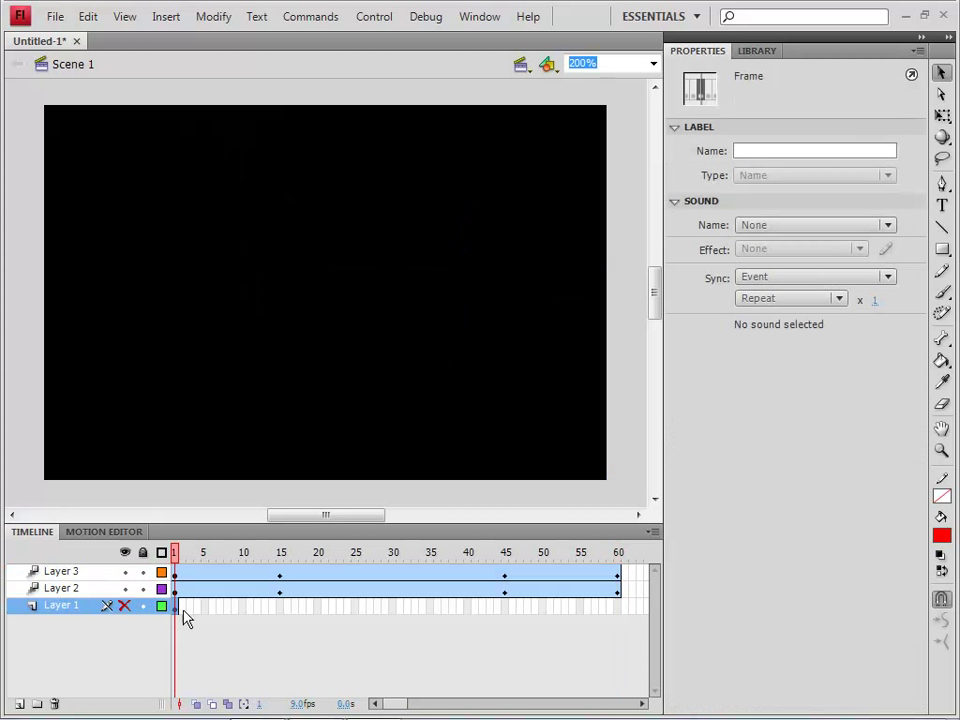
{"action": "left_click_drag", "start_coordinate": [390, 704], "coordinate": [394, 707]}
{"action": "left_click", "coordinate": [339, 606]}
{"action": "left_click", "coordinate": [588, 606]}
{"action": "key", "text": "F5"}
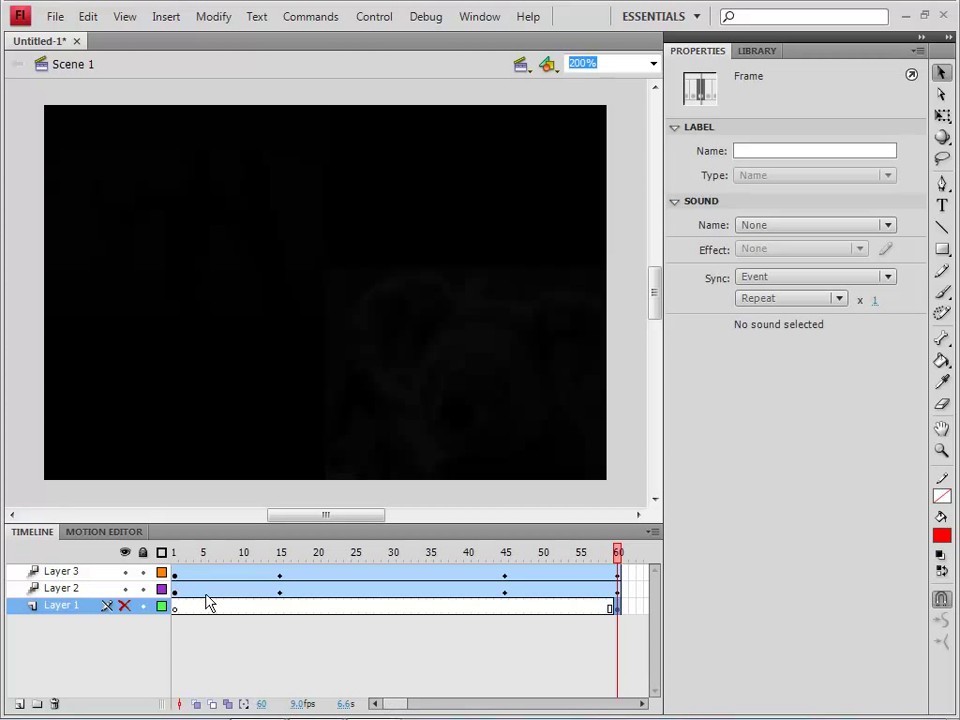
Step: Make Layer 1 visible and select its tulip picture at frame 60
{"action": "left_click_drag", "start_coordinate": [393, 703], "coordinate": [410, 703]}
{"action": "left_click", "coordinate": [124, 605]}
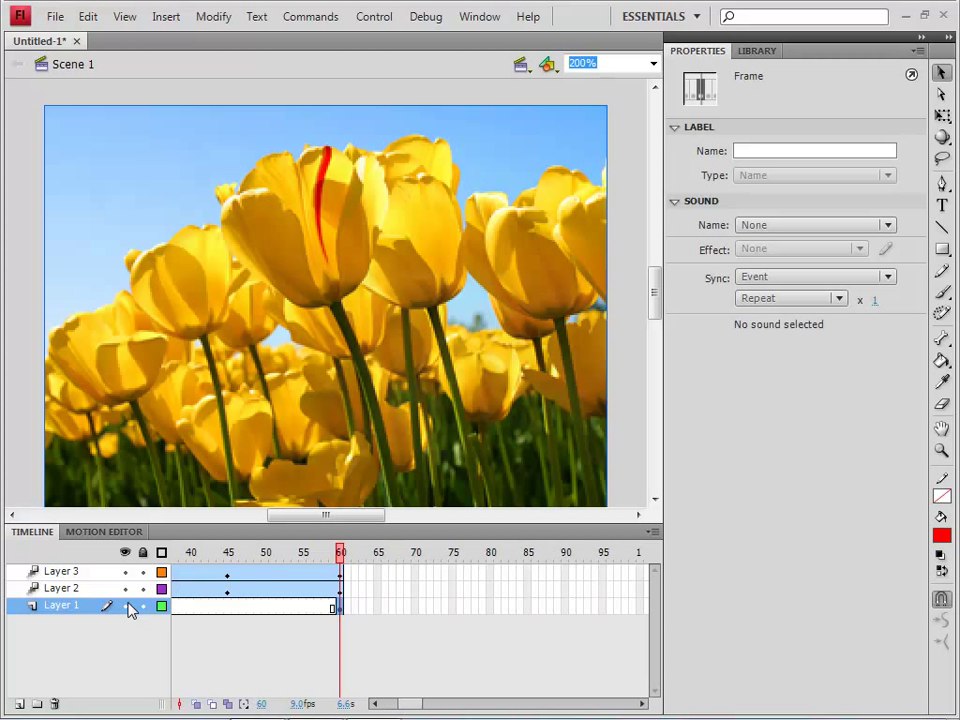
{"action": "left_click", "coordinate": [256, 285]}
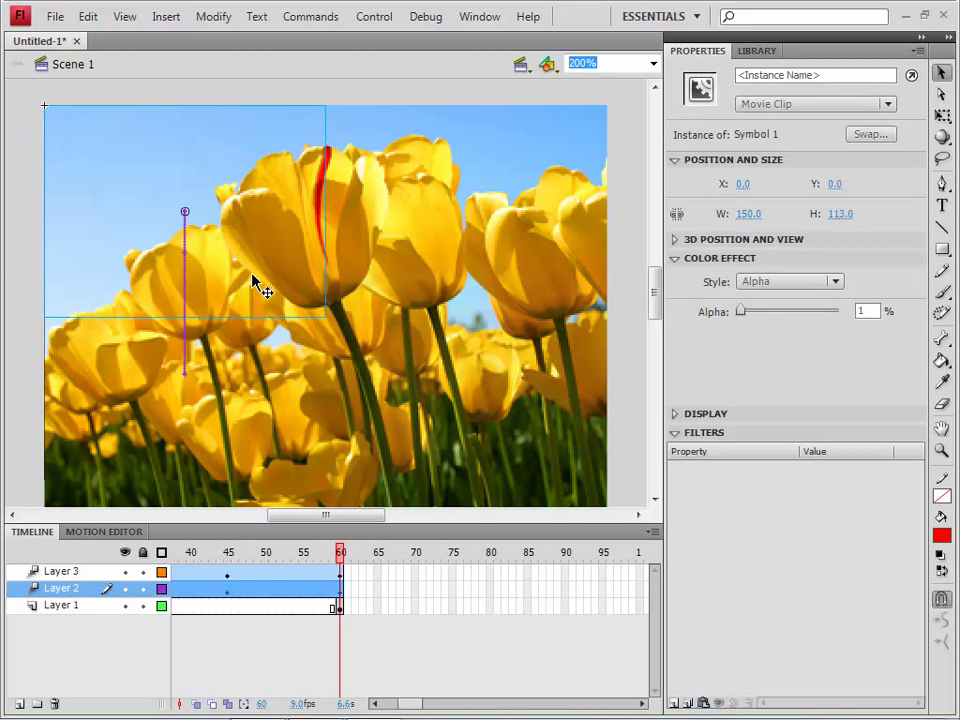
{"action": "left_click", "coordinate": [358, 321]}
{"action": "left_click", "coordinate": [335, 229]}
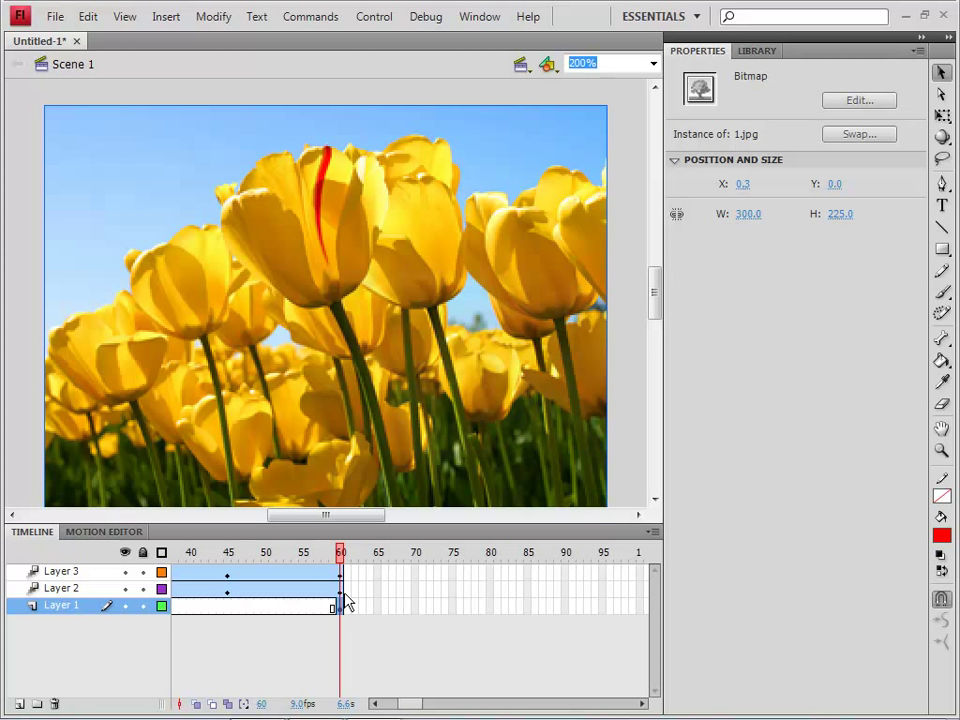
Step: Set the tulip picture's width and height to 1 px at frame 60
{"action": "left_click", "coordinate": [746, 216]}
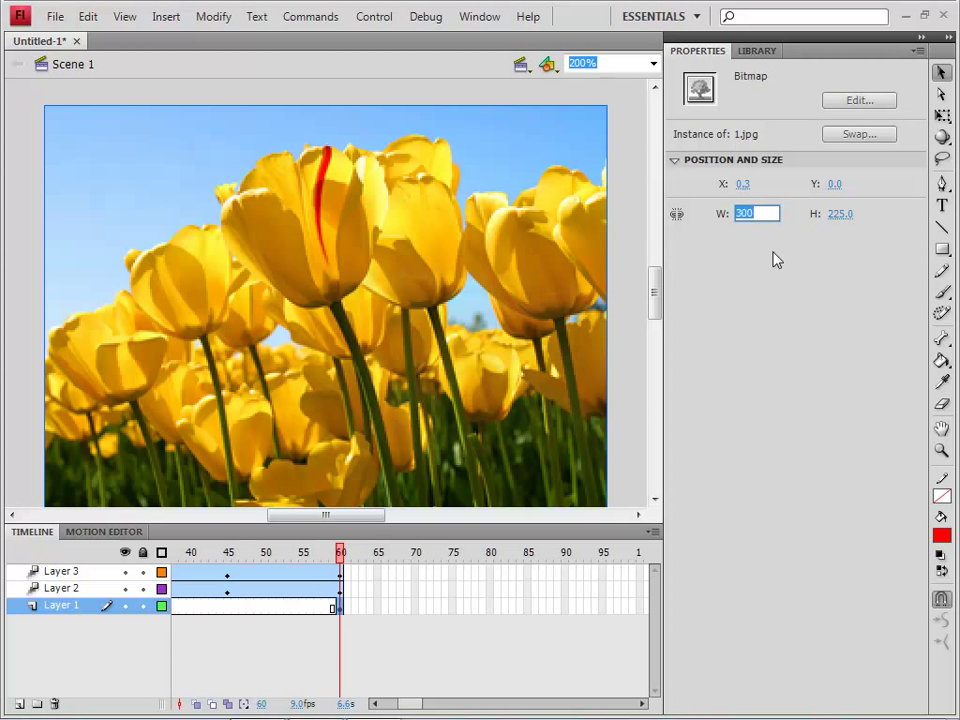
{"action": "type", "text": "1"}
{"action": "key", "text": "Return"}
{"action": "left_click", "coordinate": [836, 216]}
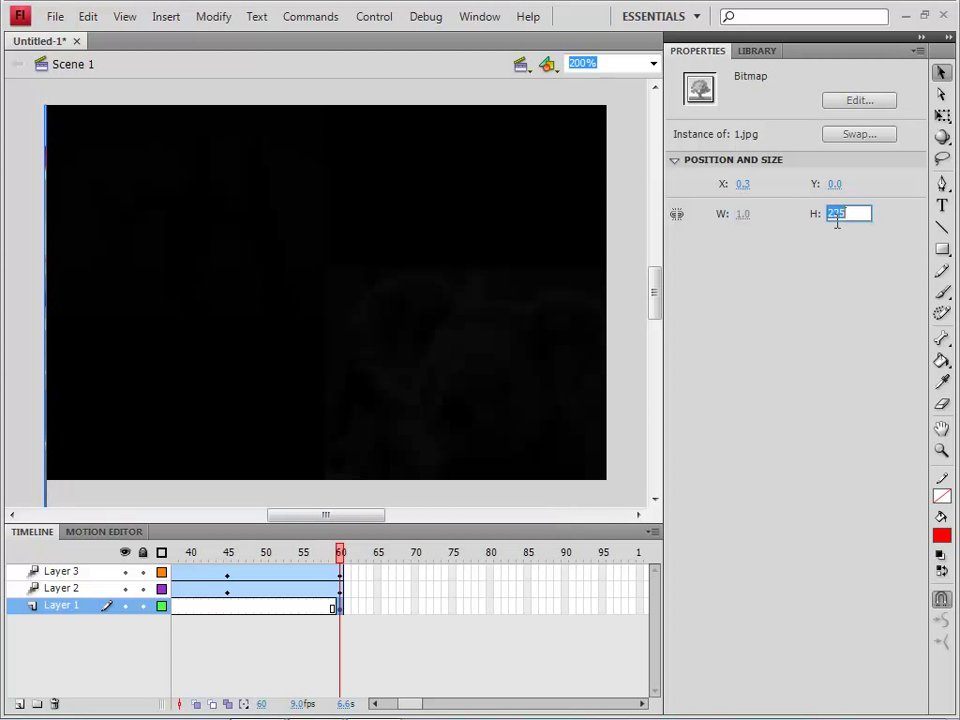
{"action": "type", "text": "1"}
{"action": "key", "text": "Return"}
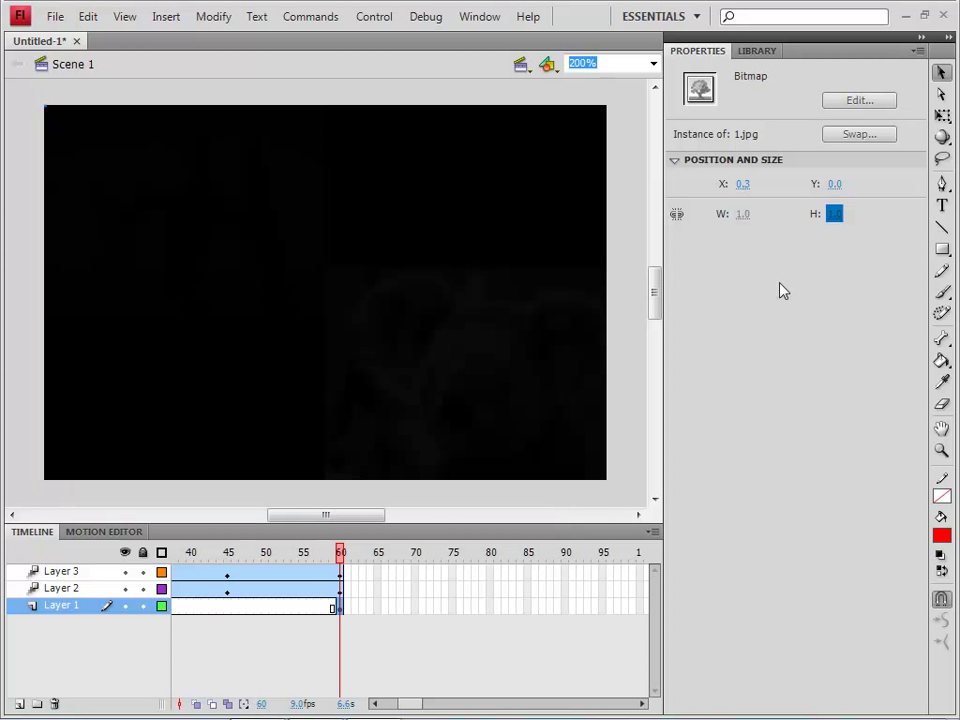
Step: Insert frames on Layer 1 after frame 60 to extend it to frame 90
{"action": "left_click", "coordinate": [340, 607]}
{"action": "key", "text": "F5"}
{"action": "key", "text": "F5"}
{"action": "key", "text": "F5"}
{"action": "key", "text": "F5"}
{"action": "key", "text": "F5"}
{"action": "key", "text": "F5"}
{"action": "key", "text": "F5"}
{"action": "key", "text": "F5"}
{"action": "key", "text": "F5"}
{"action": "key", "text": "F5"}
{"action": "key", "text": "F5"}
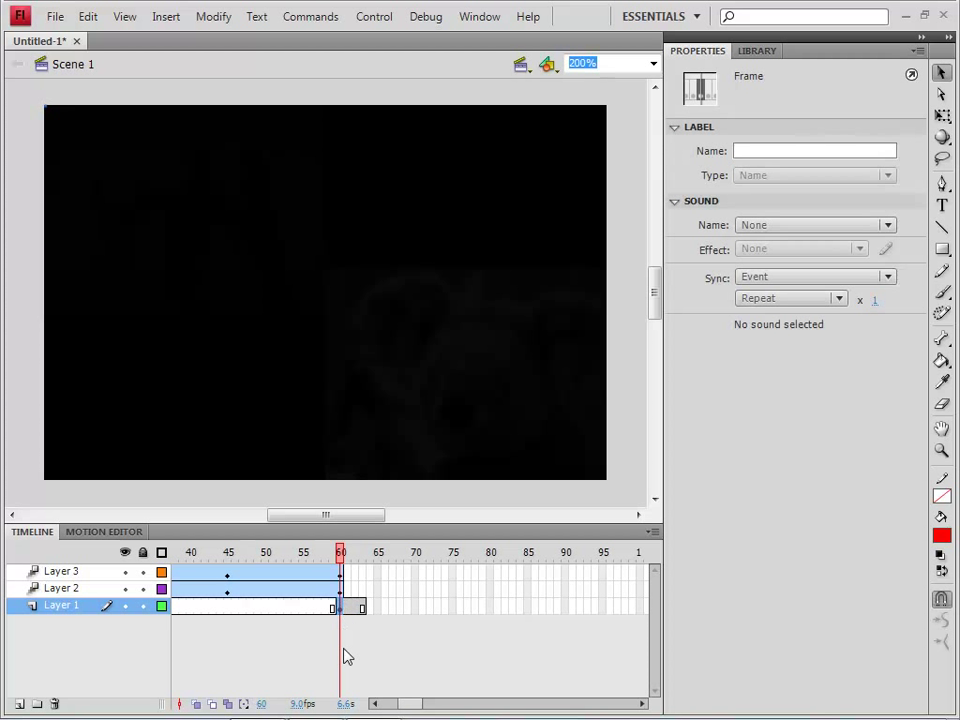
{"action": "key", "text": "F5"}
{"action": "key", "text": "F5"}
{"action": "key", "text": "F5"}
{"action": "key", "text": "F5"}
{"action": "key", "text": "F5"}
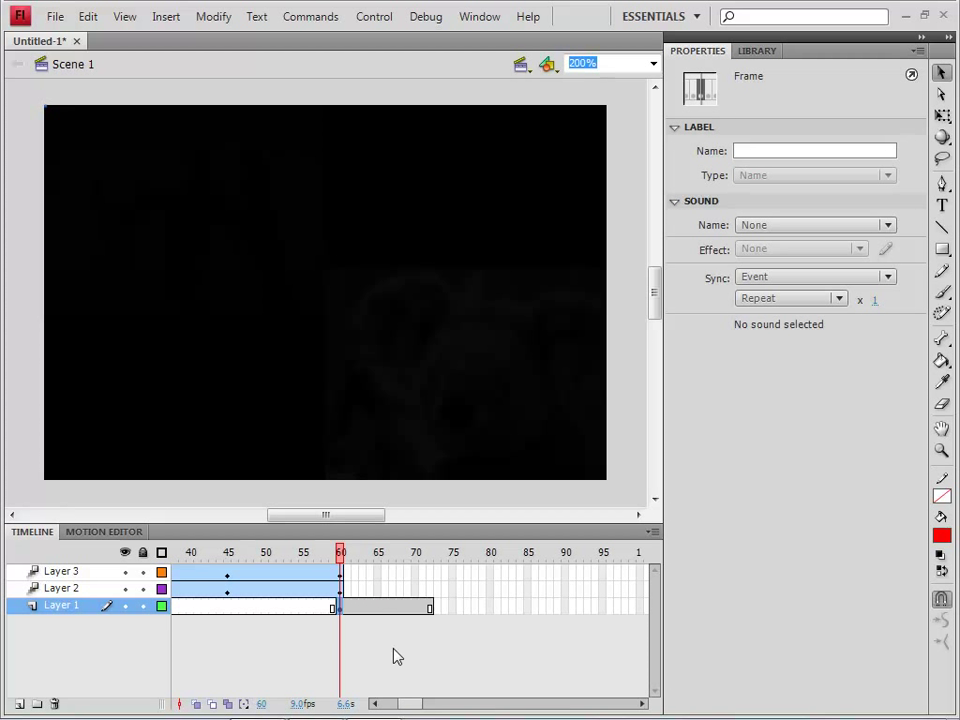
{"action": "key", "text": "F5"}
{"action": "key", "text": "F5"}
{"action": "key", "text": "F5"}
{"action": "key", "text": "F5"}
{"action": "key", "text": "F5"}
{"action": "key", "text": "F5"}
{"action": "key", "text": "F5"}
{"action": "key", "text": "F5"}
{"action": "key", "text": "F5"}
{"action": "key", "text": "F5"}
{"action": "key", "text": "F5"}
{"action": "key", "text": "F5"}
{"action": "key", "text": "F5"}
{"action": "key", "text": "F5"}
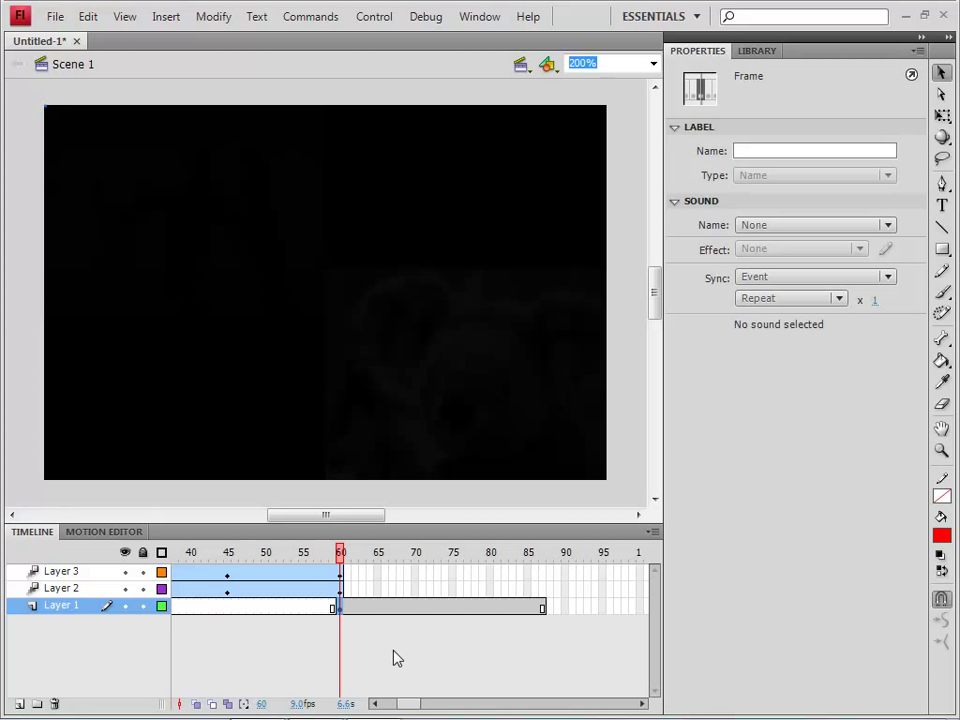
Step: Create a motion tween on Layer 1 from frame 60, converting the picture to a symbol
{"action": "right_click", "coordinate": [341, 612]}
{"action": "left_click", "coordinate": [395, 120]}
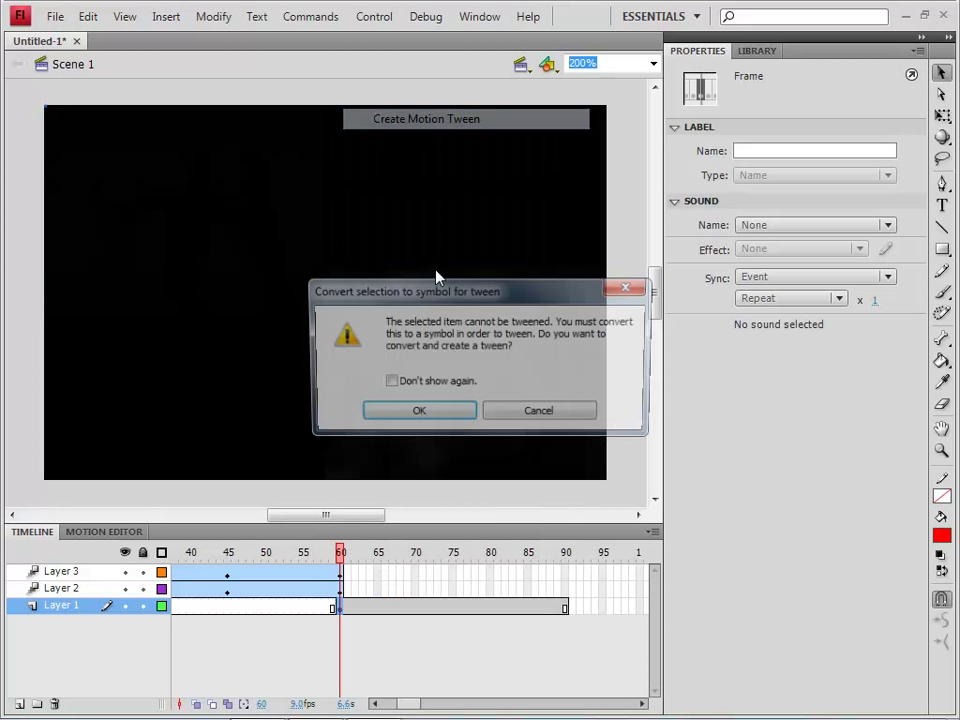
{"action": "left_click", "coordinate": [440, 411]}
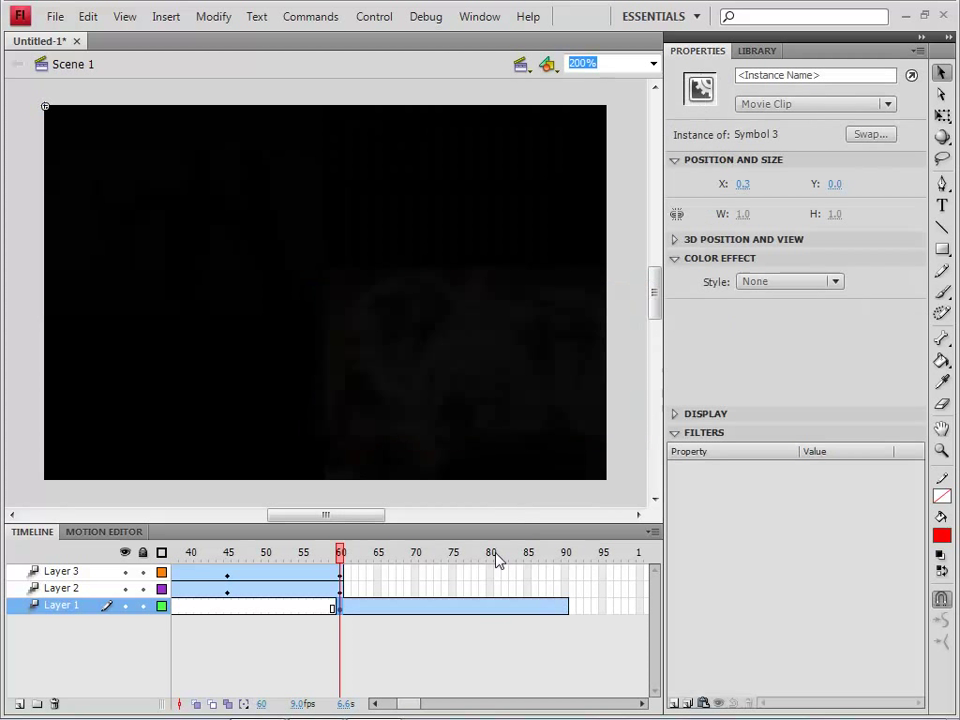
Step: Add a keyframe at frame 90 of the Layer 1 tween and try to select the shrunken picture there
{"action": "left_click", "coordinate": [566, 558]}
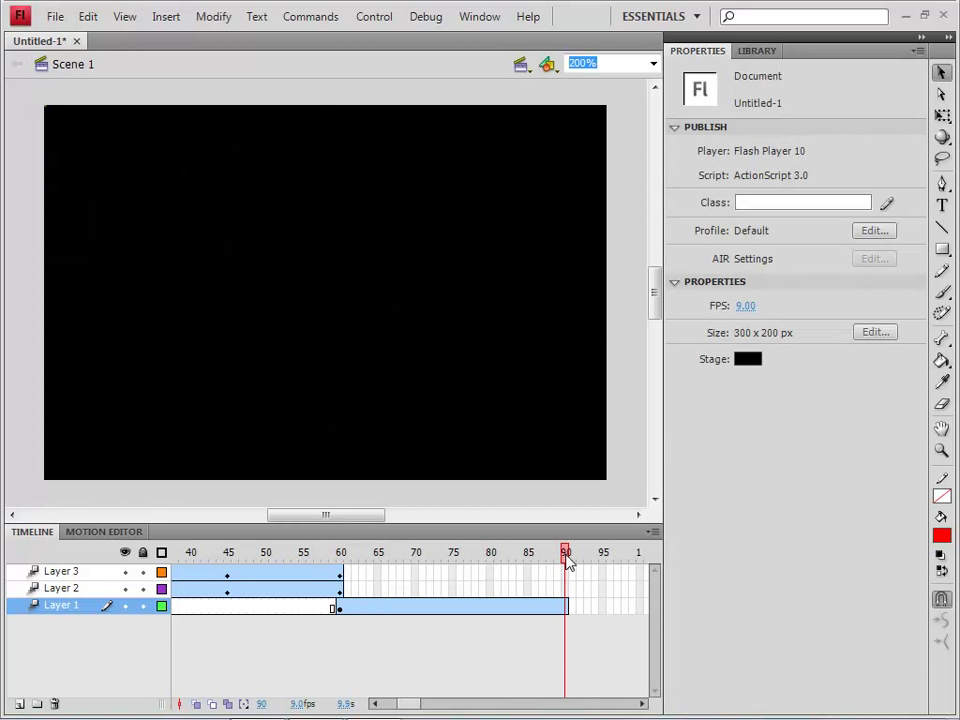
{"action": "mouse_move", "coordinate": [567, 563]}
{"action": "left_mouse_down"}
{"action": "mouse_move", "coordinate": [493, 568]}
{"action": "mouse_move", "coordinate": [566, 566]}
{"action": "left_mouse_up"}
{"action": "left_click", "coordinate": [568, 608]}
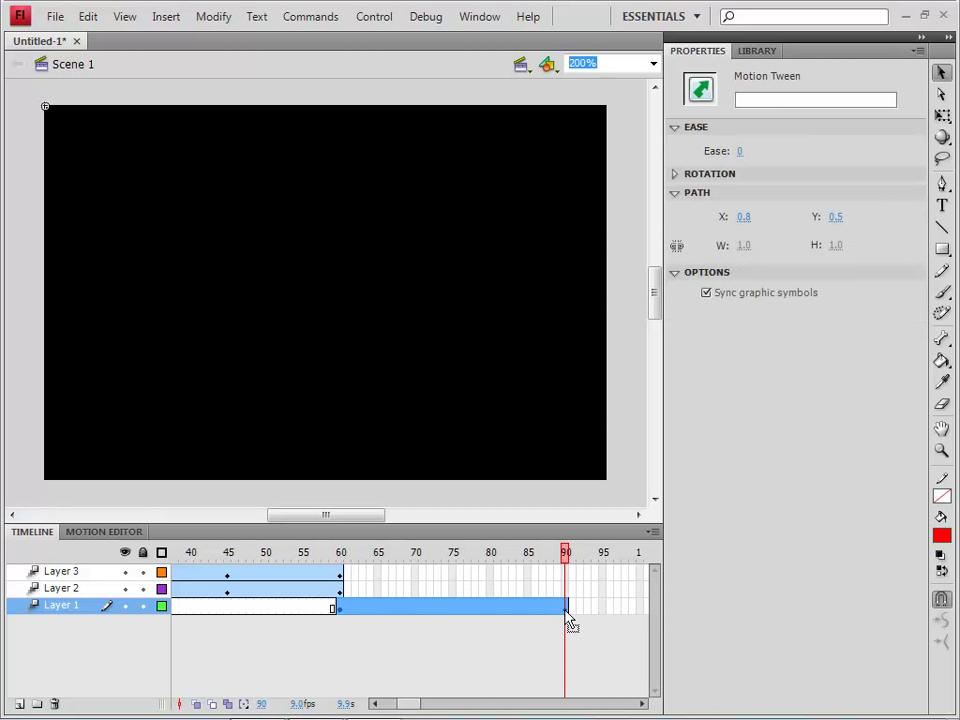
{"action": "left_click", "coordinate": [343, 274]}
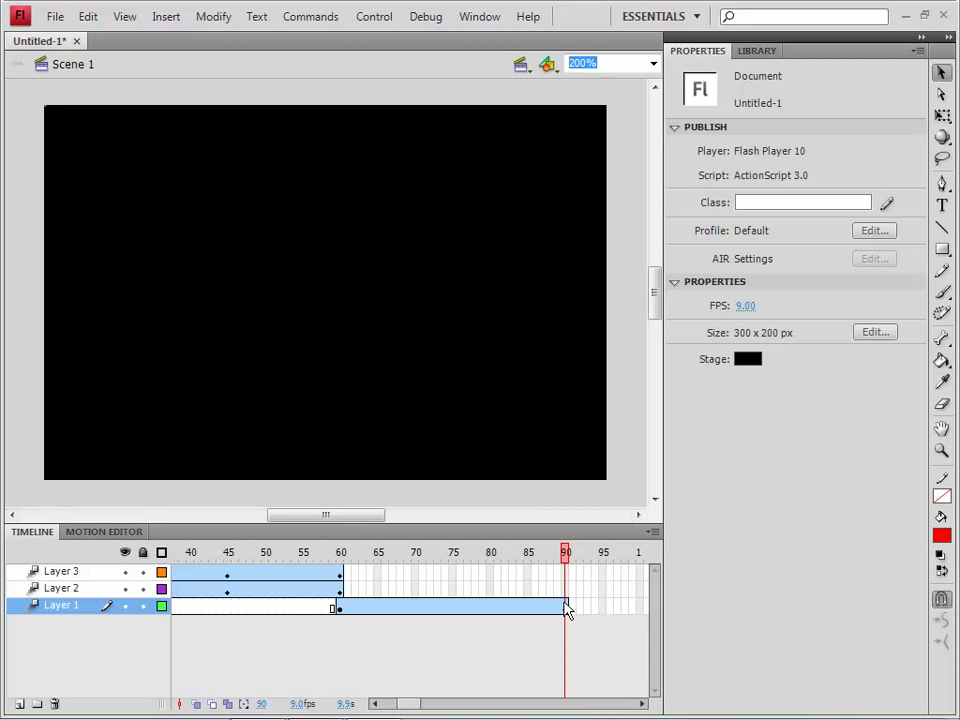
{"action": "left_click", "coordinate": [567, 606]}
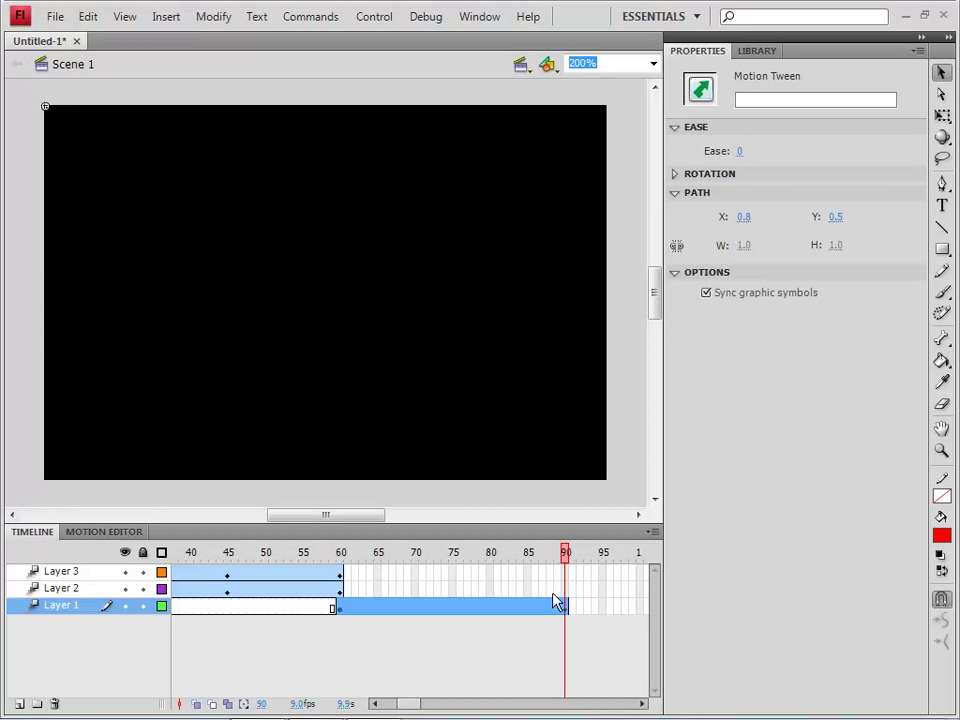
{"action": "left_click", "coordinate": [566, 607]}
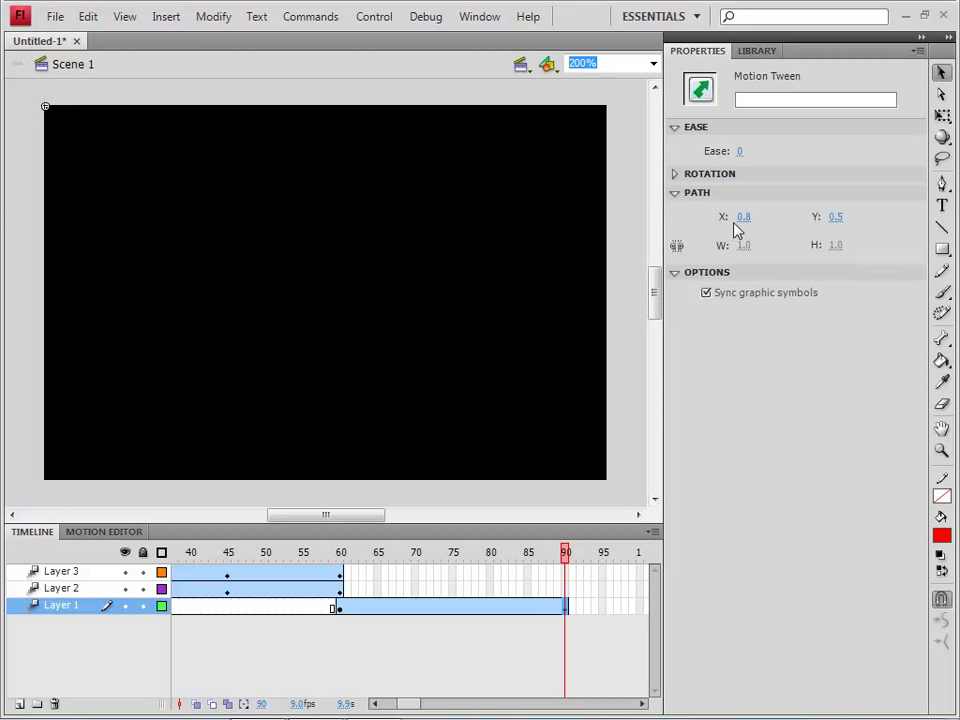
Step: Hide Layers 2 and 3 and select everything on the stage at Layer 1's frame 60
{"action": "left_click", "coordinate": [341, 610]}
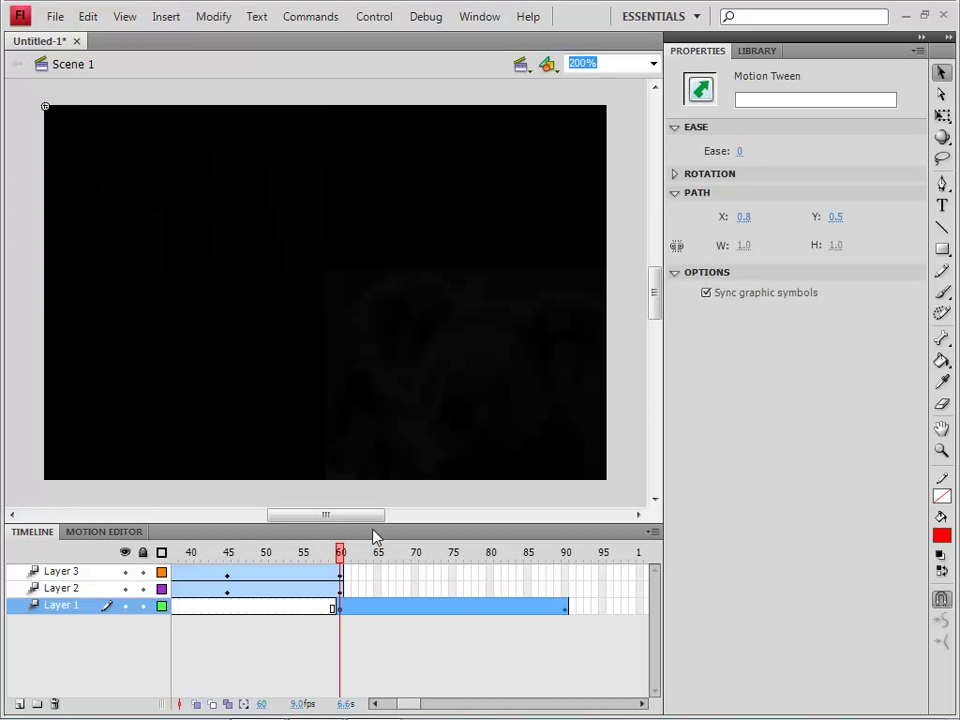
{"action": "left_click", "coordinate": [124, 588]}
{"action": "left_click", "coordinate": [124, 571]}
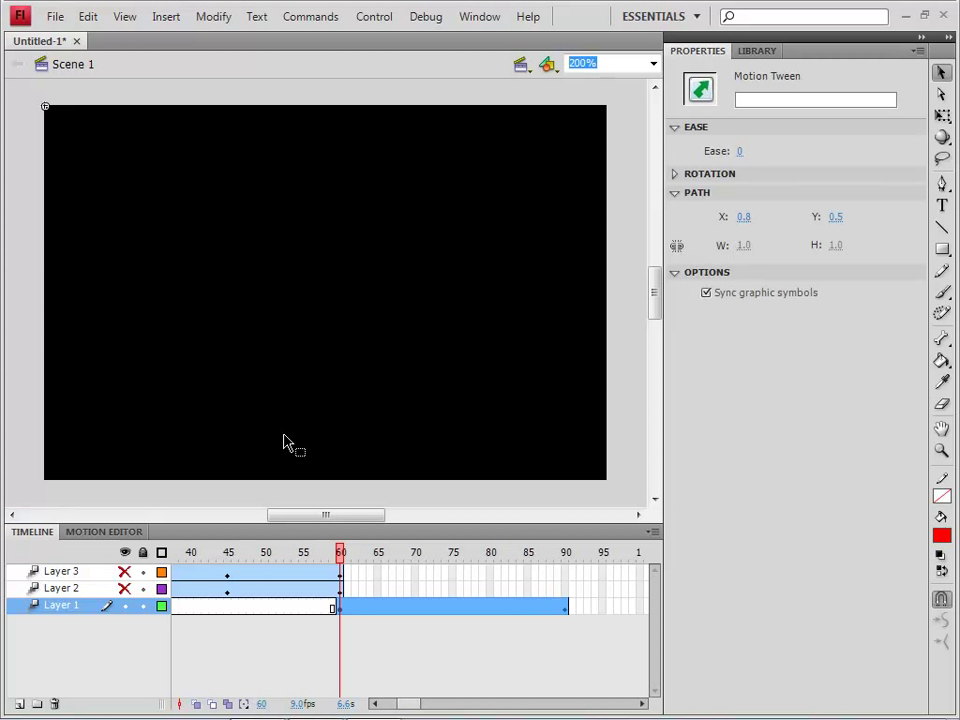
{"action": "right_click", "coordinate": [329, 295]}
{"action": "left_click", "coordinate": [370, 395]}
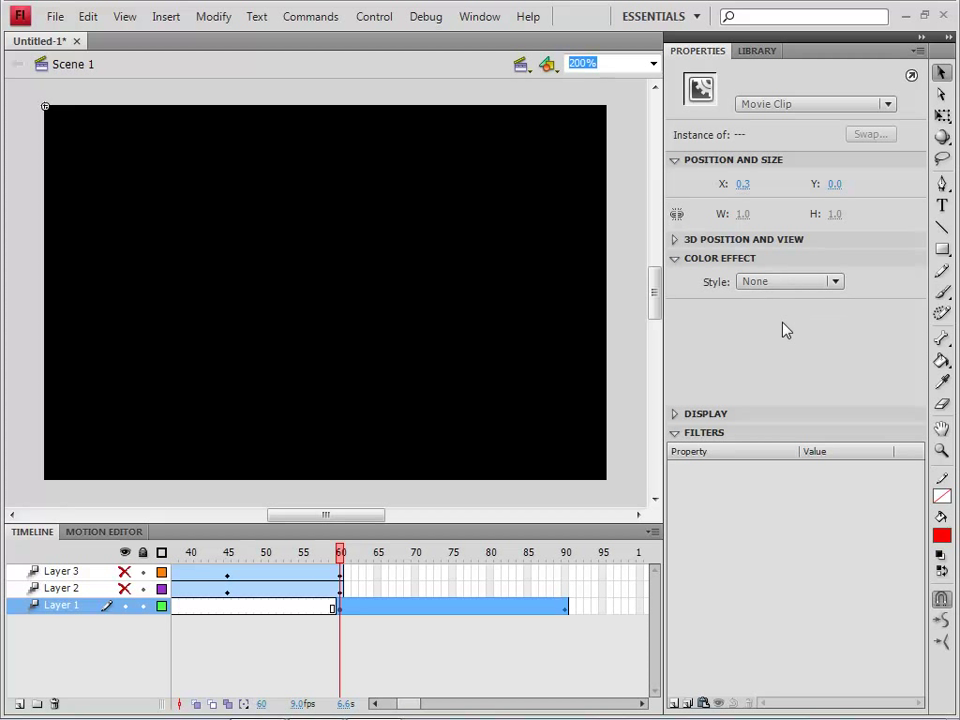
{"action": "left_click", "coordinate": [343, 610]}
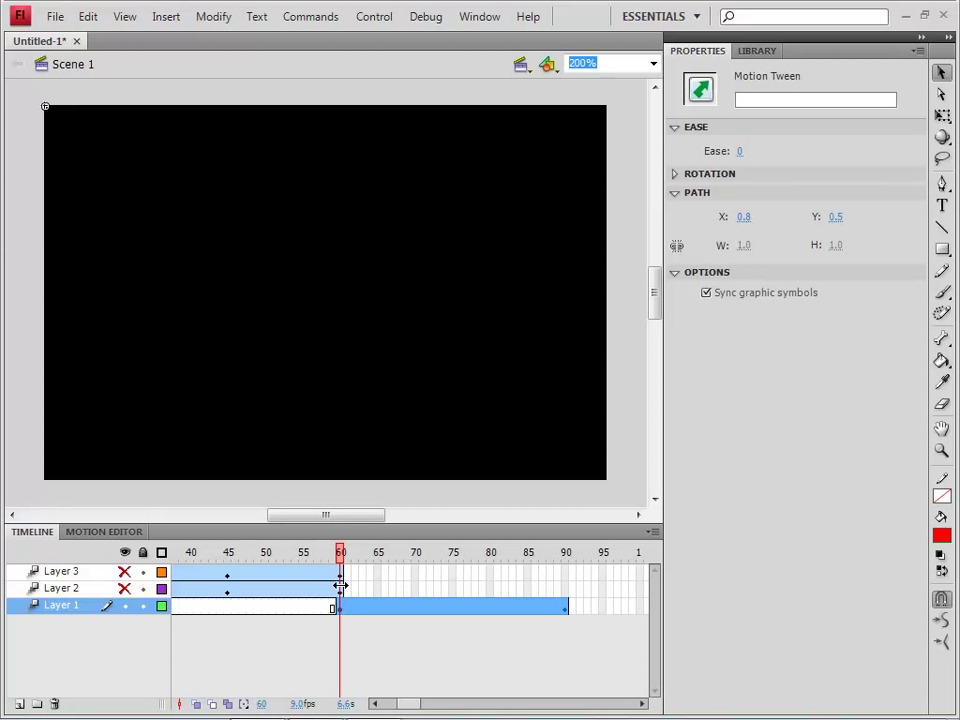
{"action": "right_click", "coordinate": [337, 297]}
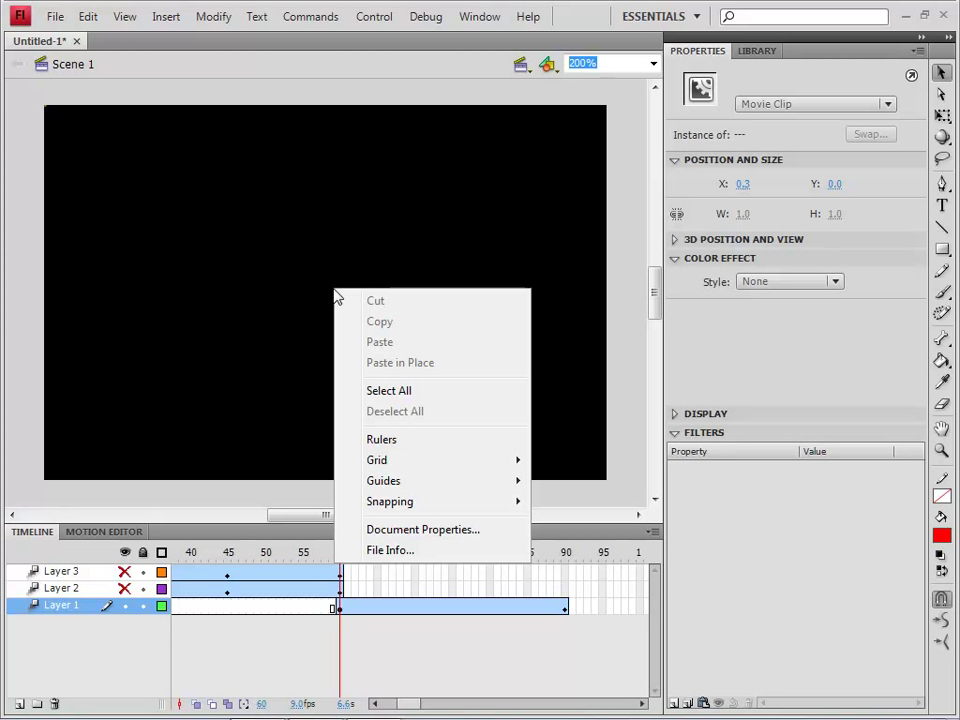
{"action": "left_click", "coordinate": [370, 390]}
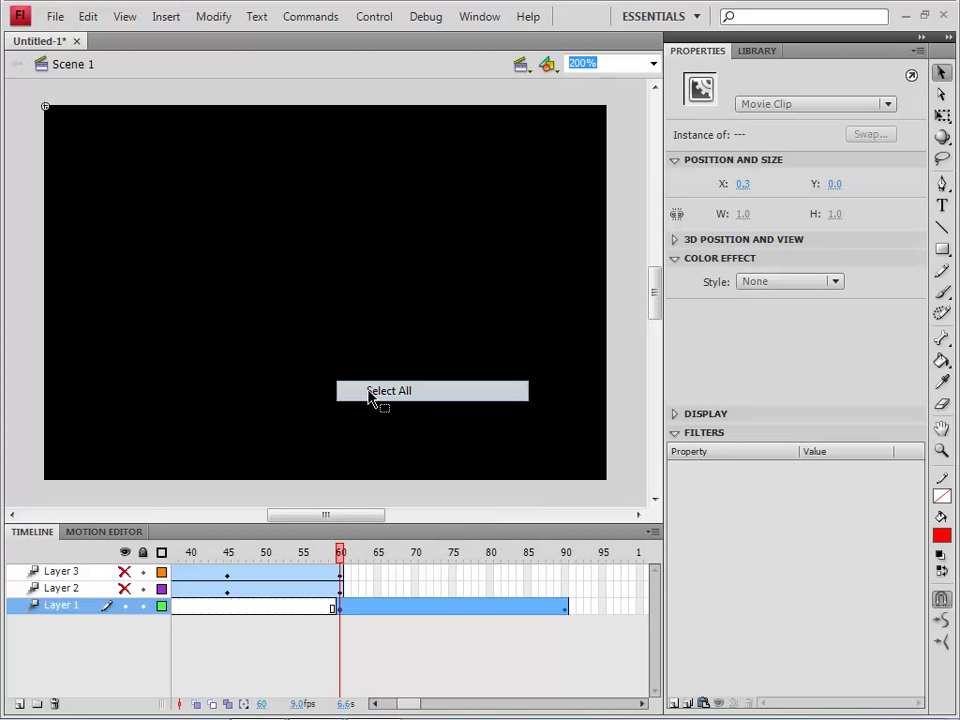
Step: Show Layers 2 and 3 again, remove the frame 90 keyframe and return to frame 60 of Layer 1
{"action": "left_click", "coordinate": [342, 610]}
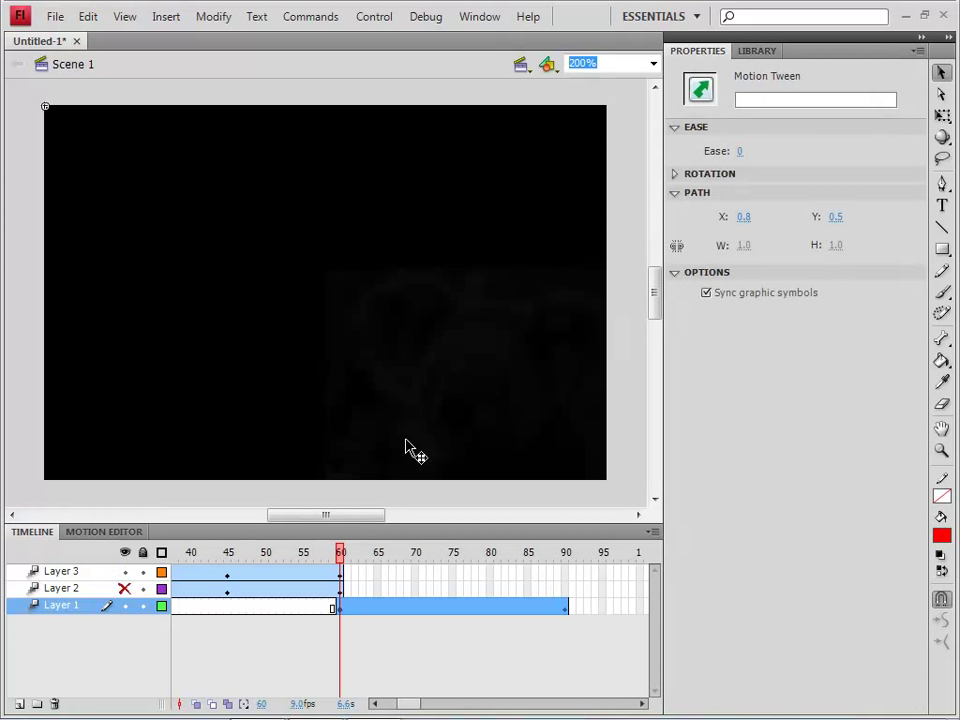
{"action": "key", "text": "shift+period"}
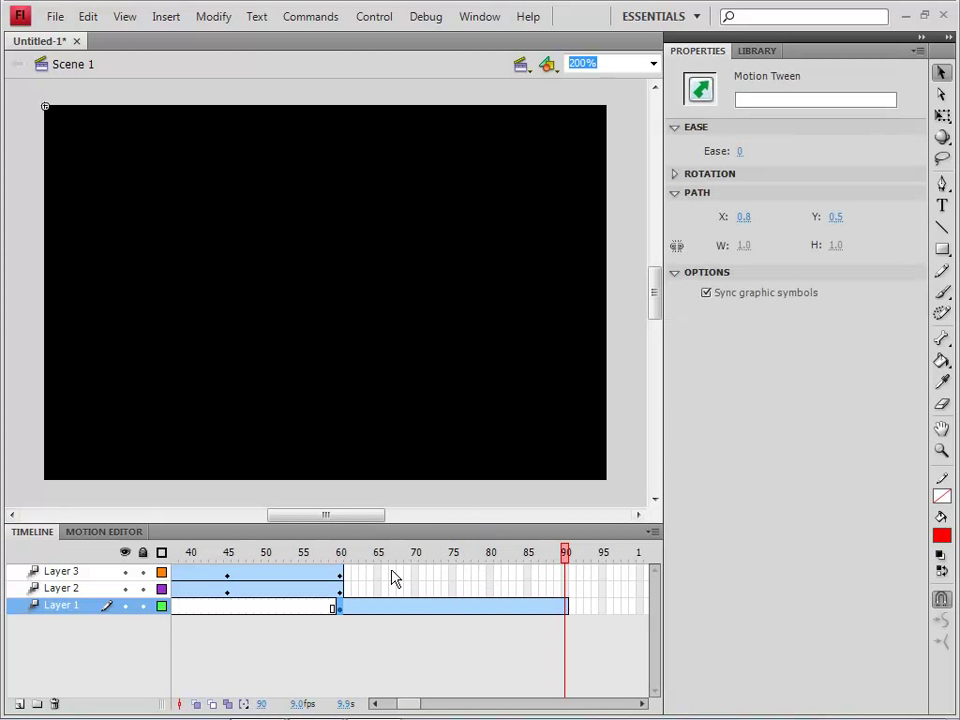
{"action": "left_click", "coordinate": [364, 553]}
{"action": "left_click_drag", "start_coordinate": [366, 557], "coordinate": [345, 574]}
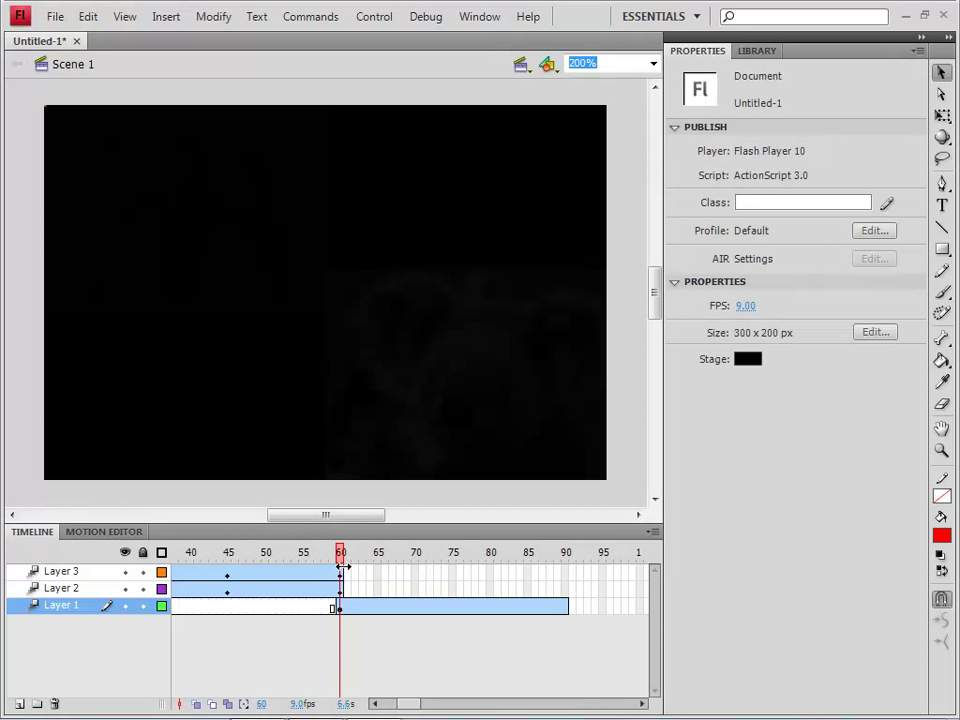
{"action": "left_click", "coordinate": [341, 609]}
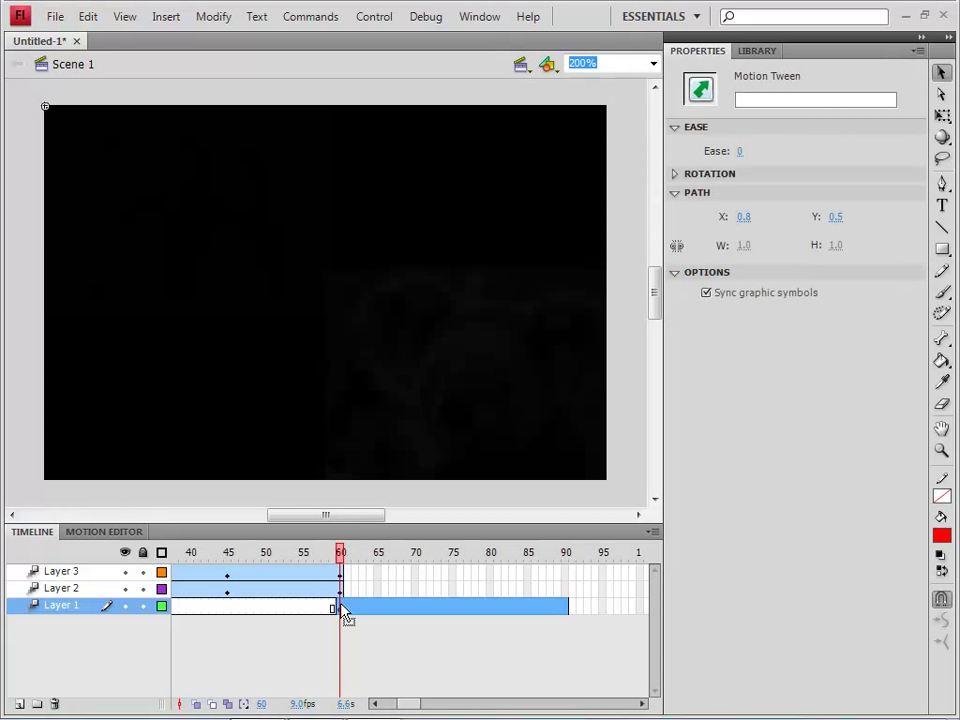
Step: Undo Layer 1's motion tween, the frames added after frame 60 and the tulip picture's shrinking
{"action": "left_click", "coordinate": [87, 17]}
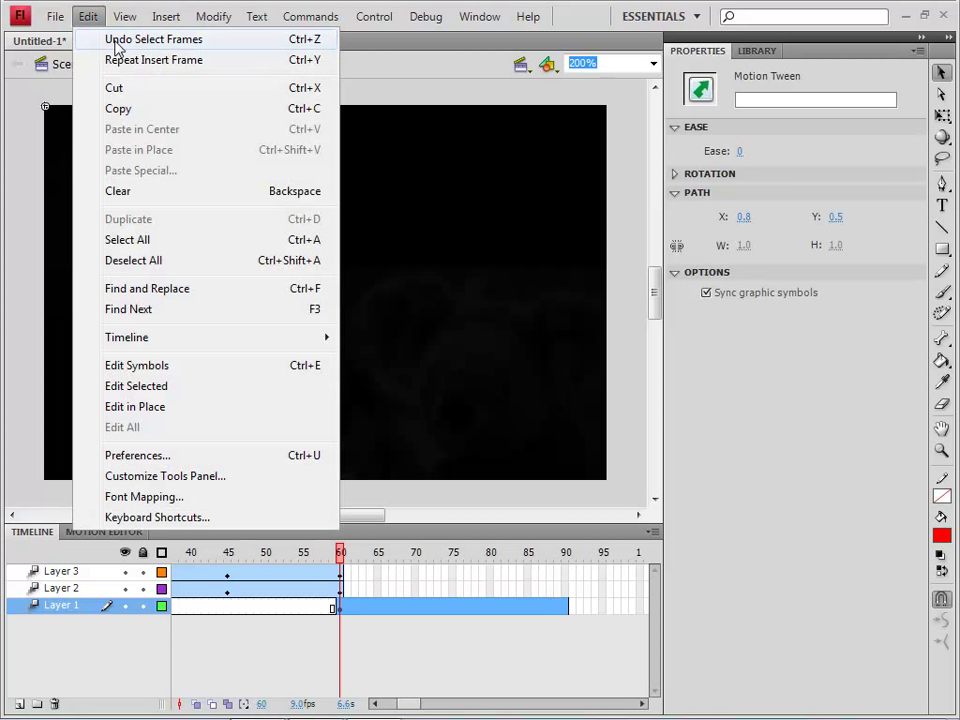
{"action": "left_click", "coordinate": [116, 42]}
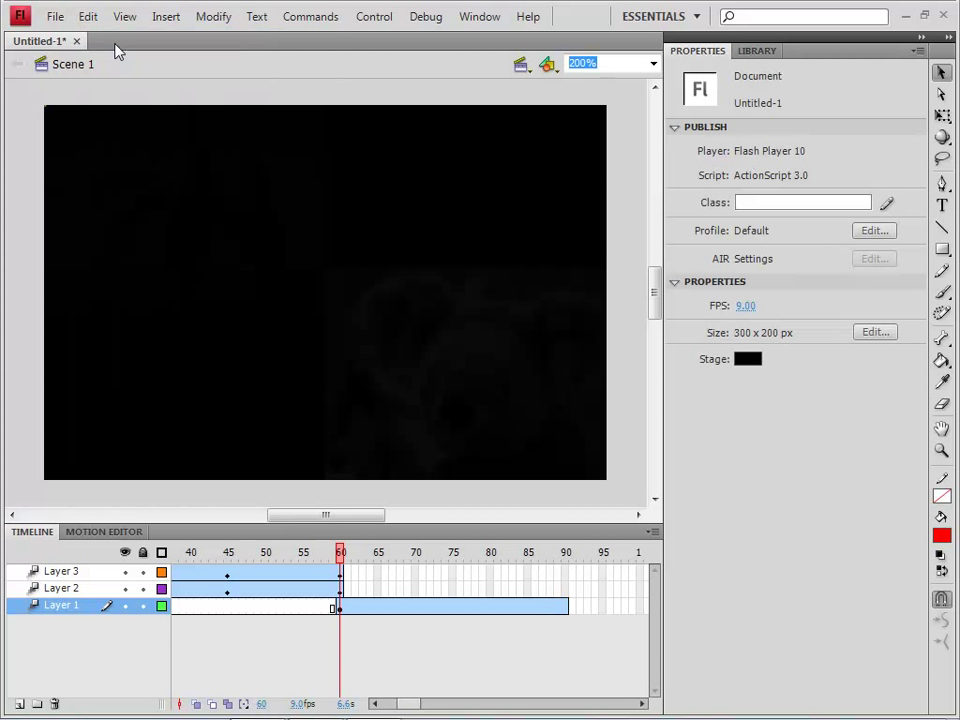
{"action": "key", "text": "ctrl+z"}
{"action": "key", "text": "ctrl+z"}
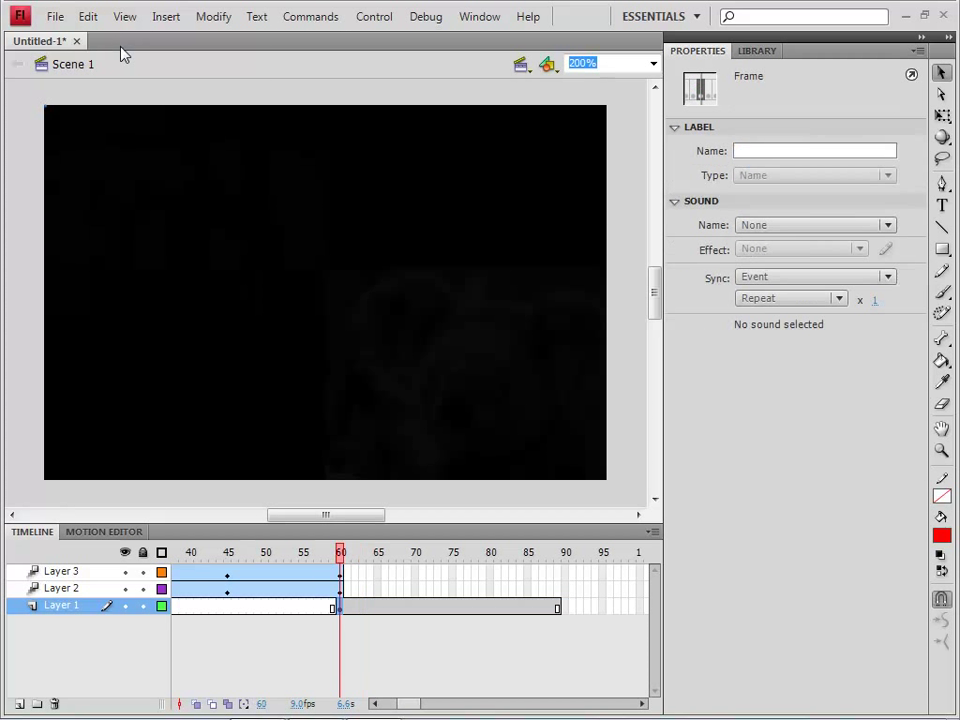
{"action": "key", "text": "ctrl+z"}
{"action": "key", "text": "ctrl+z"}
{"action": "key", "text": "ctrl+z"}
{"action": "key", "text": "ctrl+z"}
{"action": "key", "text": "ctrl+z"}
{"action": "key", "text": "ctrl+z"}
{"action": "key", "text": "ctrl+z"}
{"action": "key", "text": "ctrl+z"}
{"action": "key", "text": "ctrl+z"}
{"action": "key", "text": "ctrl+z"}
{"action": "key", "text": "ctrl+z"}
{"action": "key", "text": "ctrl+z"}
{"action": "key", "text": "ctrl+z"}
{"action": "key", "text": "ctrl+z"}
{"action": "key", "text": "ctrl+z"}
{"action": "key", "text": "ctrl+z"}
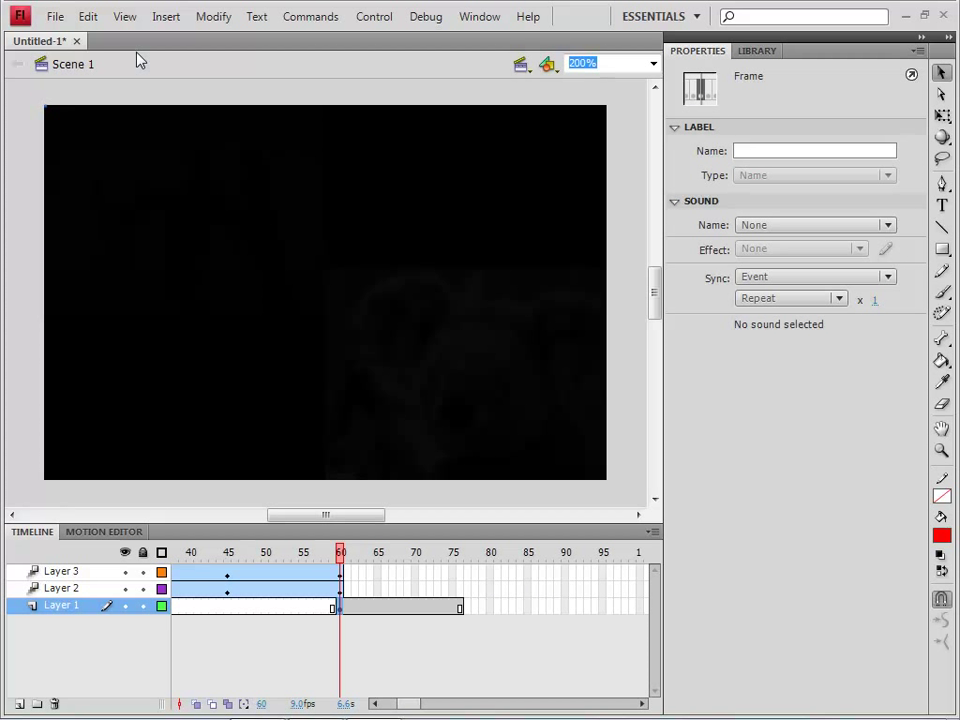
{"action": "key", "text": "ctrl+z"}
{"action": "key", "text": "ctrl+z"}
{"action": "key", "text": "ctrl+z"}
{"action": "key", "text": "ctrl+z"}
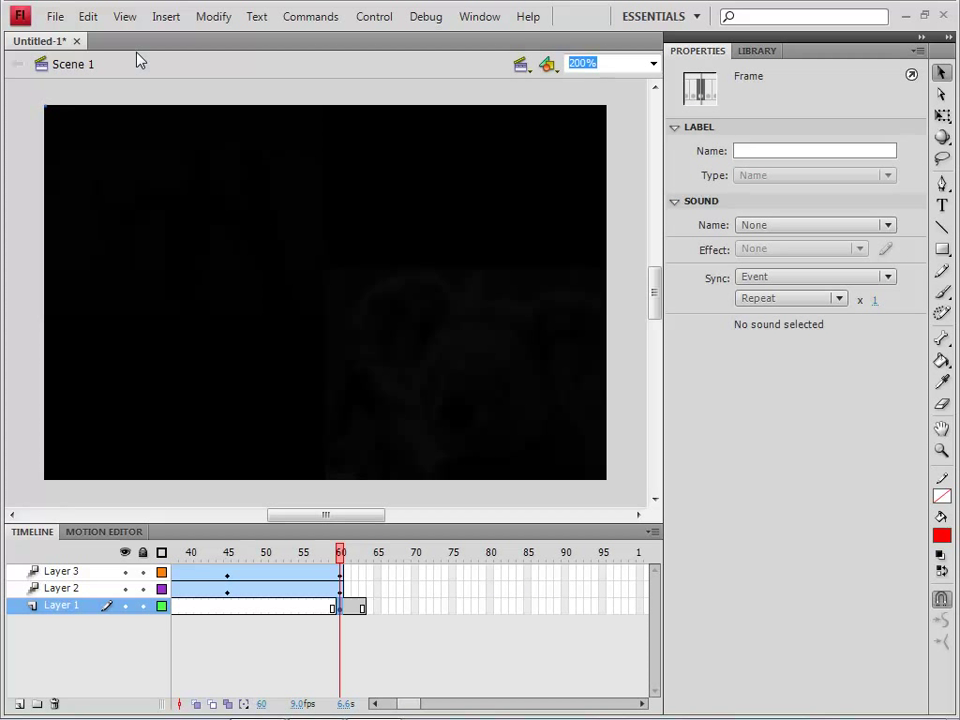
{"action": "key", "text": "ctrl+z"}
{"action": "key", "text": "ctrl+z"}
{"action": "key", "text": "ctrl+z"}
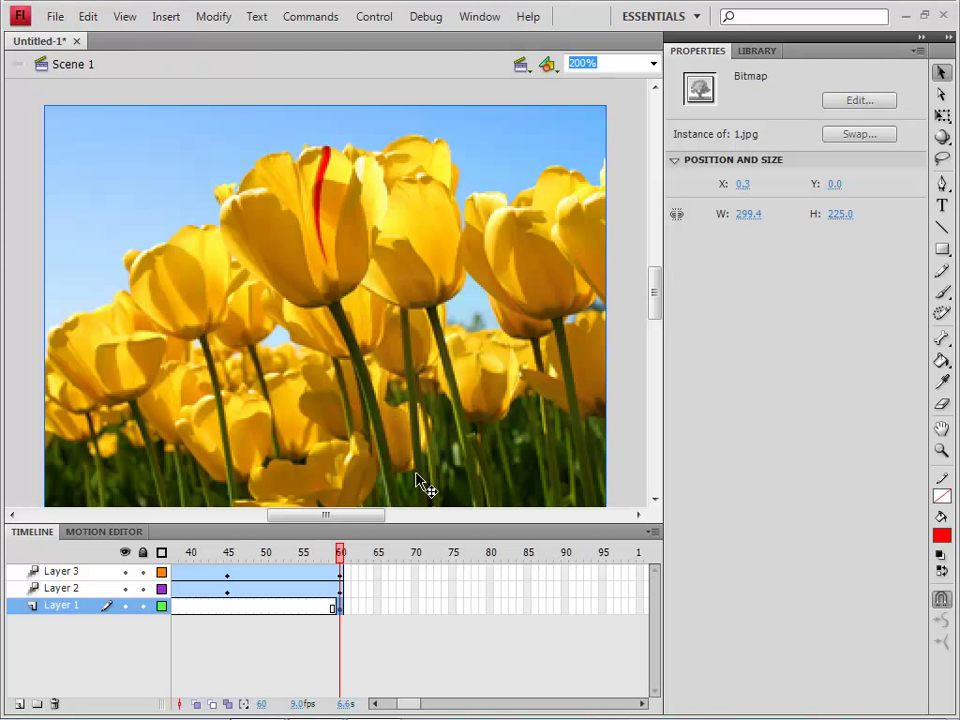
Step: Extend the tulip picture's frames on Layer 1 from frame 60 to frame 90
{"action": "left_click", "coordinate": [338, 607]}
{"action": "key", "text": "F5"}
{"action": "key", "text": "F5"}
{"action": "key", "text": "F5"}
{"action": "key", "text": "F5"}
{"action": "key", "text": "F5"}
{"action": "key", "text": "F5"}
{"action": "key", "text": "F5"}
{"action": "key", "text": "F5"}
{"action": "key", "text": "F5"}
{"action": "key", "text": "F5"}
{"action": "key", "text": "F5"}
{"action": "key", "text": "F5"}
{"action": "key", "text": "F5"}
{"action": "key", "text": "F5"}
{"action": "key", "text": "F5"}
{"action": "key", "text": "F5"}
{"action": "key", "text": "F5"}
{"action": "key", "text": "F5"}
{"action": "key", "text": "F5"}
{"action": "key", "text": "F5"}
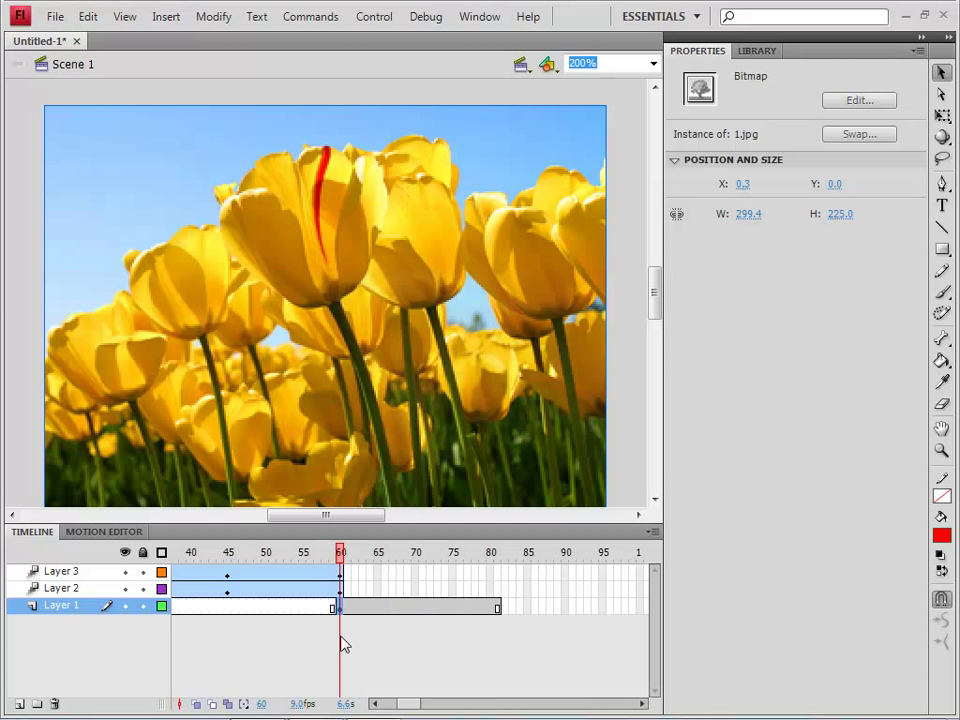
{"action": "left_click", "coordinate": [566, 563]}
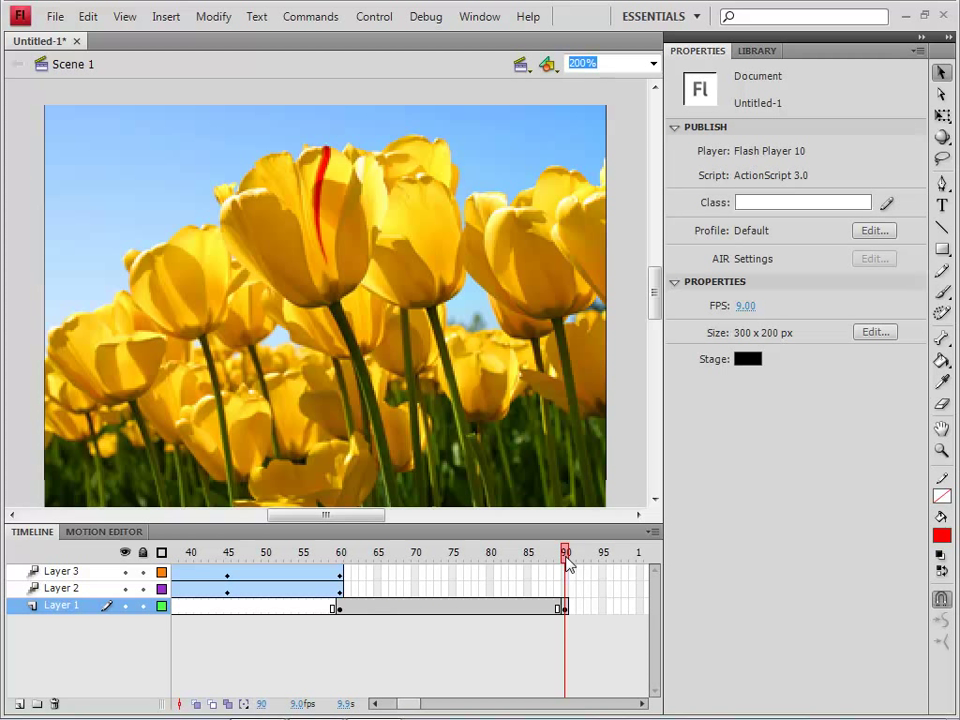
Step: Create a motion tween from Layer 1's frame 60, converting the picture to a symbol, and add a keyframe at frame 90
{"action": "right_click", "coordinate": [339, 608]}
{"action": "left_click", "coordinate": [413, 119]}
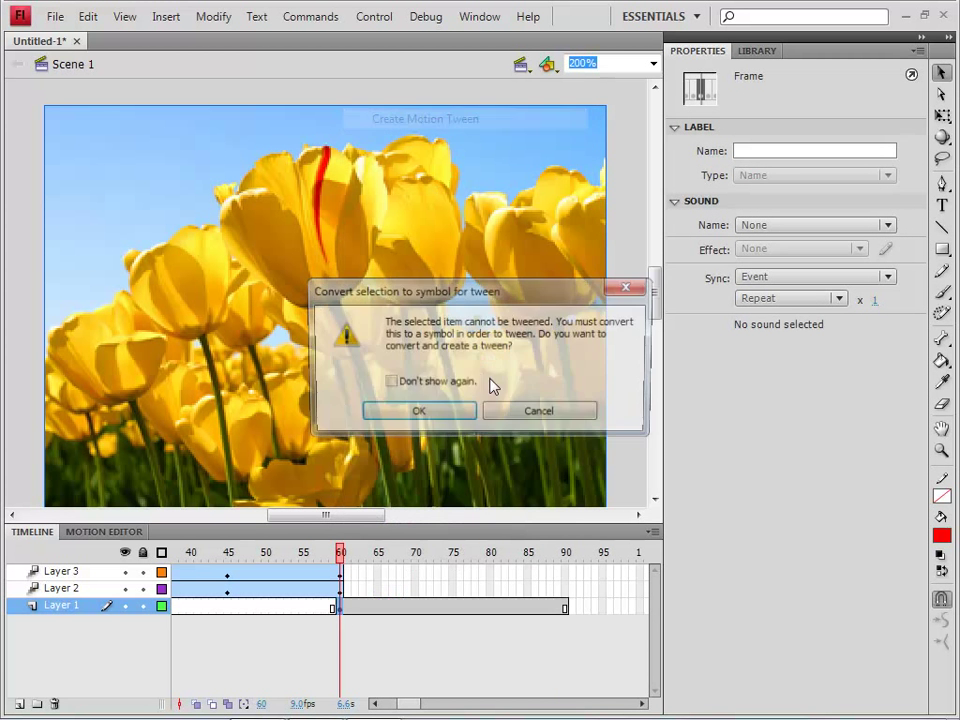
{"action": "key", "text": "Return"}
{"action": "left_click", "coordinate": [566, 554]}
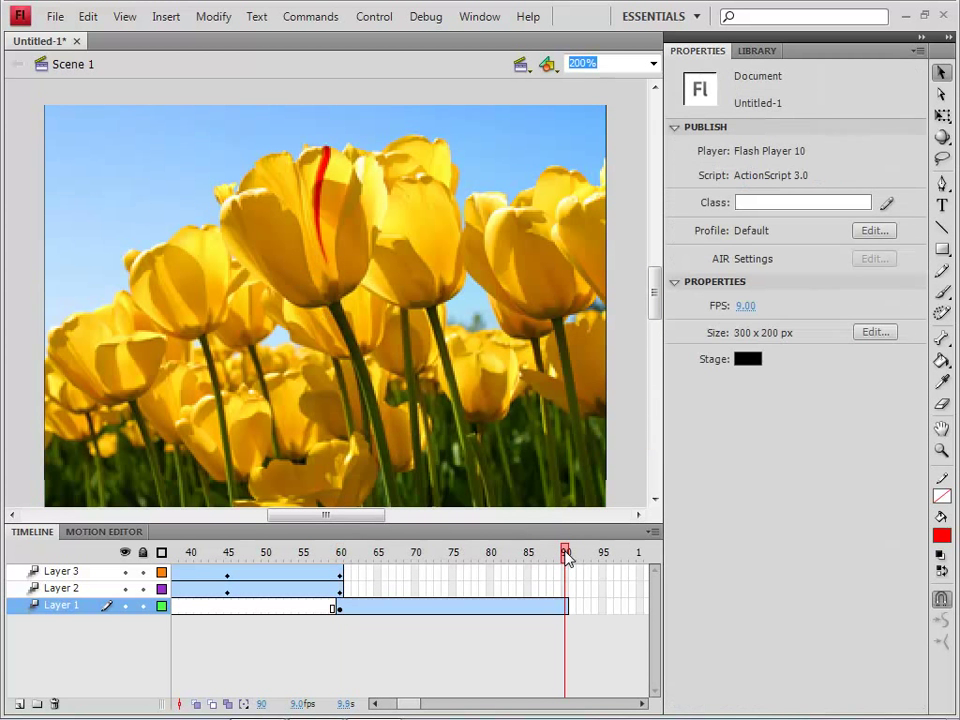
{"action": "left_click", "coordinate": [561, 608]}
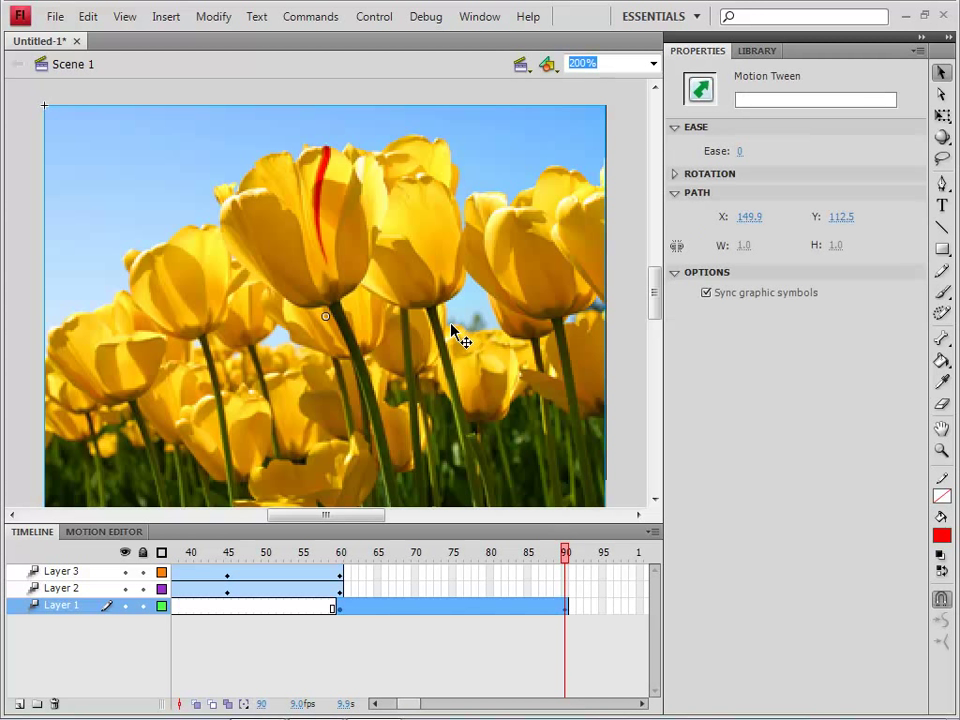
Step: Shrink the tulip picture at frame 60 around its centre to about 5.3 x 4 px with Free Transform
{"action": "left_click_drag", "start_coordinate": [566, 553], "coordinate": [343, 572]}
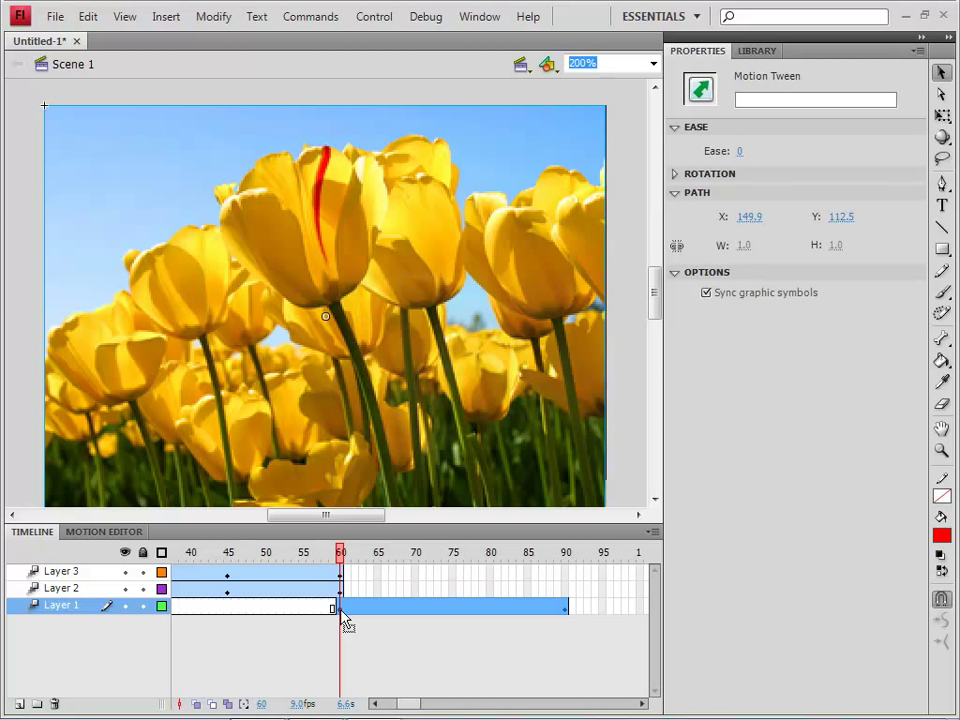
{"action": "left_click", "coordinate": [340, 380]}
{"action": "left_click", "coordinate": [268, 369]}
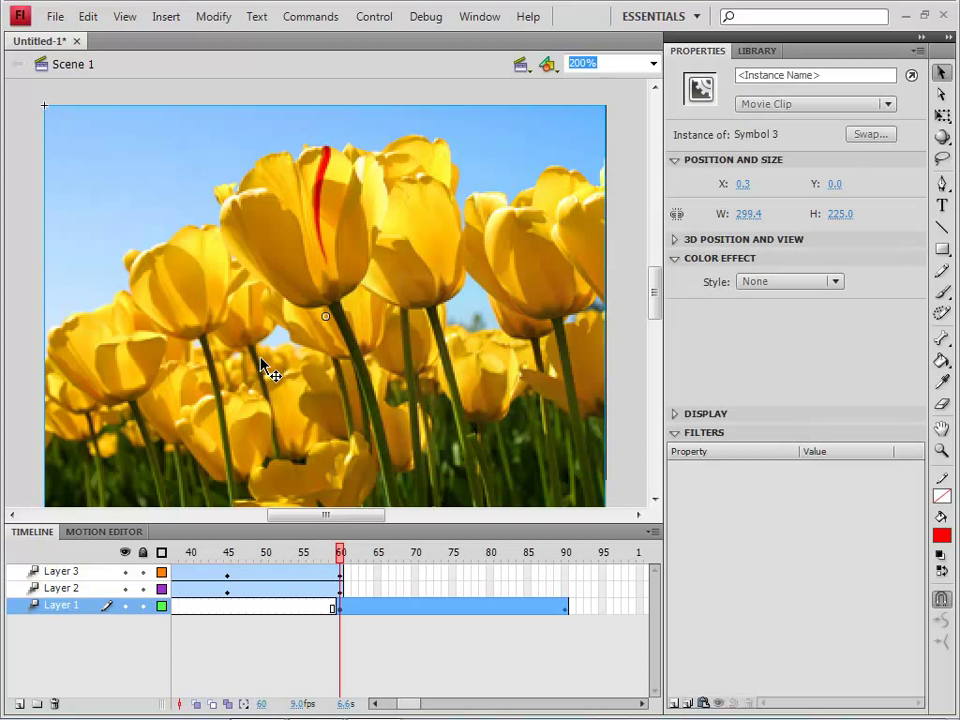
{"action": "right_click", "coordinate": [388, 124]}
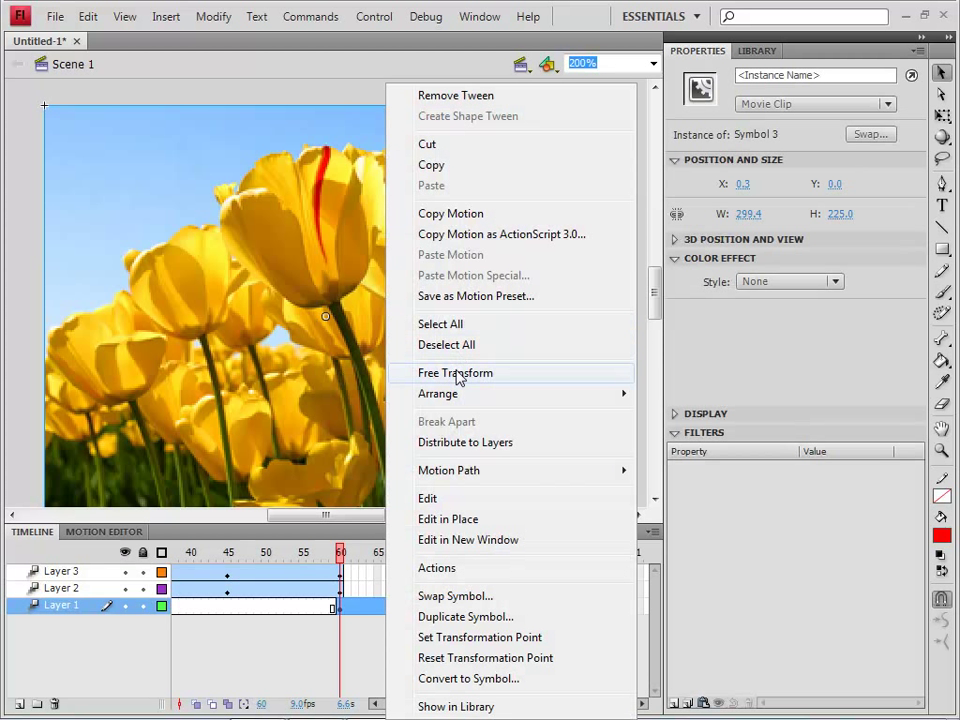
{"action": "left_click", "coordinate": [750, 213]}
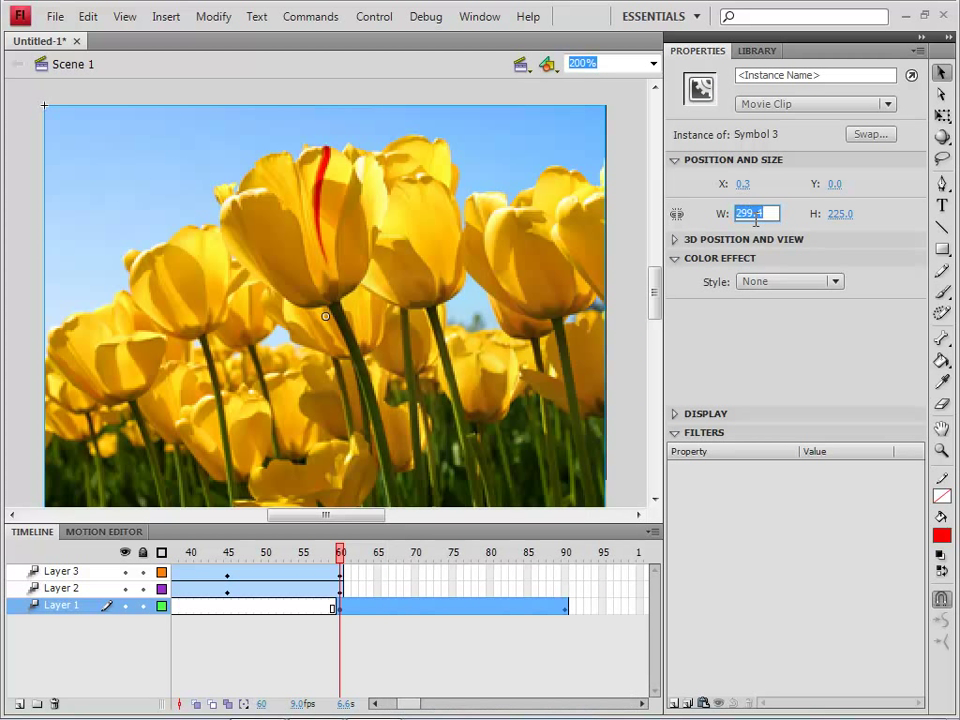
{"action": "right_click", "coordinate": [349, 167]}
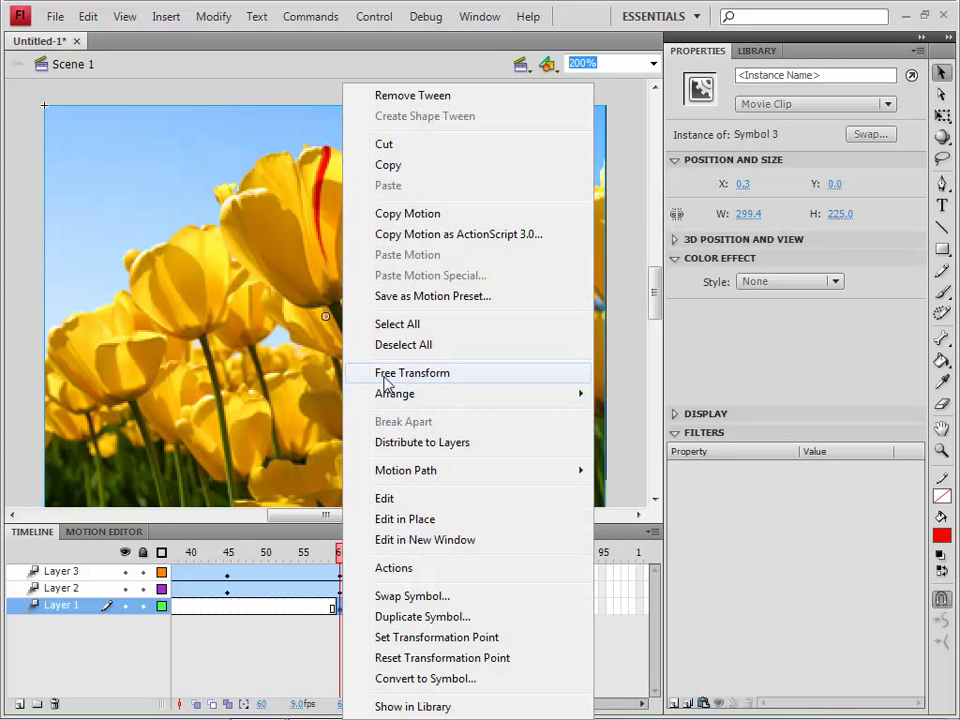
{"action": "left_click", "coordinate": [385, 375]}
{"action": "left_click_drag", "start_coordinate": [605, 103], "coordinate": [342, 310]}
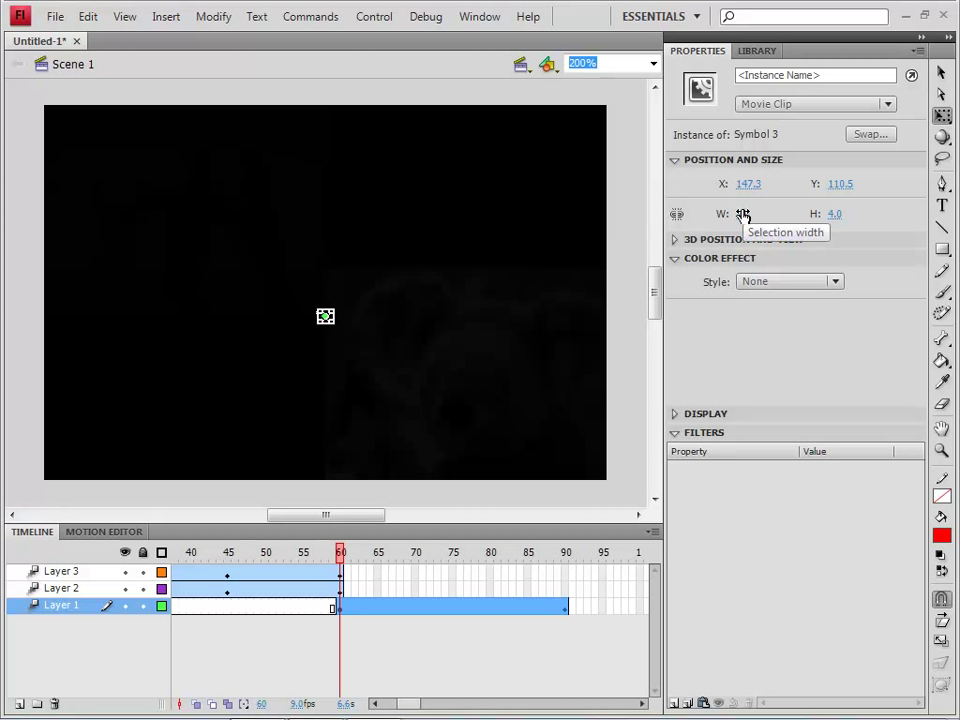
{"action": "left_click_drag", "start_coordinate": [738, 213], "coordinate": [740, 213]}
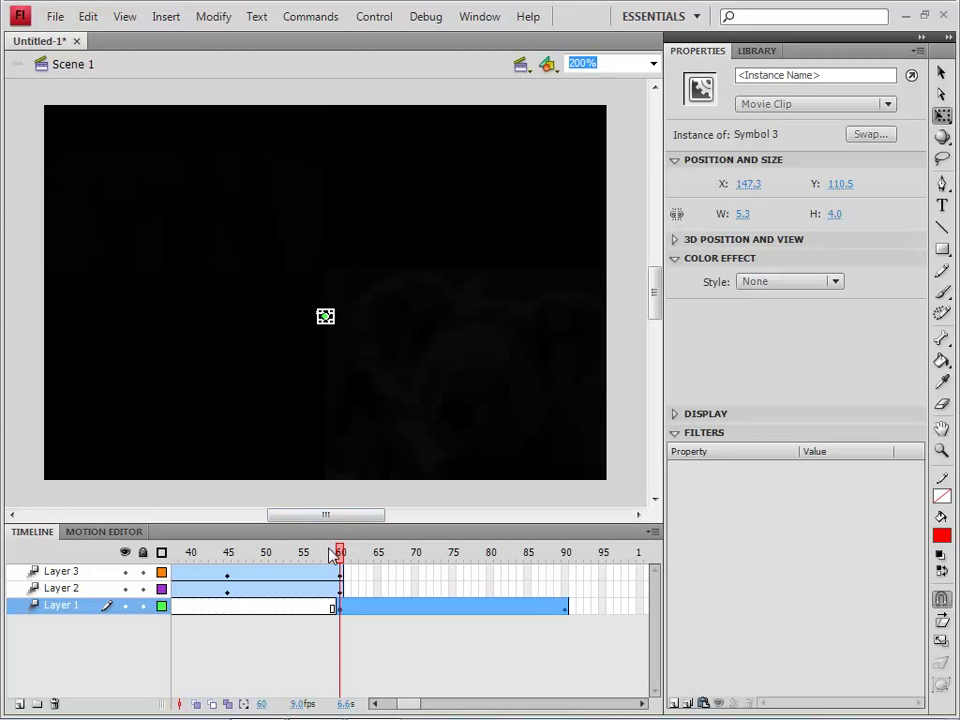
Step: Test the movie in the preview player, close it and scrub through the tulip tween to frame 85
{"action": "left_click_drag", "start_coordinate": [336, 552], "coordinate": [327, 557]}
{"action": "key", "text": "ctrl+Return"}
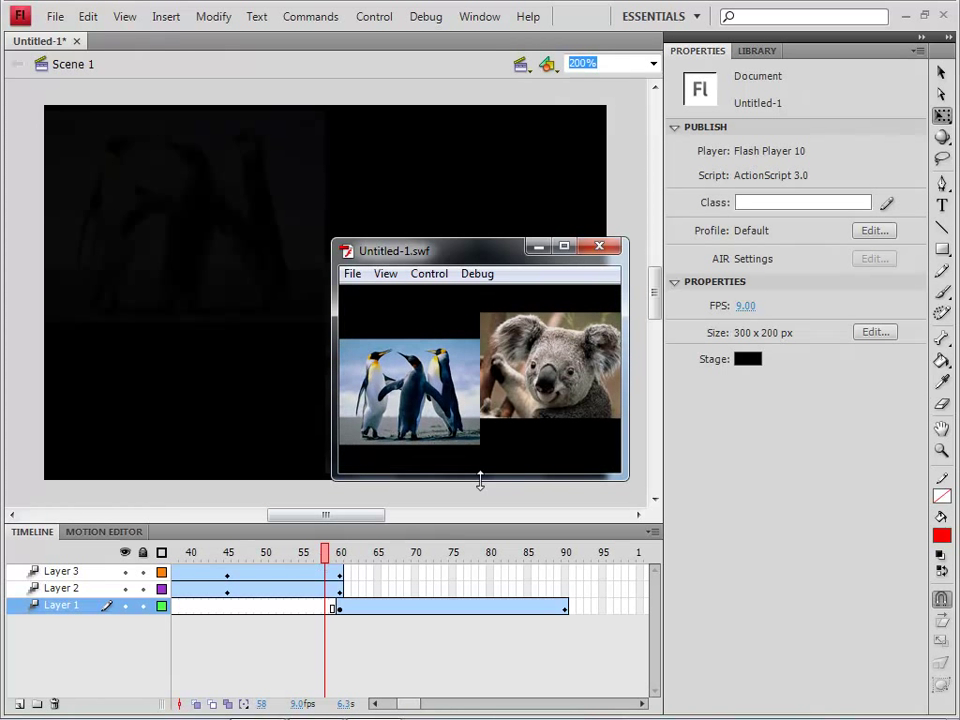
{"action": "left_click", "coordinate": [598, 248]}
{"action": "left_click_drag", "start_coordinate": [498, 553], "coordinate": [532, 565]}
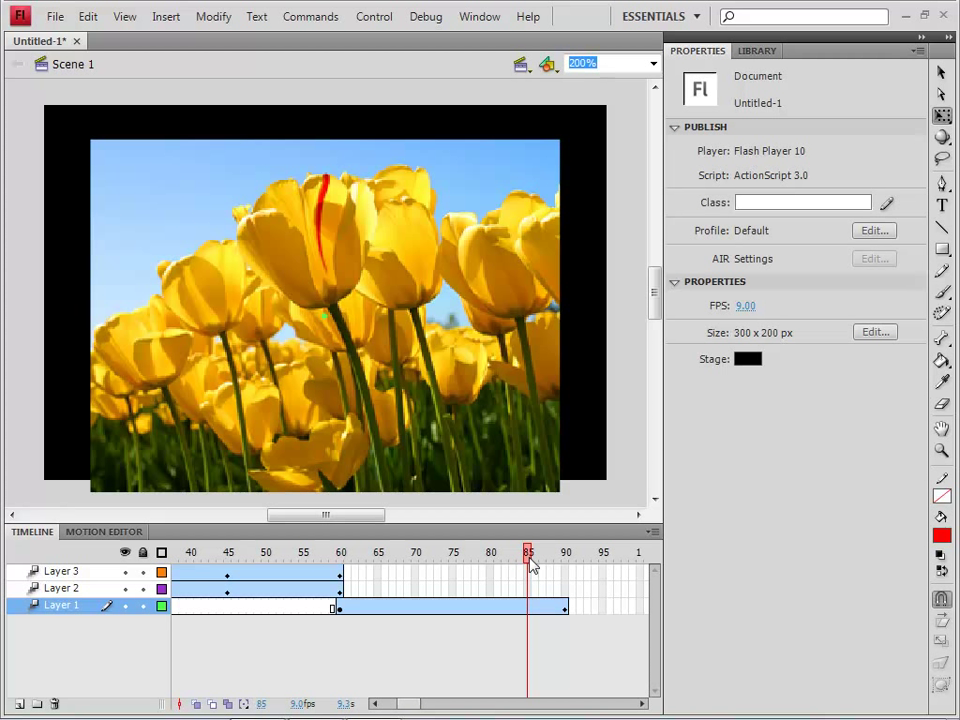
Step: Set the stage zoom to 100% and move the tulip picture at frame 90 straight up to about Y -14
{"action": "left_click", "coordinate": [564, 606]}
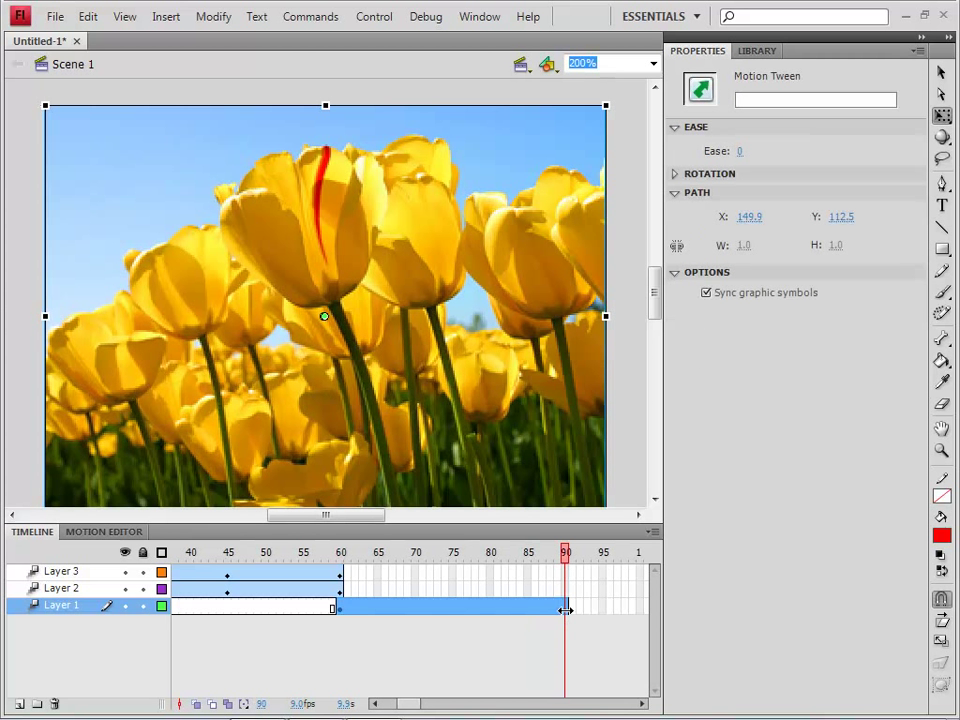
{"action": "left_click_drag", "start_coordinate": [565, 556], "coordinate": [524, 559]}
{"action": "left_click", "coordinate": [527, 562]}
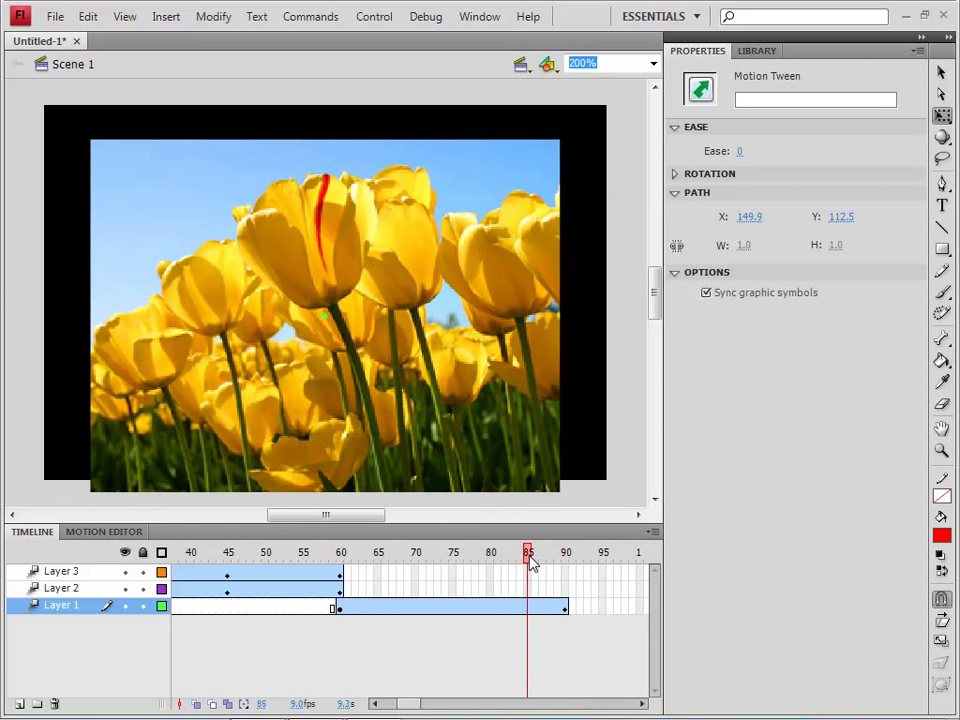
{"action": "left_click", "coordinate": [553, 497]}
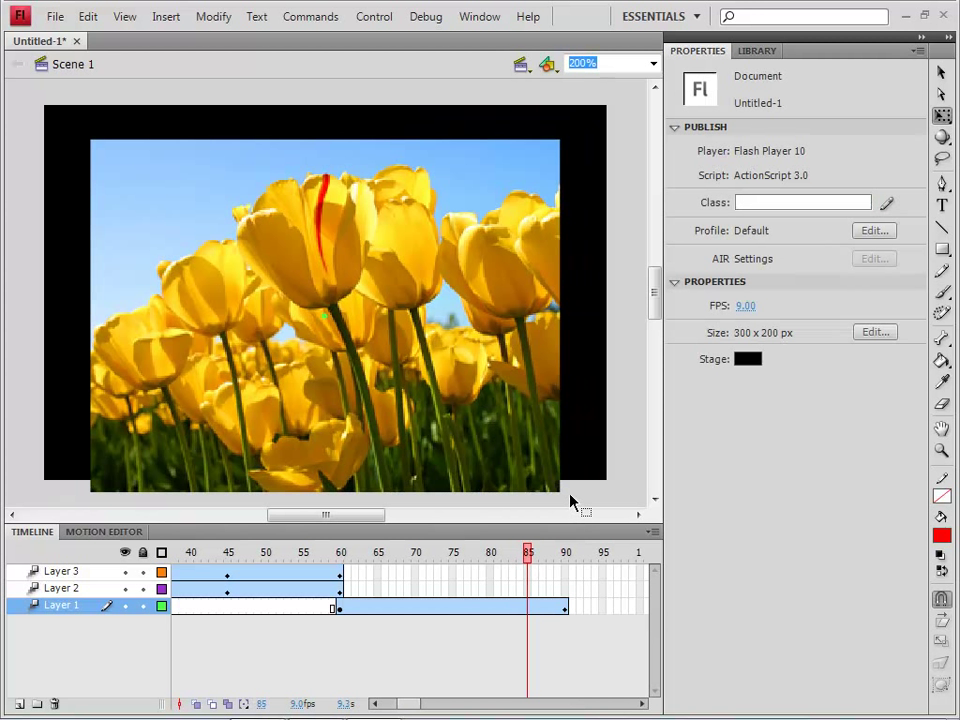
{"action": "left_click", "coordinate": [564, 606]}
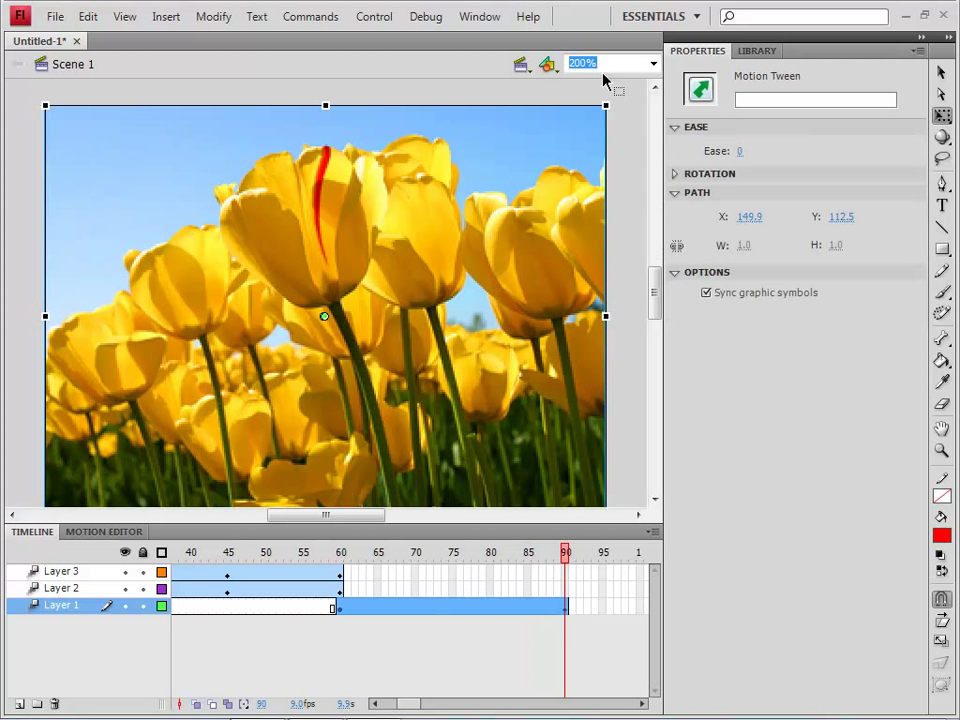
{"action": "left_click", "coordinate": [652, 63]}
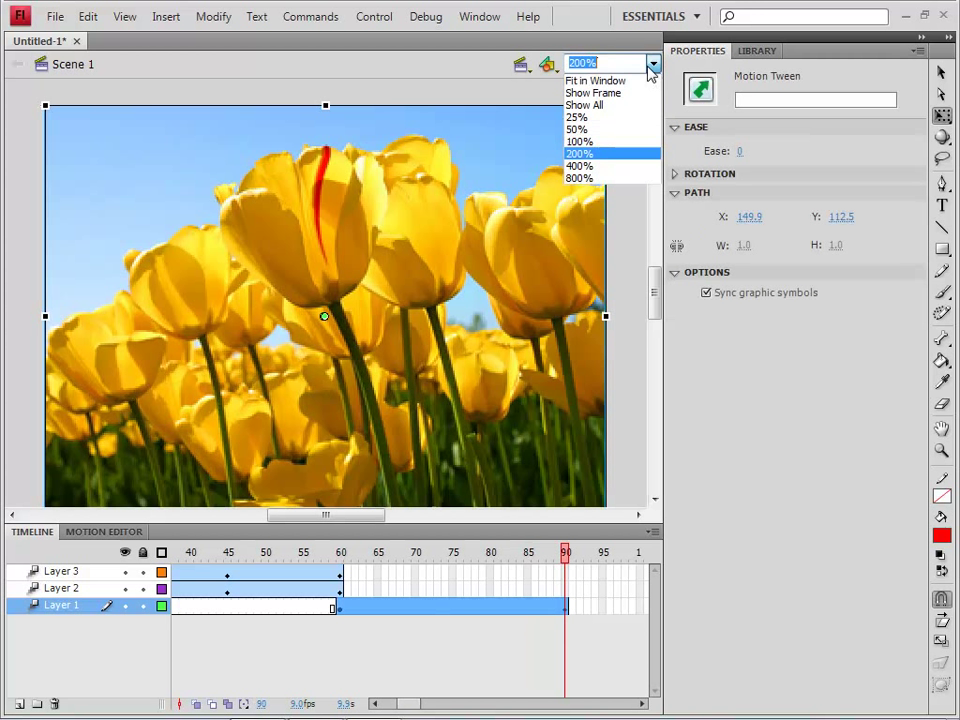
{"action": "left_click", "coordinate": [600, 139]}
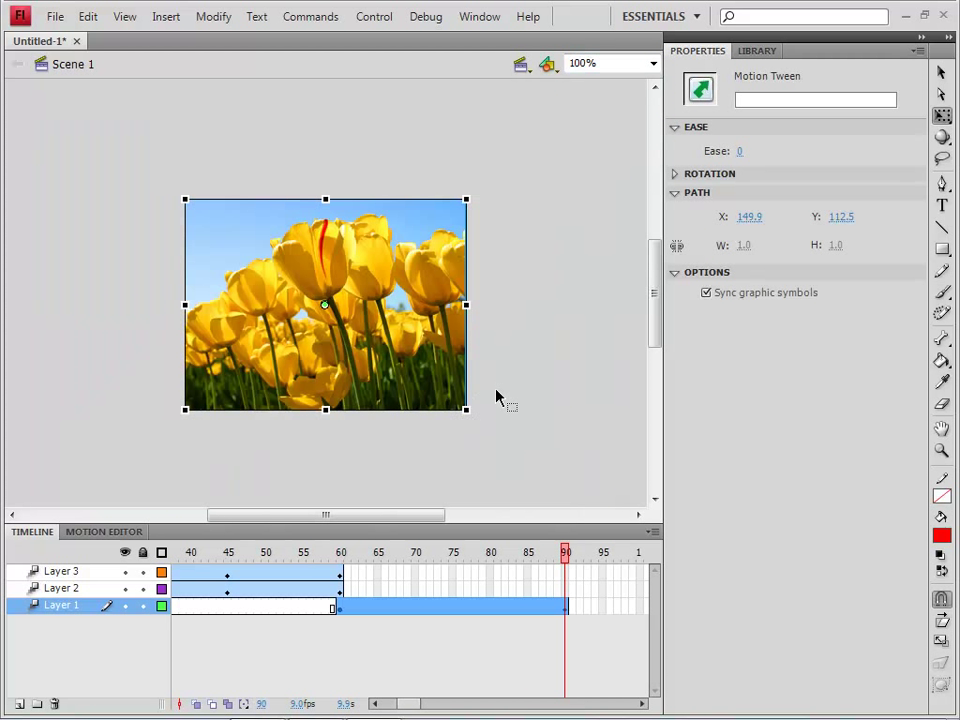
{"action": "left_click_drag", "start_coordinate": [394, 369], "coordinate": [393, 342]}
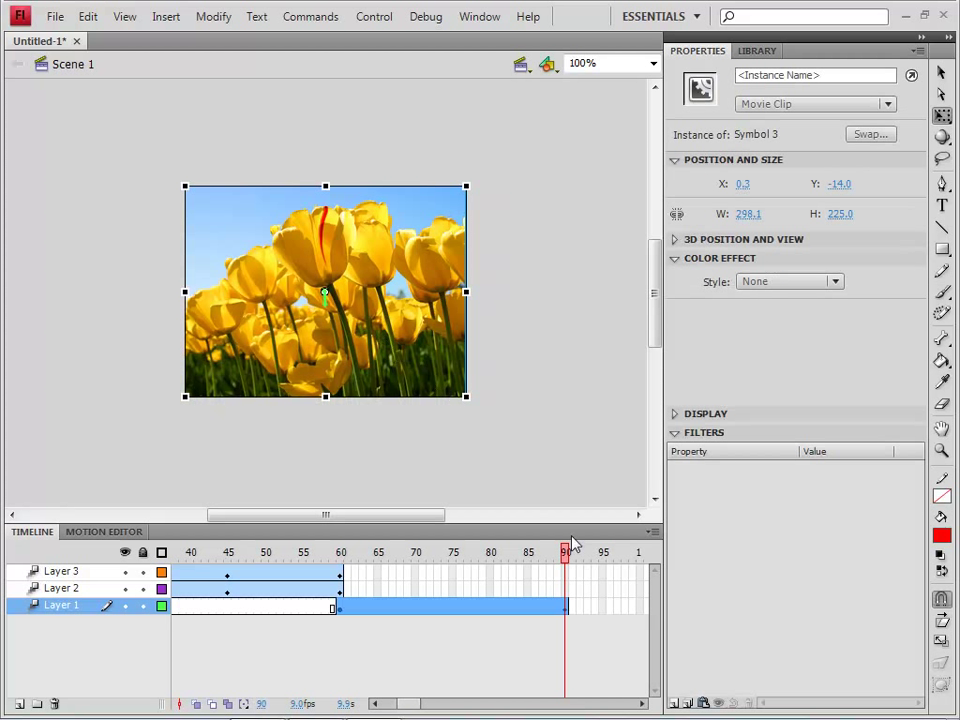
Step: Add a keyframe at frame 85 of Layer 1's tween and set the tulip picture's alpha to 0% at frame 90
{"action": "left_click_drag", "start_coordinate": [566, 558], "coordinate": [532, 585]}
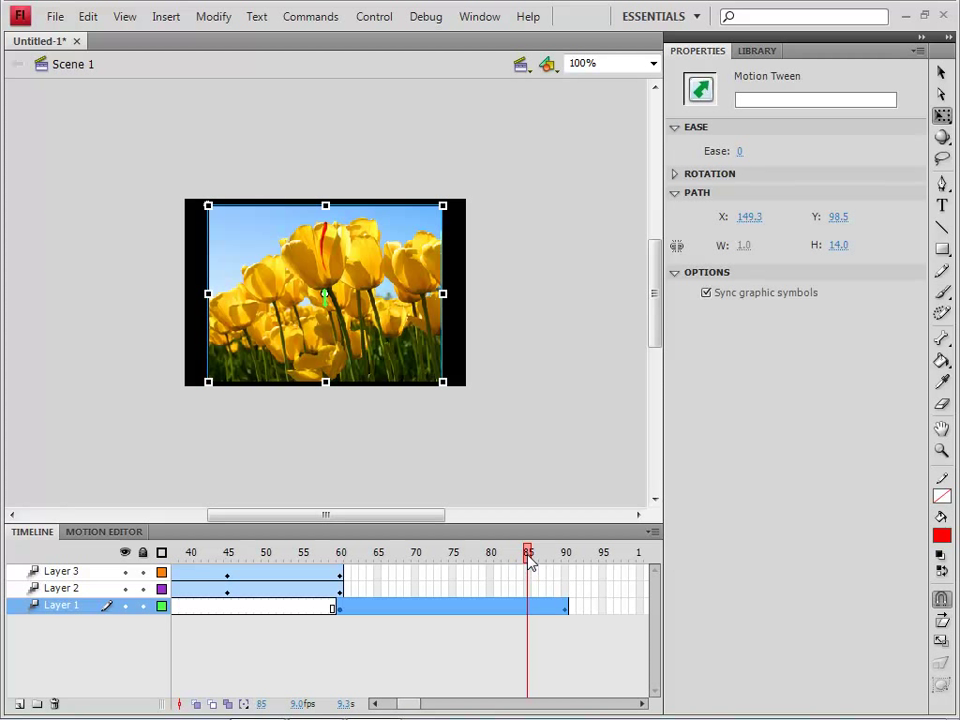
{"action": "left_click_drag", "start_coordinate": [530, 563], "coordinate": [570, 565]}
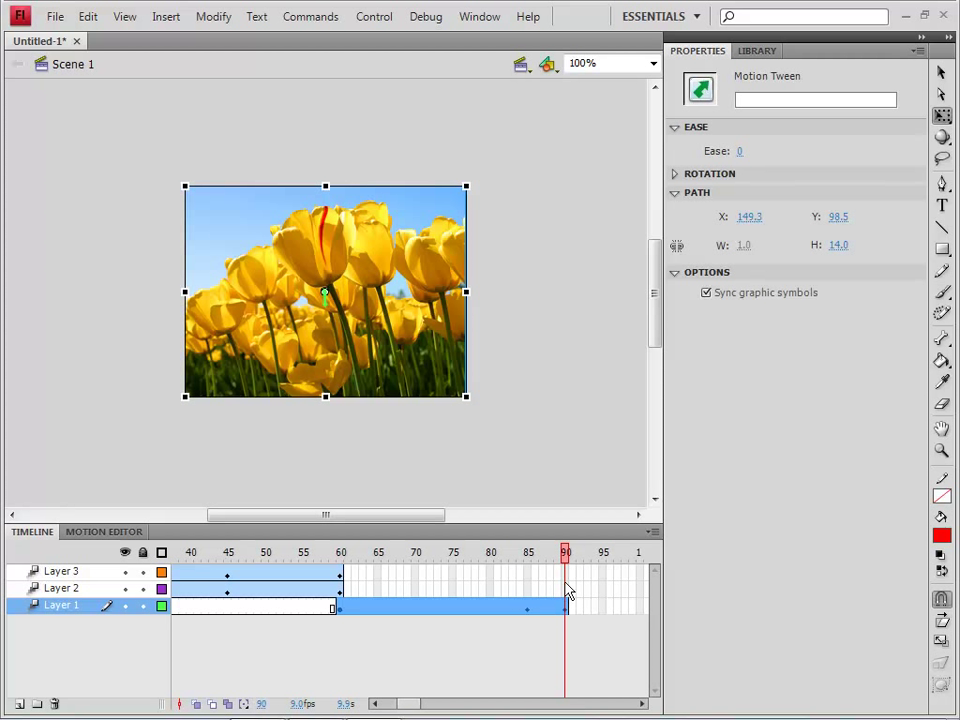
{"action": "left_click", "coordinate": [431, 332]}
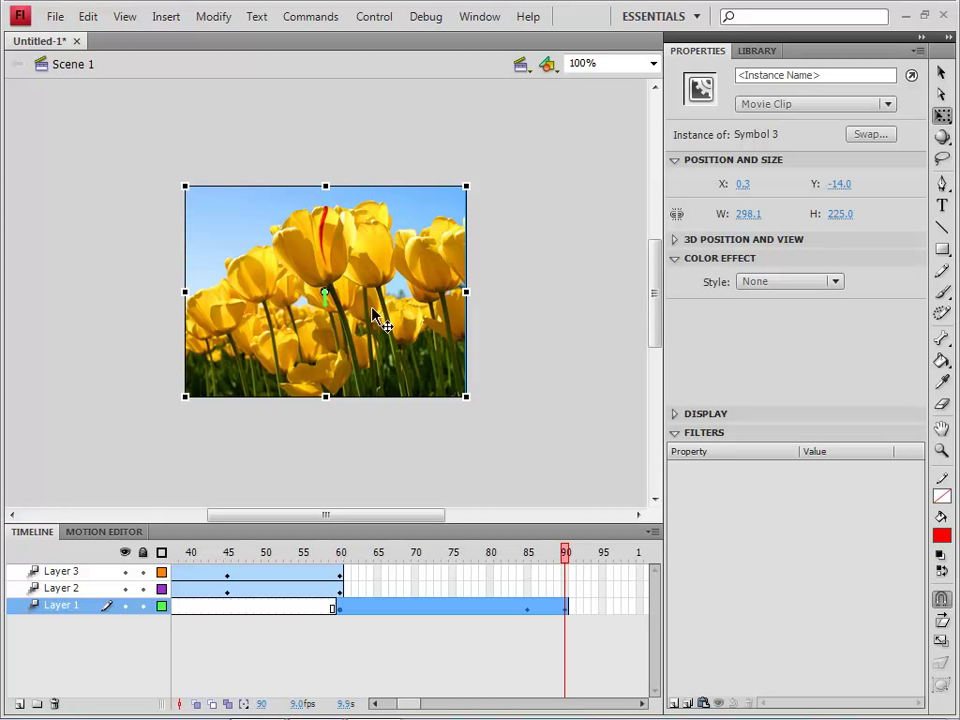
{"action": "left_click", "coordinate": [775, 283]}
{"action": "left_click", "coordinate": [772, 388]}
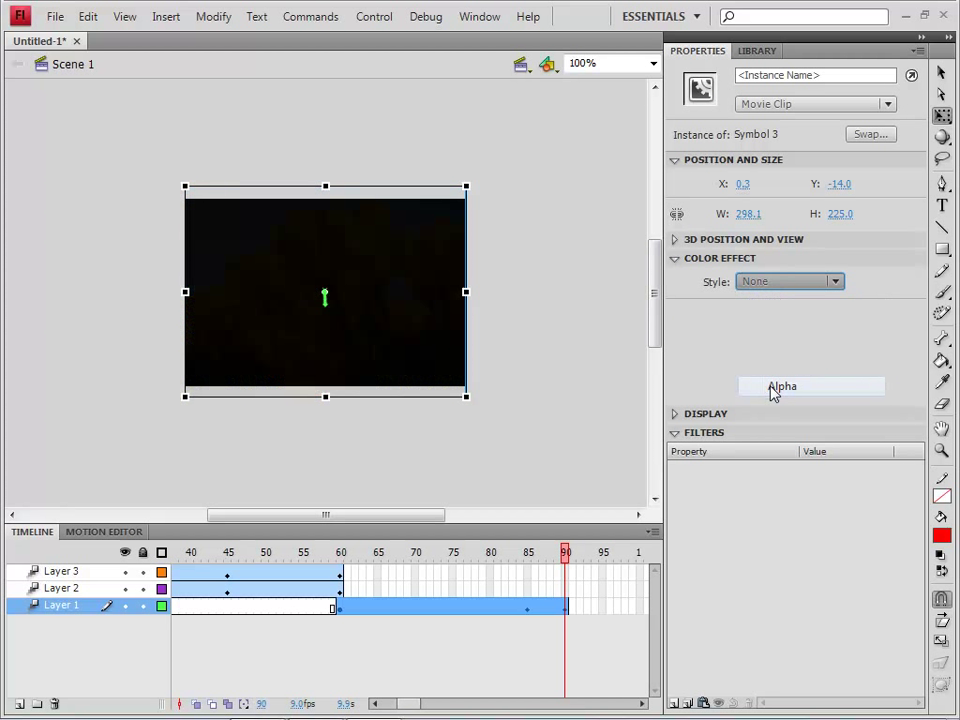
{"action": "left_click_drag", "start_coordinate": [744, 311], "coordinate": [722, 318]}
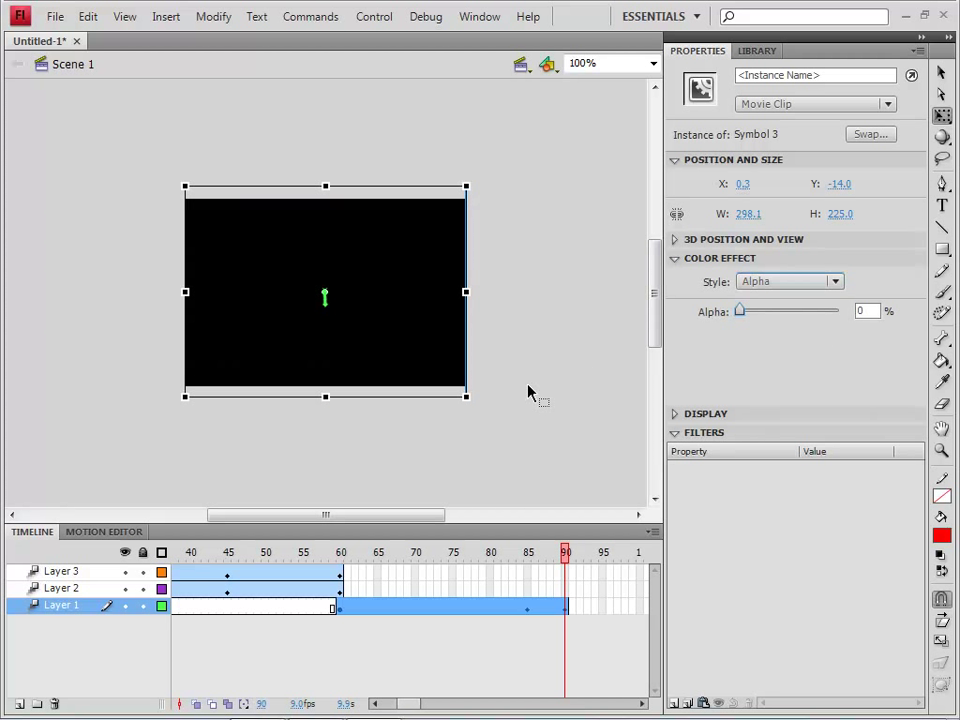
Step: Raise the tulip picture's alpha to 99% at frame 85
{"action": "left_click_drag", "start_coordinate": [567, 556], "coordinate": [527, 574]}
{"action": "left_click", "coordinate": [364, 300]}
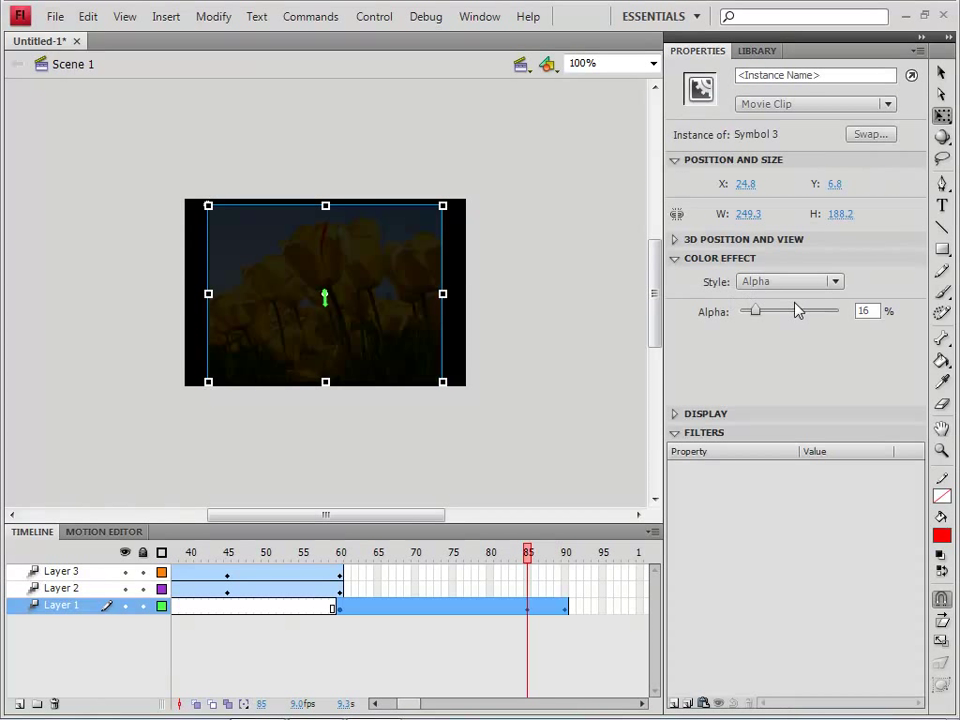
{"action": "left_click_drag", "start_coordinate": [801, 317], "coordinate": [885, 317]}
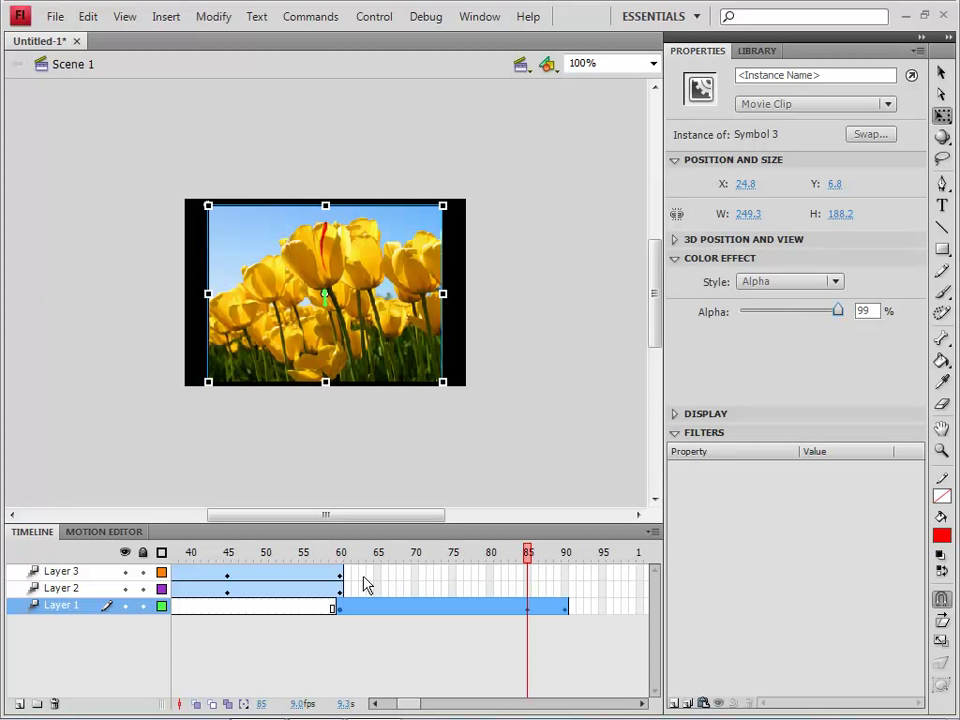
Step: At frame 60, set the zoom to 200%, hide Layers 2 and 3, and select the tiny tulip picture on Layer 1
{"action": "left_click", "coordinate": [340, 553]}
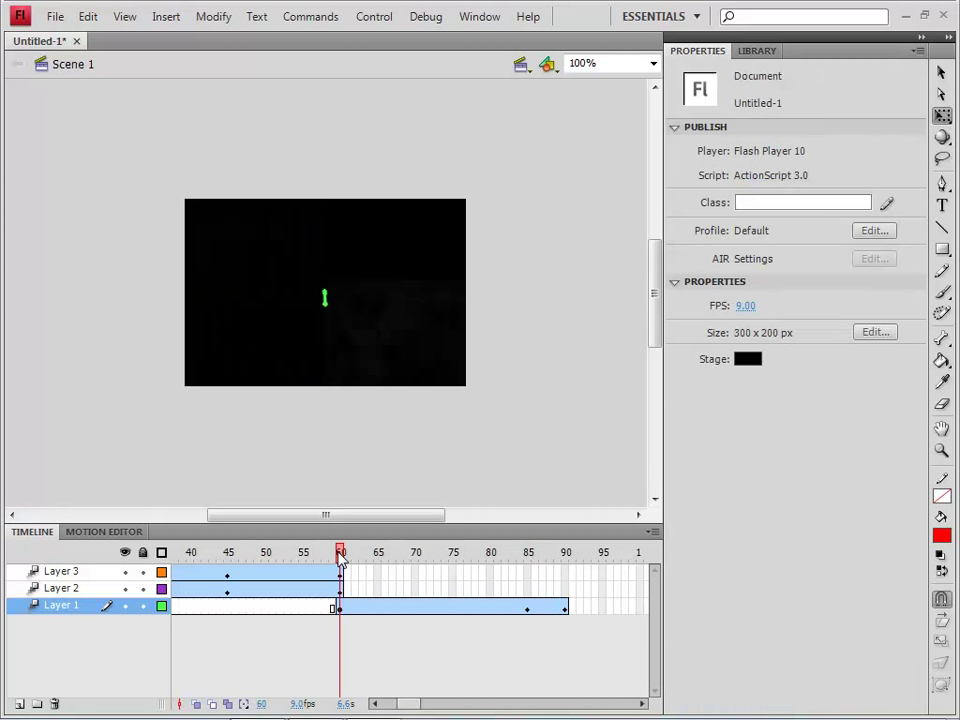
{"action": "left_click", "coordinate": [326, 307]}
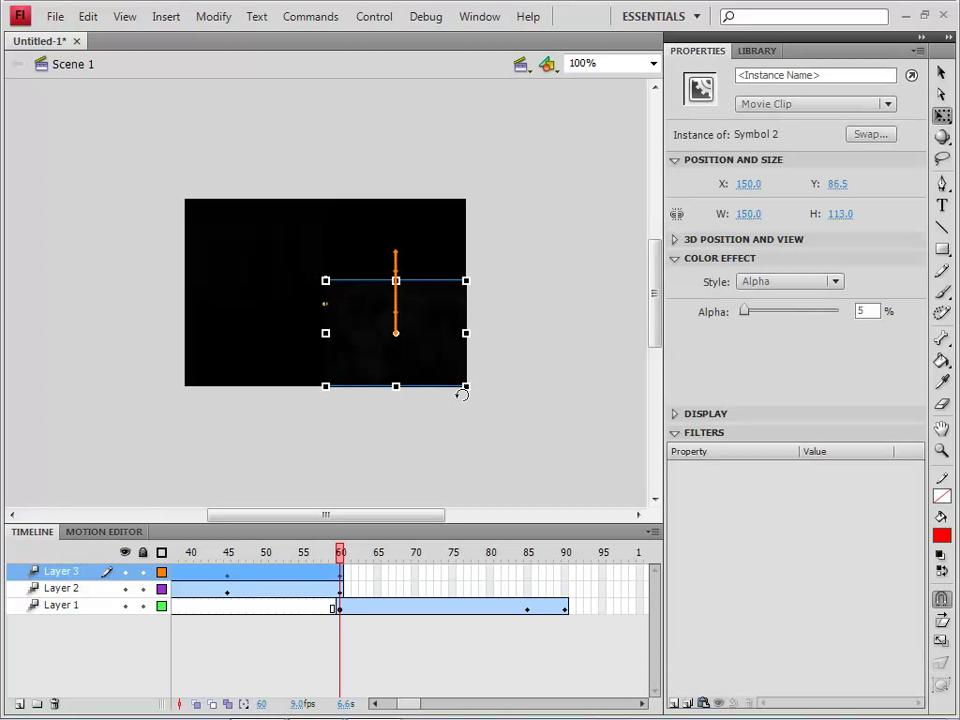
{"action": "left_click", "coordinate": [615, 67]}
{"action": "type", "text": "200"}
{"action": "key", "text": "Return"}
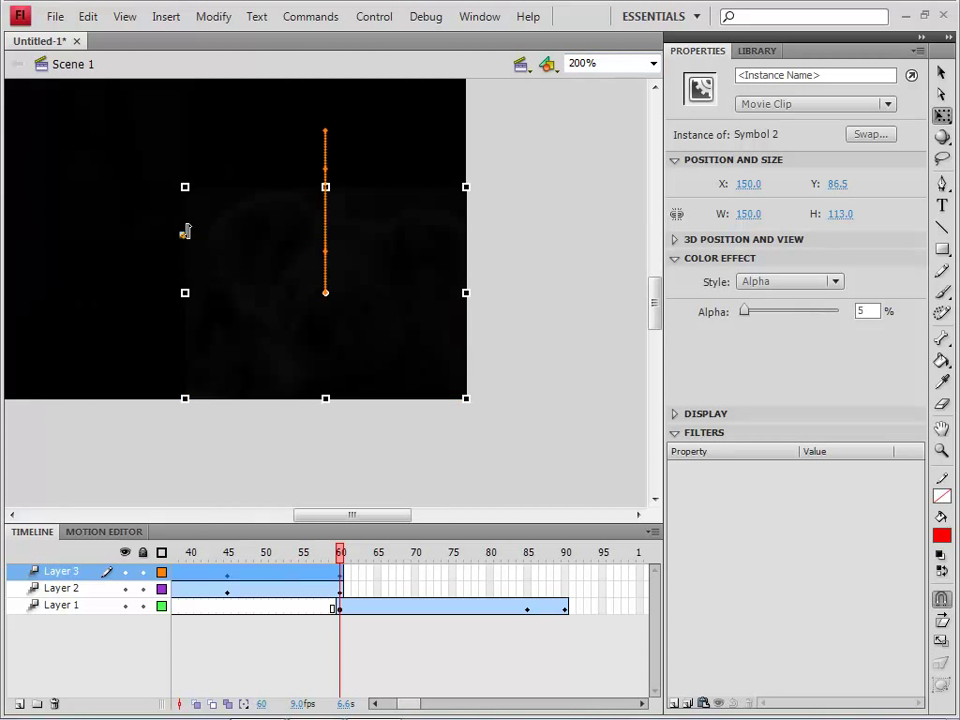
{"action": "left_click", "coordinate": [540, 242]}
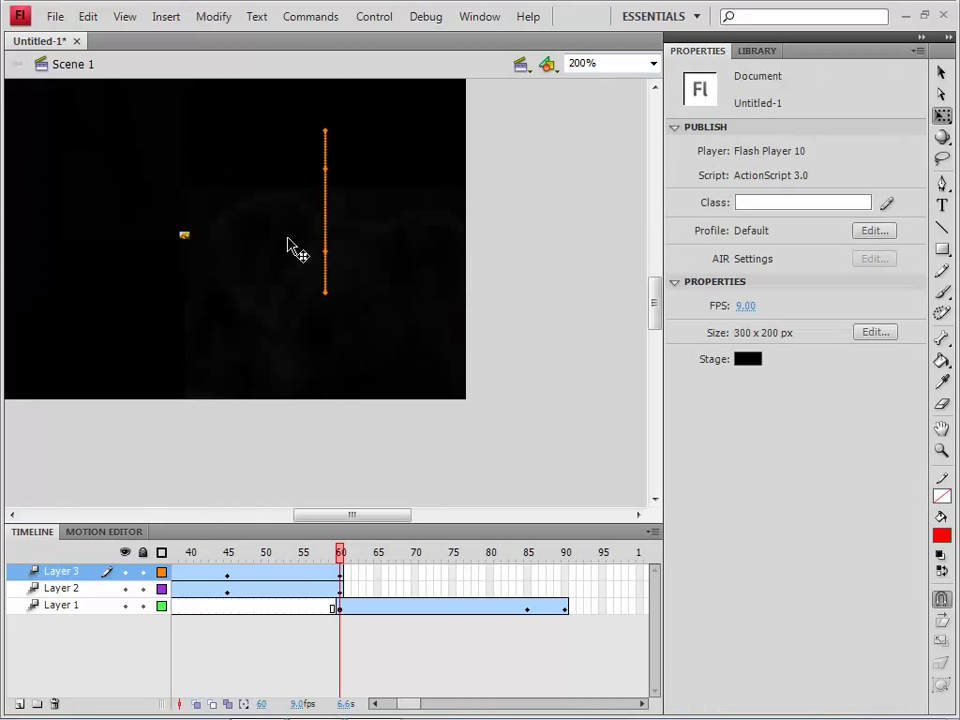
{"action": "left_click", "coordinate": [184, 237]}
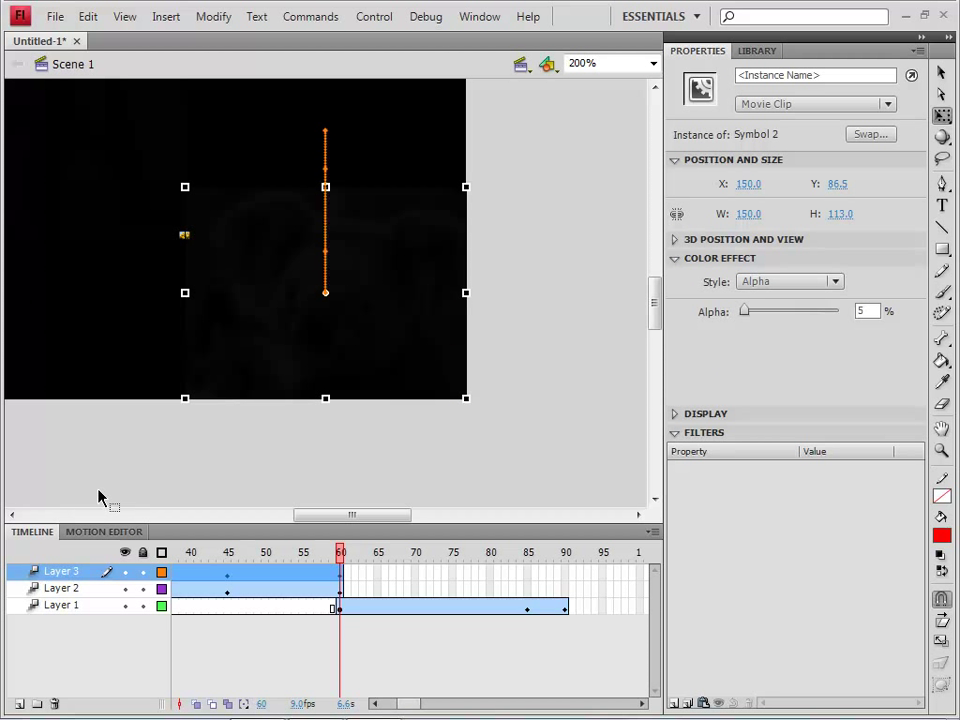
{"action": "left_click", "coordinate": [125, 588]}
{"action": "left_click", "coordinate": [125, 571]}
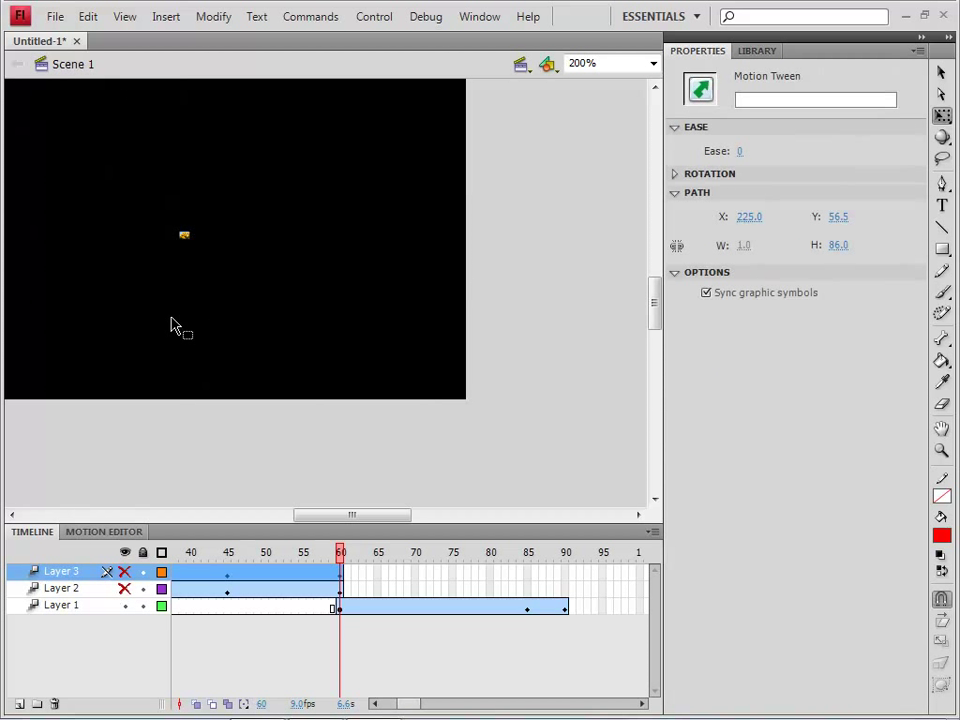
{"action": "left_click", "coordinate": [186, 238]}
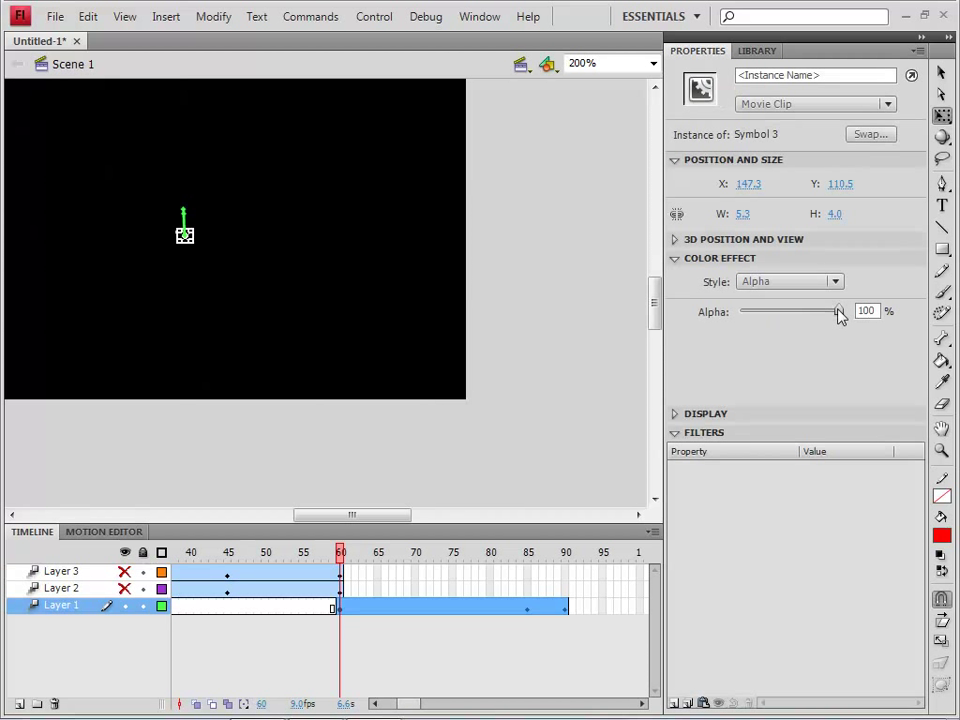
Step: Test the movie to review the slide, growth and fade sequence, then close the preview
{"action": "key", "text": "ctrl+Return"}
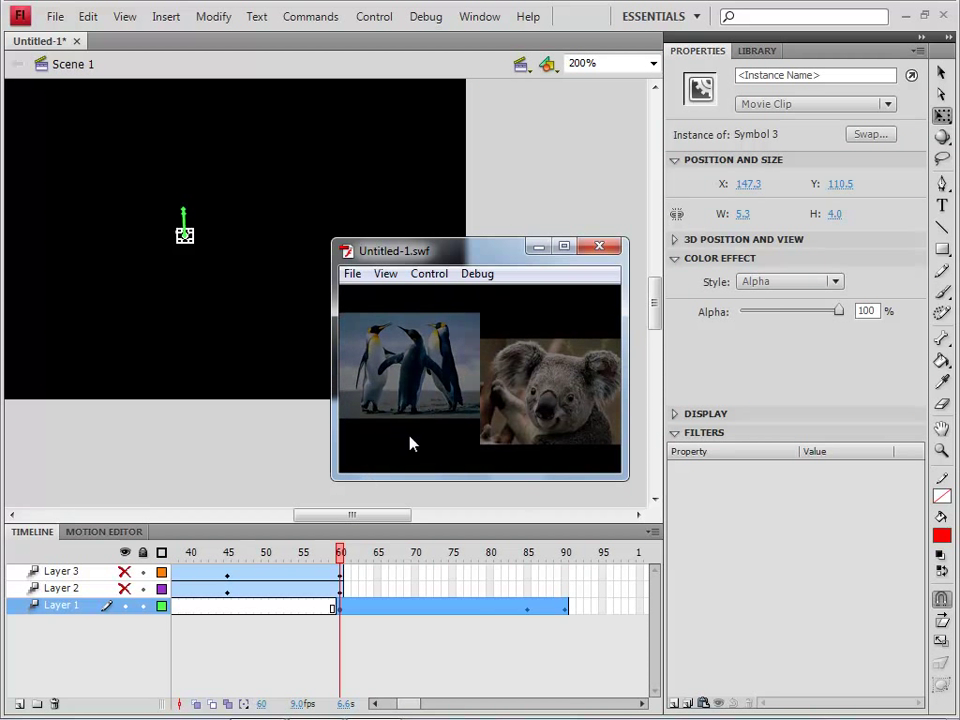
{"action": "left_click", "coordinate": [600, 247]}
{"action": "mouse_move", "coordinate": [516, 712]}
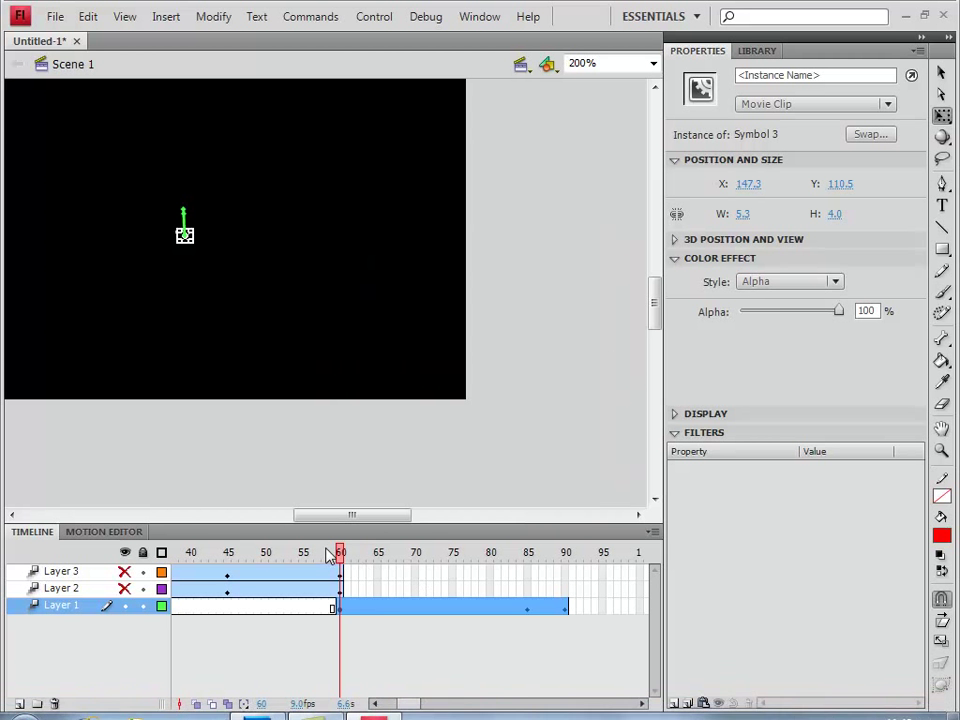
Step: Undo the tulip picture's alpha settings and the frame 85 keyframe, leaving only the enlarged picture's keyframe at frame 90
{"action": "left_click_drag", "start_coordinate": [349, 555], "coordinate": [529, 594]}
{"action": "left_click", "coordinate": [628, 64]}
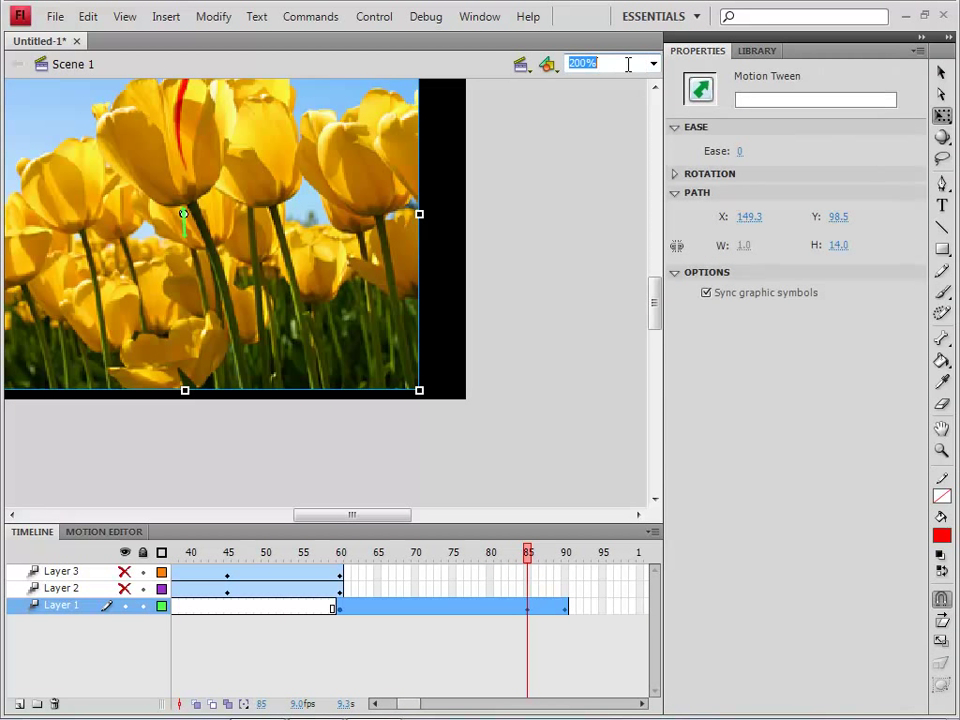
{"action": "left_click_drag", "start_coordinate": [654, 285], "coordinate": [654, 276]}
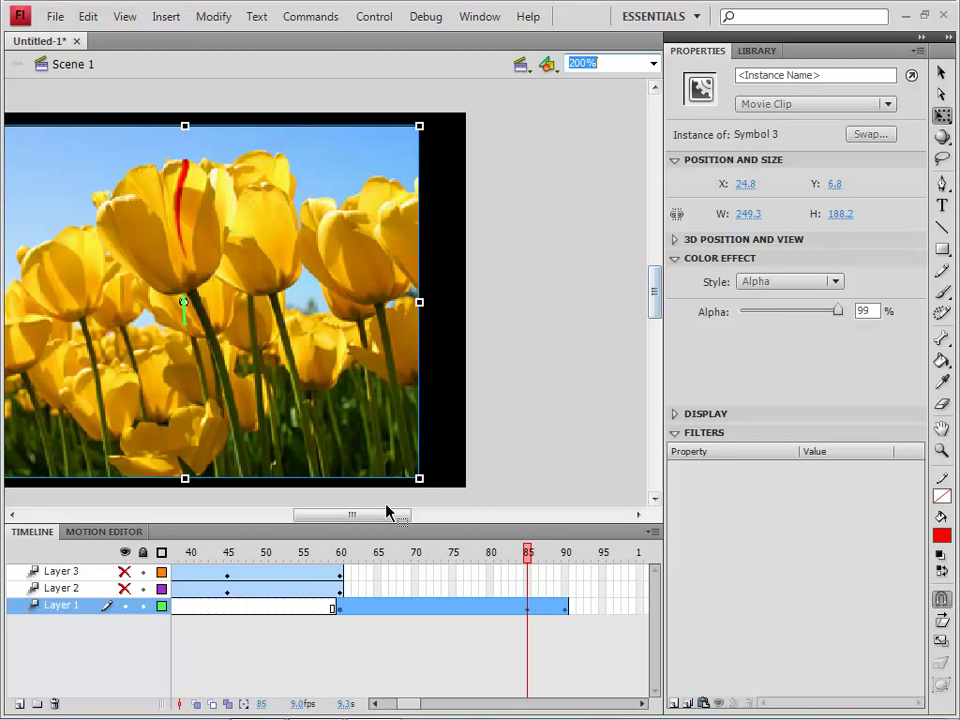
{"action": "left_click_drag", "start_coordinate": [388, 517], "coordinate": [364, 533]}
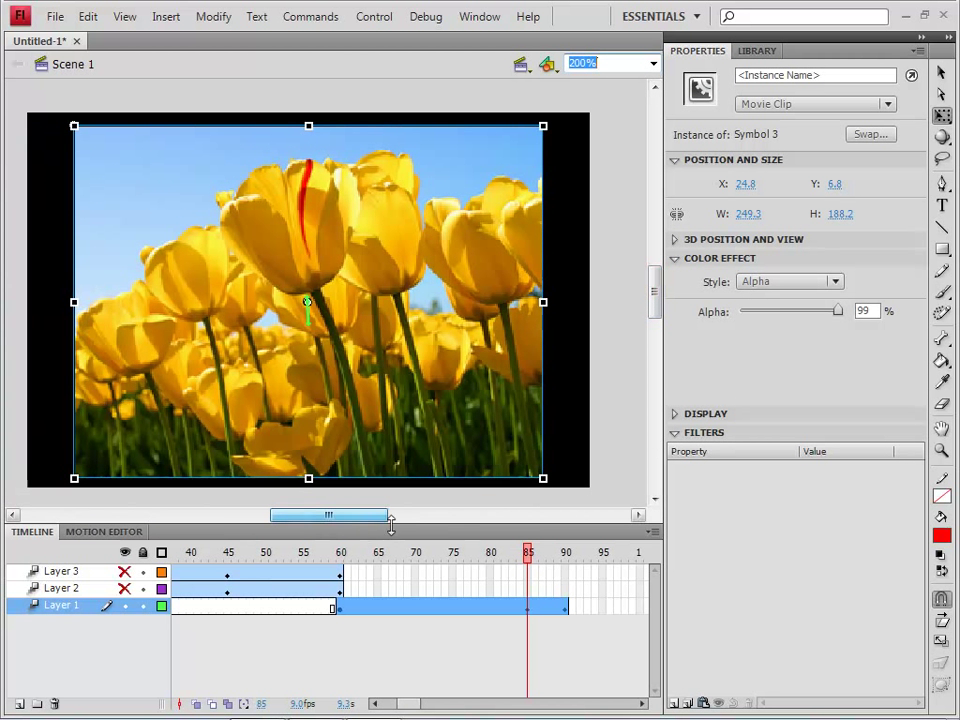
{"action": "left_click_drag", "start_coordinate": [533, 561], "coordinate": [568, 560]}
{"action": "left_click", "coordinate": [568, 560]}
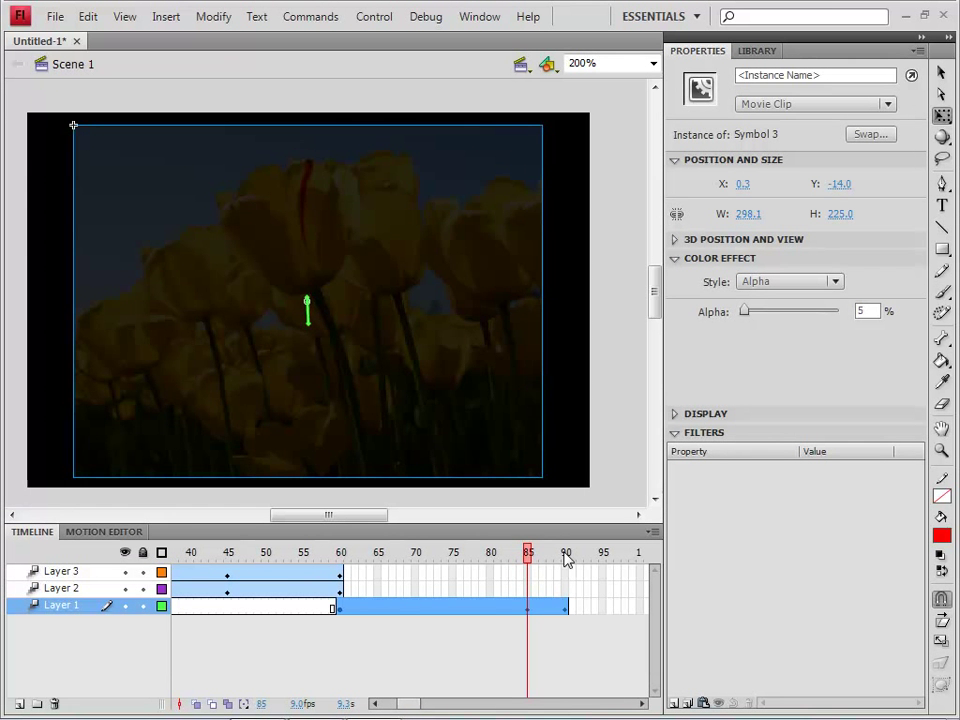
{"action": "left_click", "coordinate": [565, 556]}
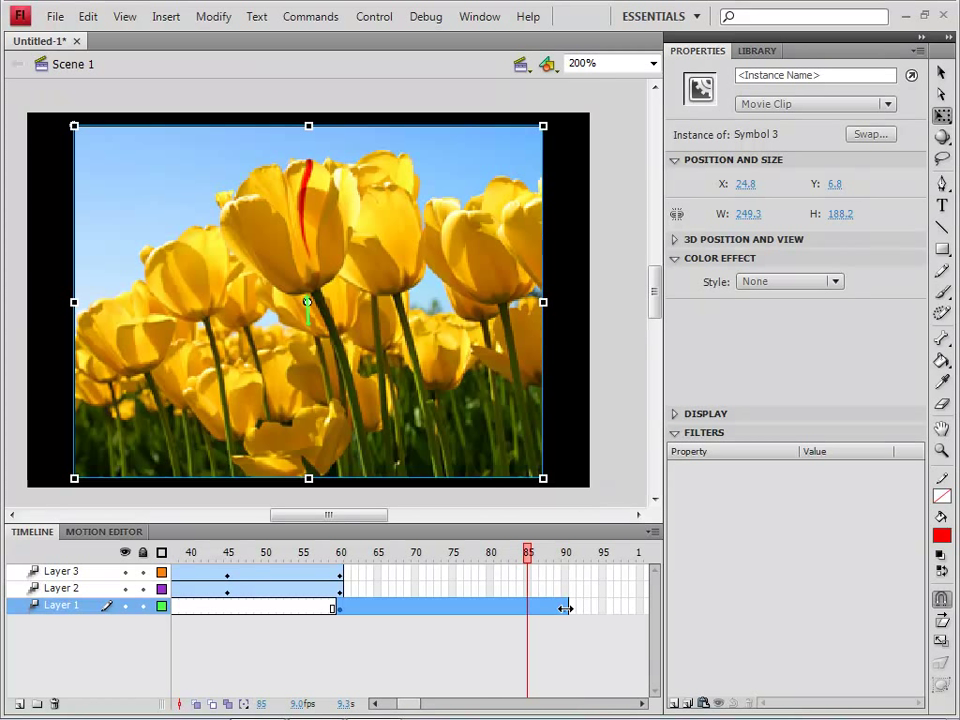
{"action": "left_click", "coordinate": [566, 556]}
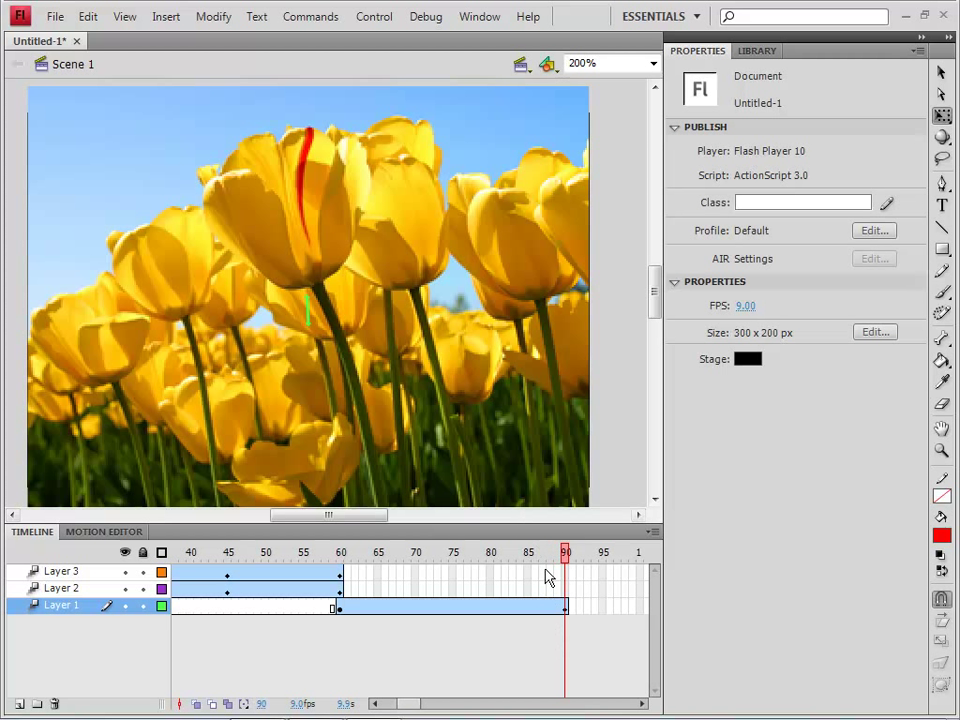
Step: At frame 75 of Layer 1's tween, rotate the tulip picture a half turn so it is upside down
{"action": "left_click", "coordinate": [487, 262]}
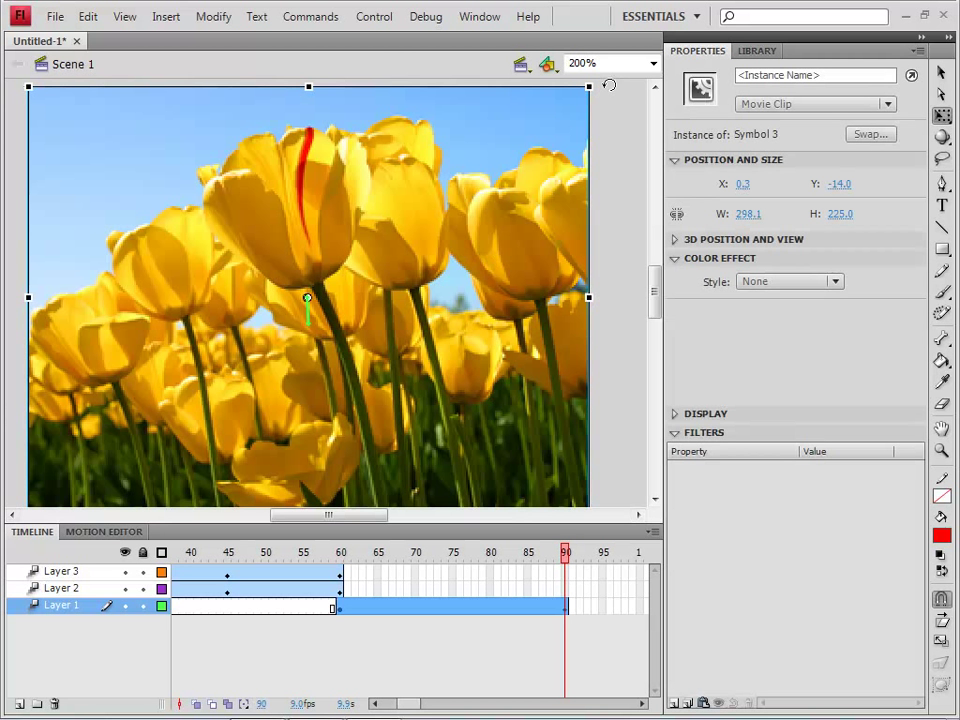
{"action": "left_click_drag", "start_coordinate": [609, 85], "coordinate": [448, 159]}
{"action": "left_click_drag", "start_coordinate": [565, 552], "coordinate": [462, 558]}
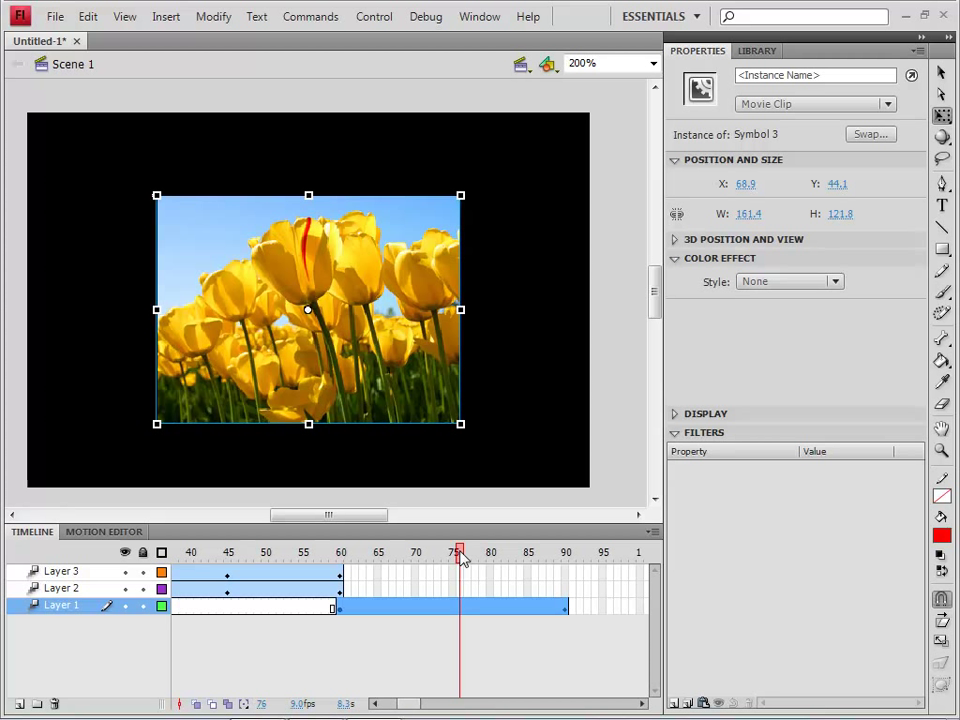
{"action": "left_click_drag", "start_coordinate": [460, 557], "coordinate": [433, 560]}
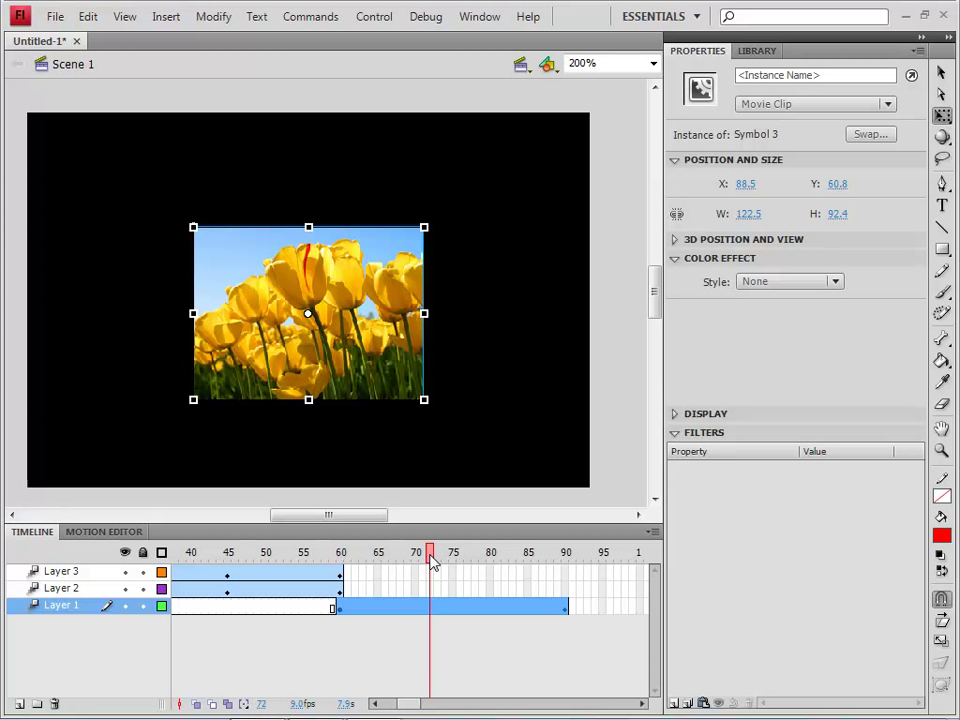
{"action": "left_click_drag", "start_coordinate": [433, 560], "coordinate": [454, 561]}
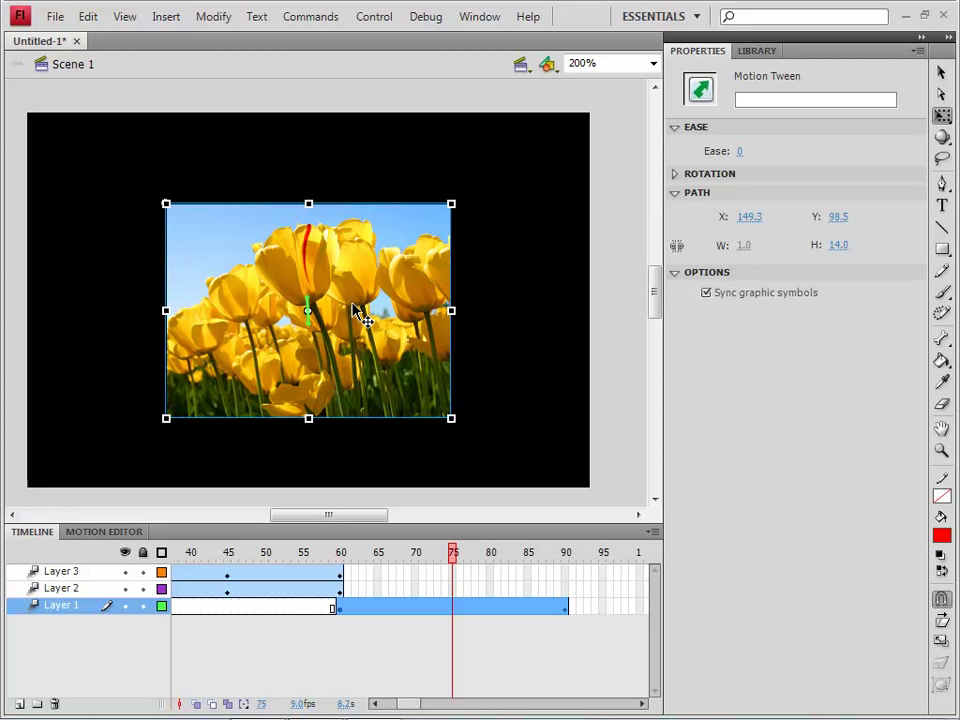
{"action": "left_click_drag", "start_coordinate": [471, 190], "coordinate": [266, 353]}
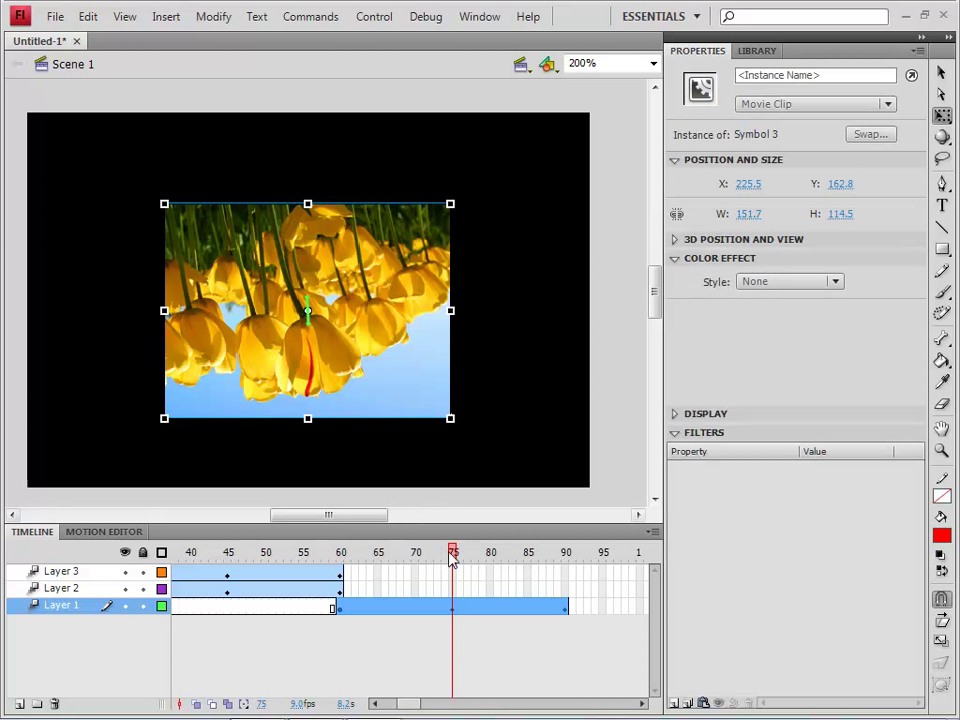
Step: Try to rotate the tulip picture a further turn at frame 90
{"action": "left_click_drag", "start_coordinate": [458, 561], "coordinate": [569, 573]}
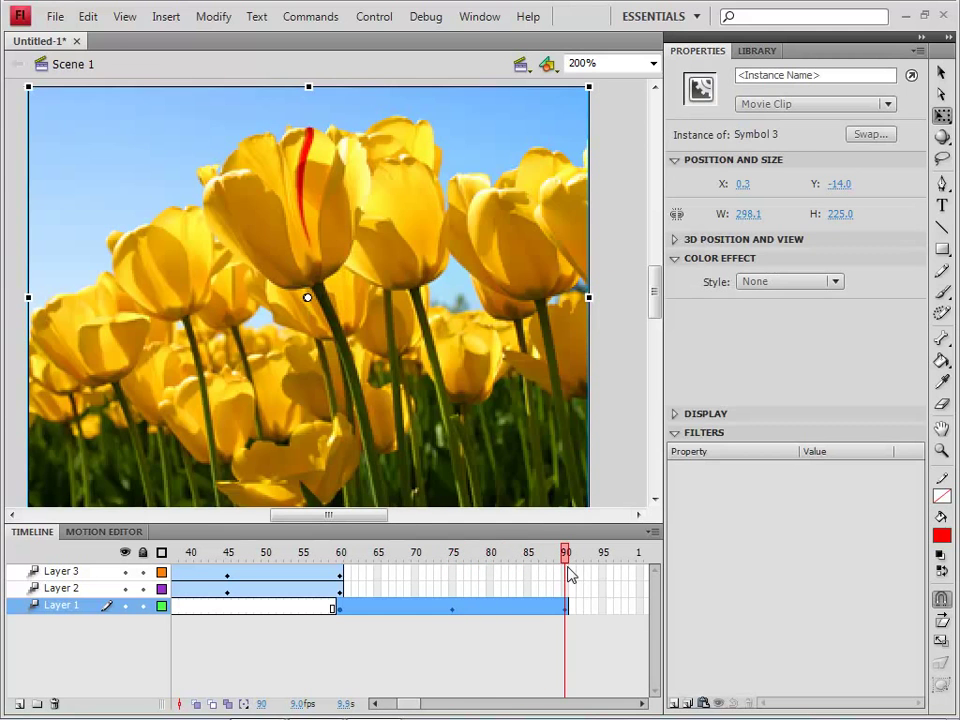
{"action": "left_click", "coordinate": [569, 573]}
{"action": "left_click_drag", "start_coordinate": [613, 95], "coordinate": [423, 202]}
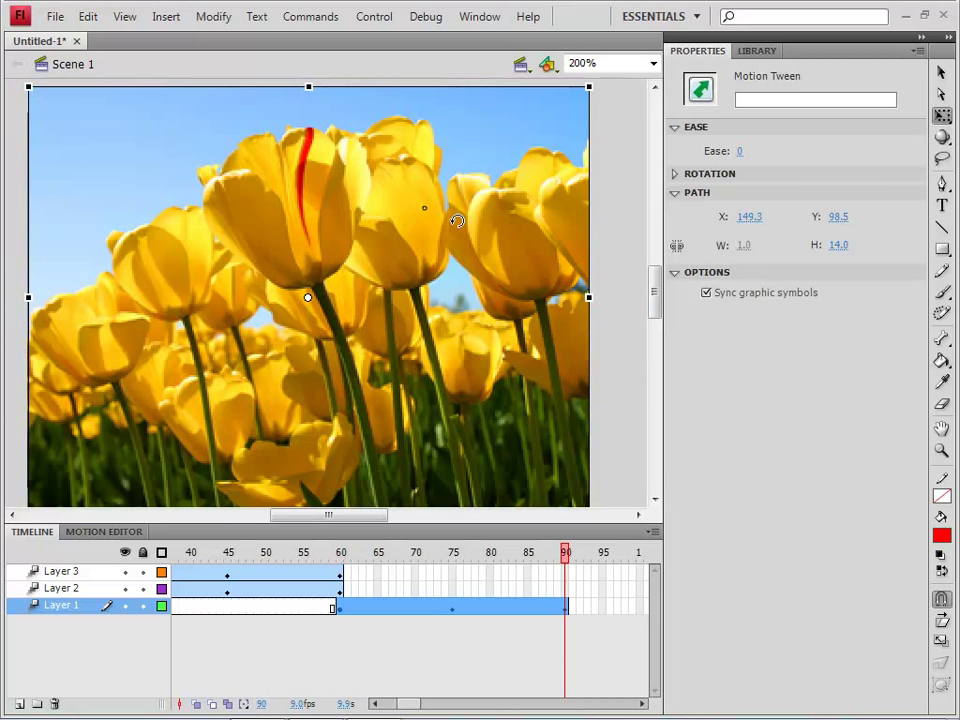
{"action": "mouse_move", "coordinate": [568, 561]}
{"action": "left_mouse_down"}
{"action": "mouse_move", "coordinate": [342, 563]}
{"action": "mouse_move", "coordinate": [575, 556]}
{"action": "left_mouse_up"}
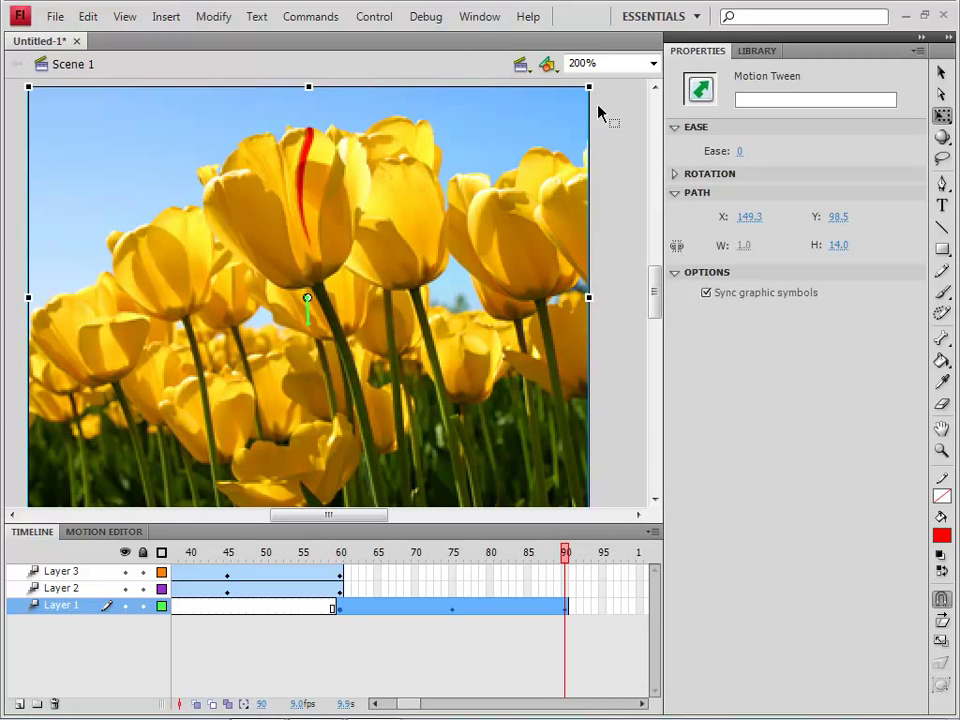
{"action": "left_click_drag", "start_coordinate": [597, 101], "coordinate": [300, 317]}
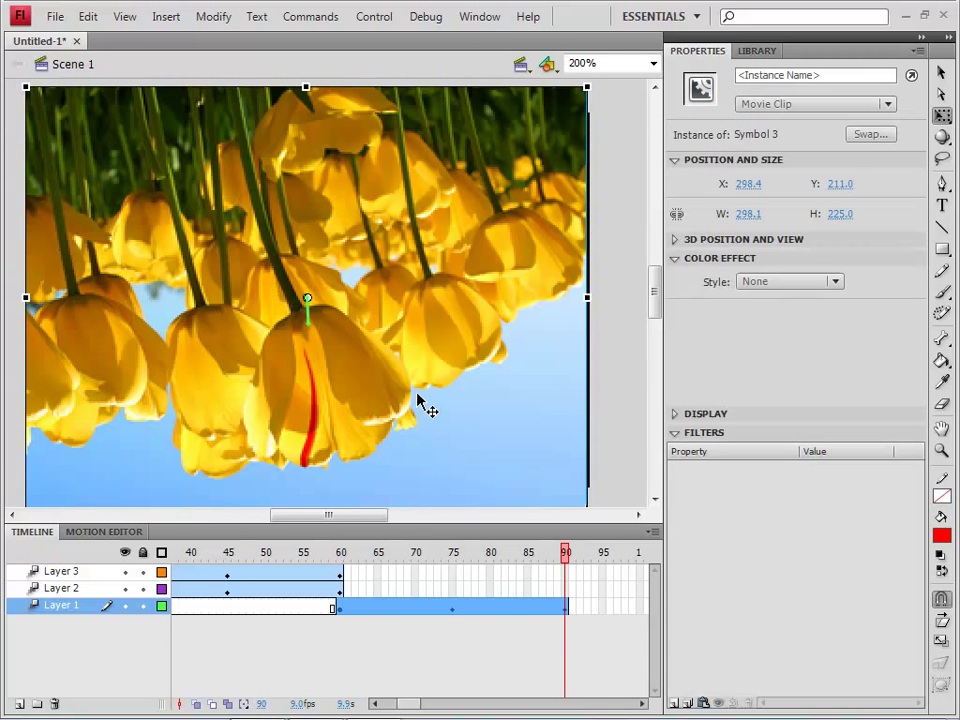
{"action": "mouse_move", "coordinate": [551, 559]}
{"action": "left_mouse_down"}
{"action": "mouse_move", "coordinate": [378, 560]}
{"action": "mouse_move", "coordinate": [567, 562]}
{"action": "left_mouse_up"}
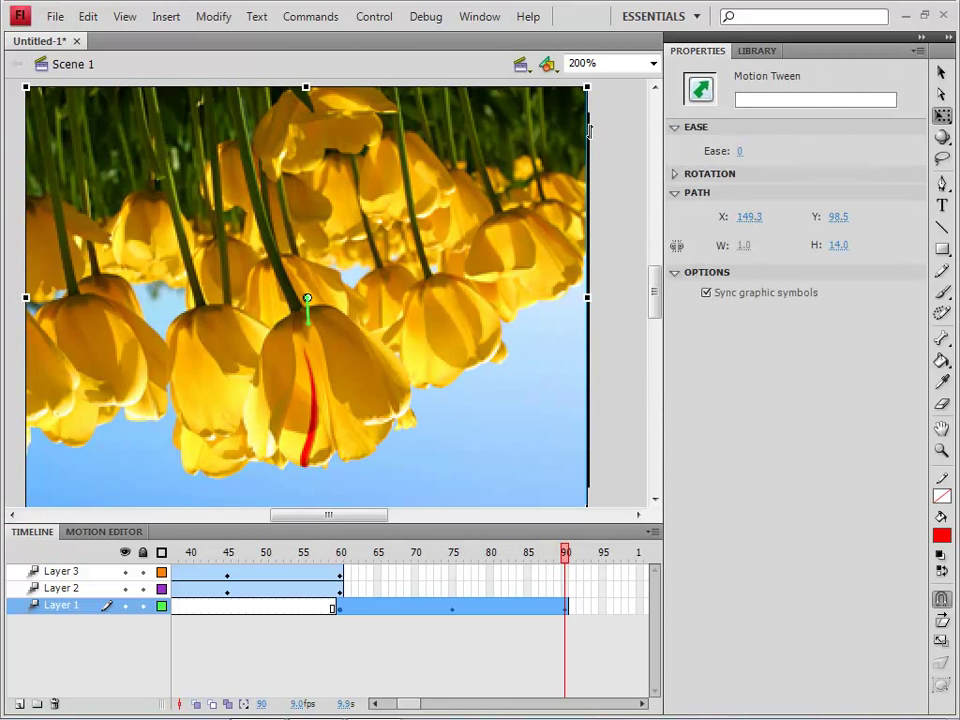
{"action": "left_click_drag", "start_coordinate": [607, 84], "coordinate": [322, 300]}
{"action": "left_click", "coordinate": [551, 556]}
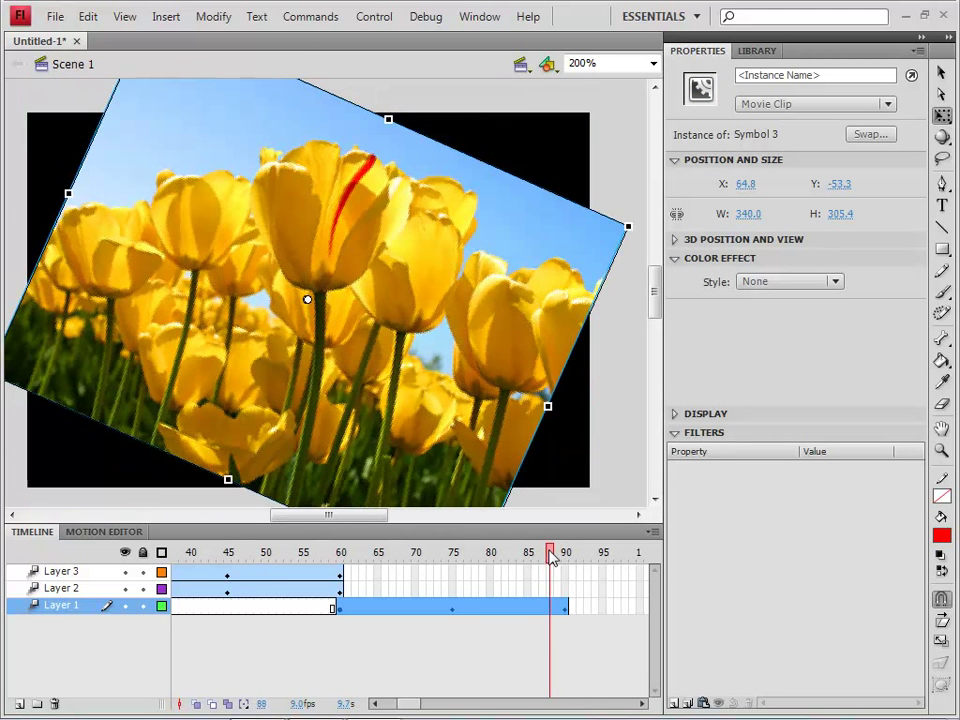
{"action": "left_click_drag", "start_coordinate": [551, 556], "coordinate": [572, 584]}
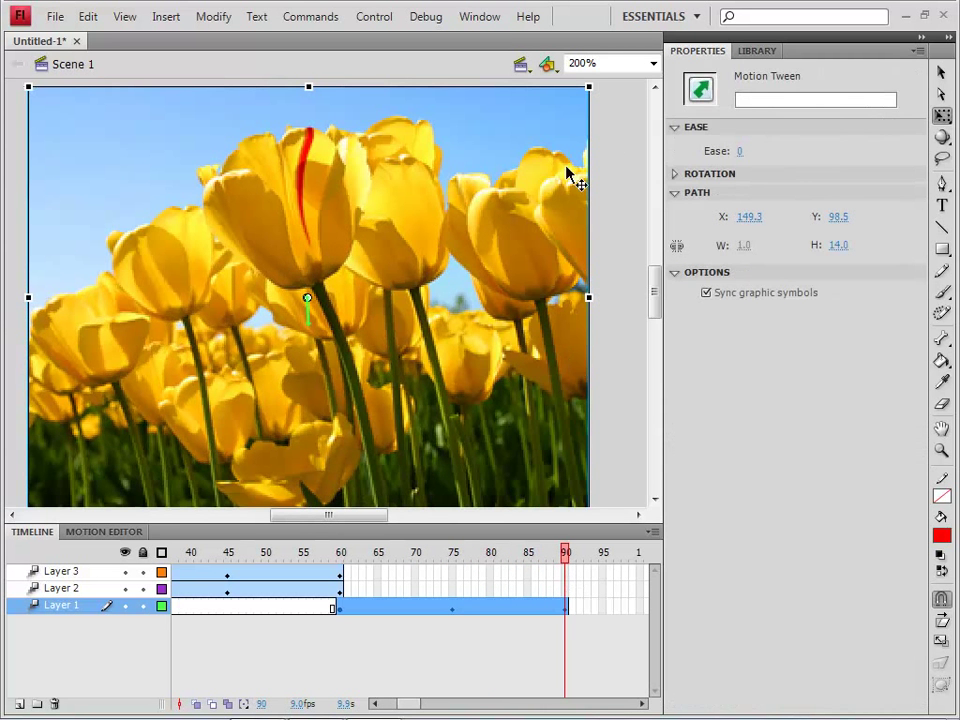
{"action": "left_click_drag", "start_coordinate": [607, 87], "coordinate": [396, 221]}
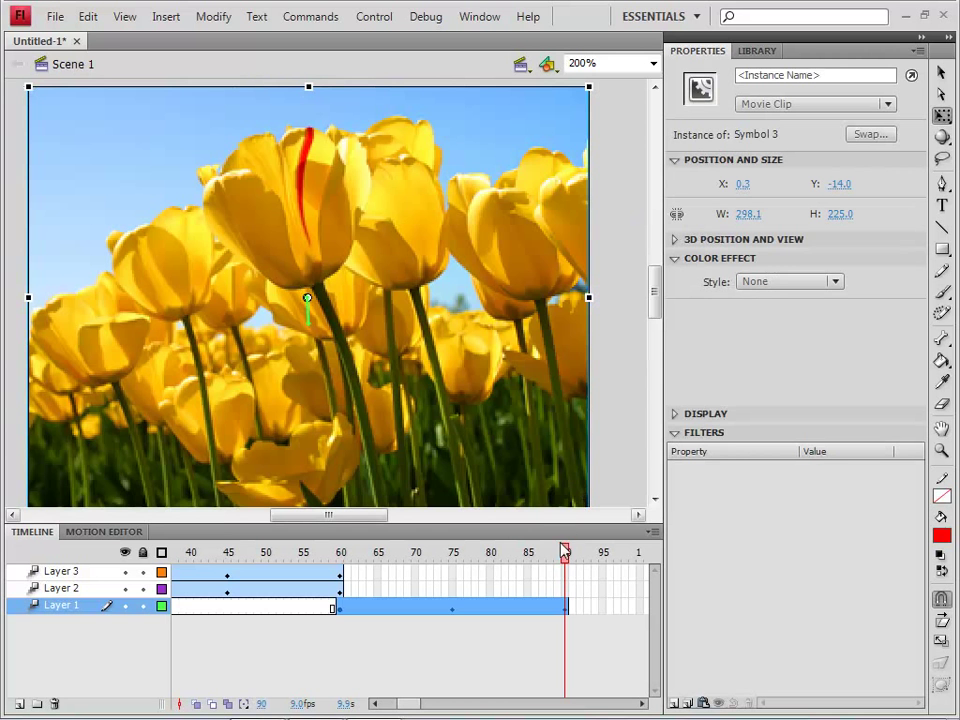
Step: Scrub through Layer 1's tween between frames 64 and 90 to check how the tulip picture rotates and grows
{"action": "left_click_drag", "start_coordinate": [567, 560], "coordinate": [372, 560]}
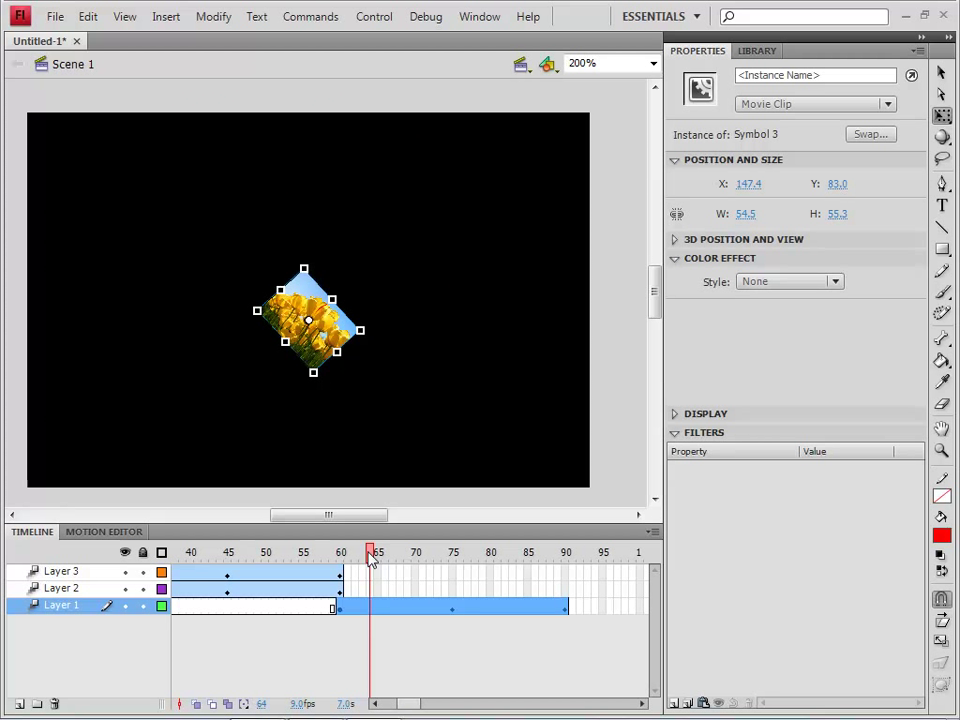
{"action": "left_click_drag", "start_coordinate": [376, 556], "coordinate": [563, 560]}
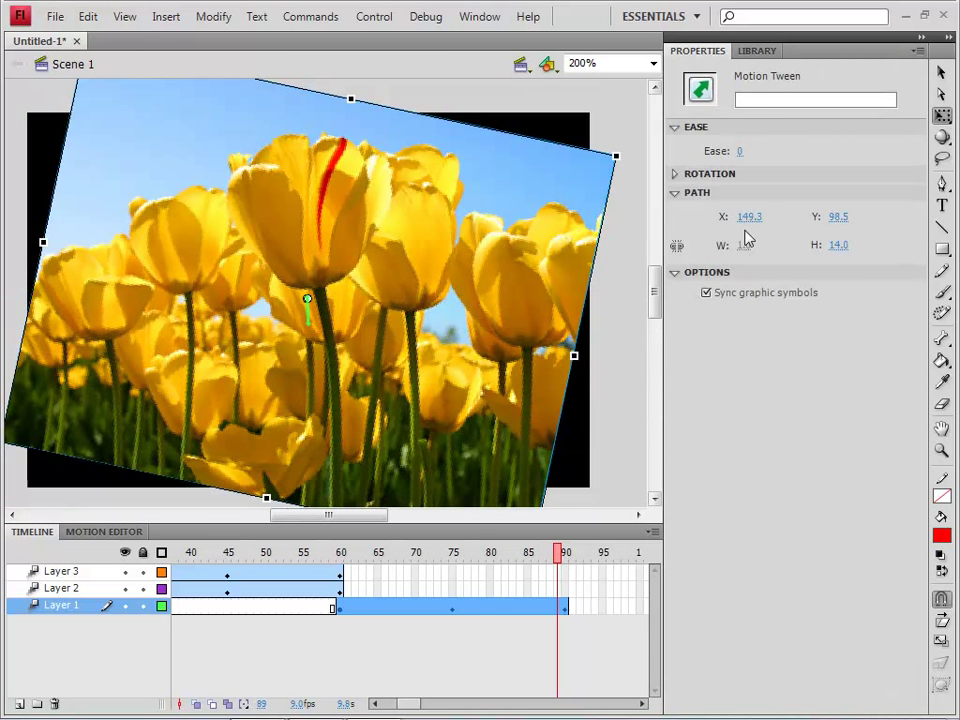
{"action": "left_click_drag", "start_coordinate": [560, 562], "coordinate": [568, 564]}
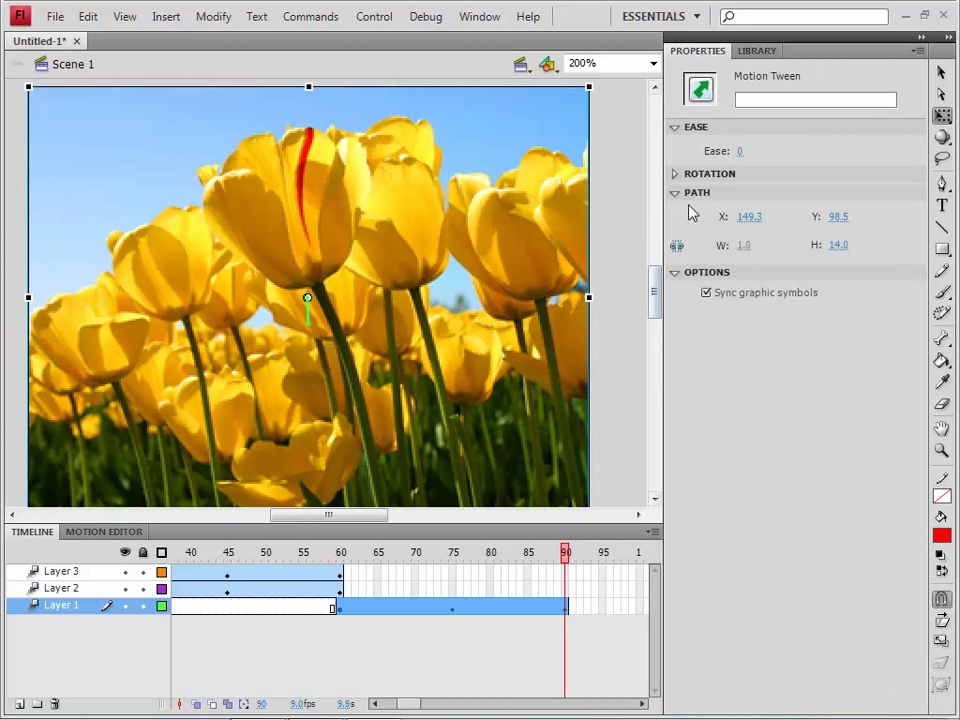
Step: Add a keyframe at frame 85 of Layer 1's tween and set the rotating tulip picture's alpha to 0% at frame 90
{"action": "left_click", "coordinate": [465, 253]}
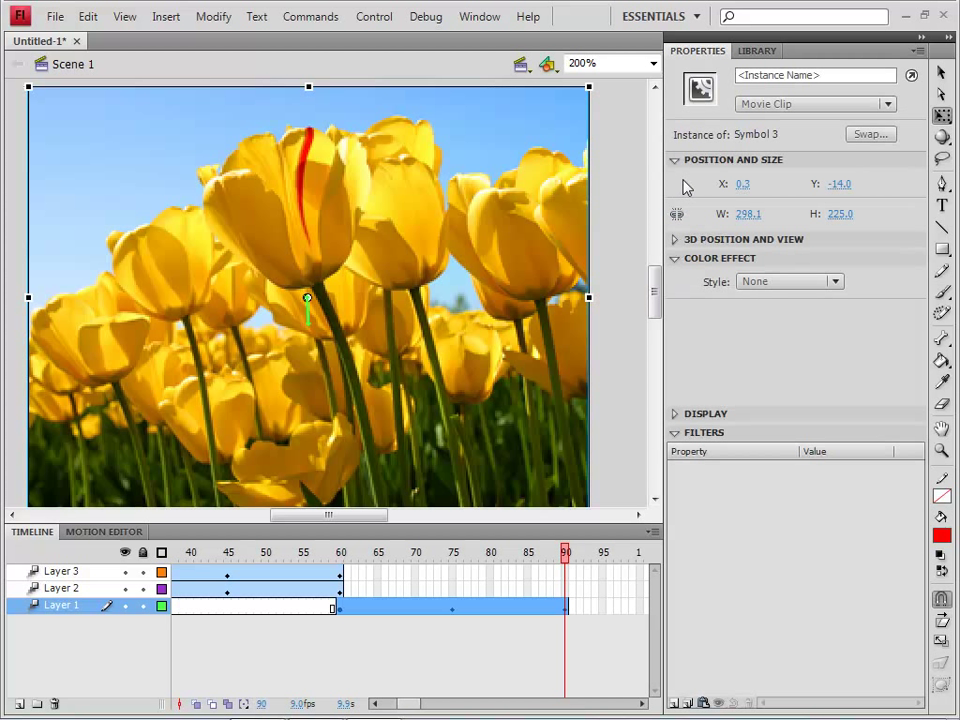
{"action": "left_click", "coordinate": [674, 241]}
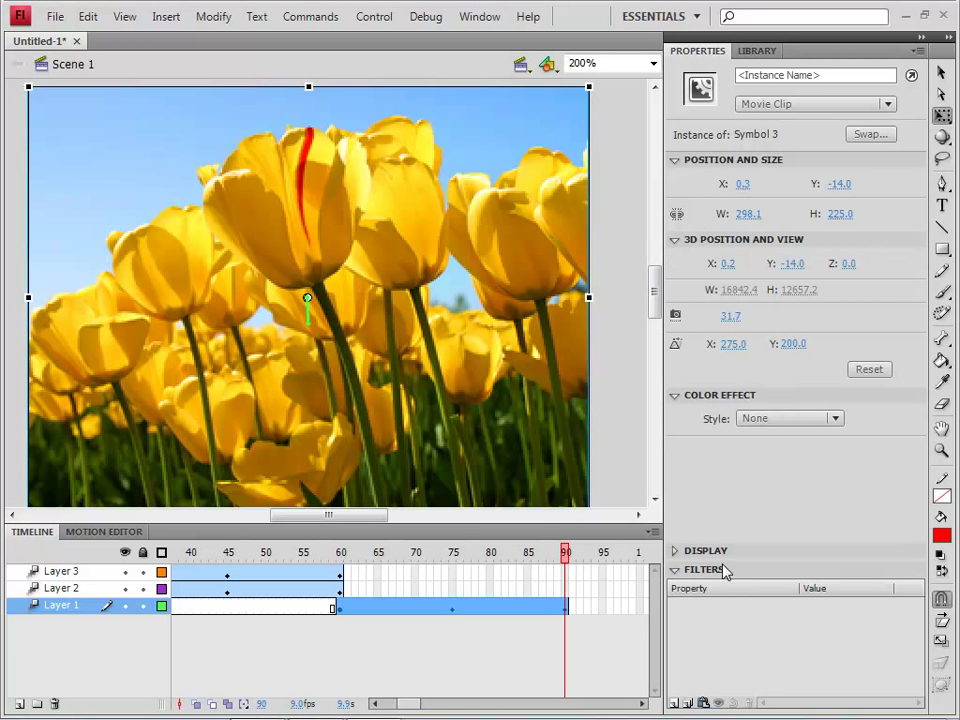
{"action": "left_click_drag", "start_coordinate": [566, 555], "coordinate": [567, 585]}
{"action": "left_click", "coordinate": [566, 606]}
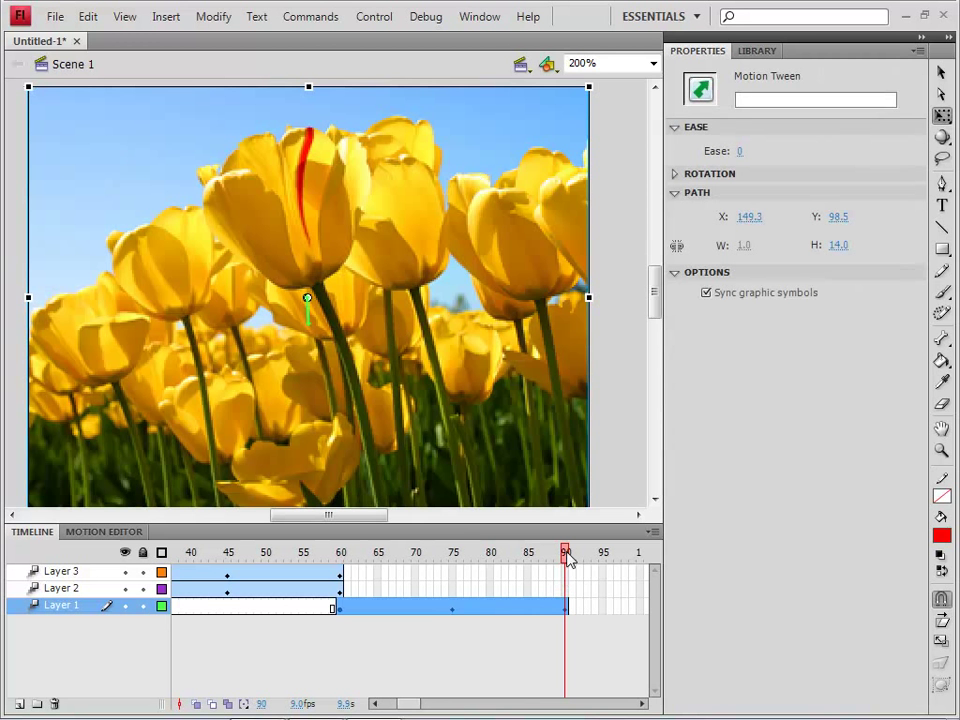
{"action": "mouse_move", "coordinate": [567, 557]}
{"action": "left_mouse_down"}
{"action": "mouse_move", "coordinate": [497, 565]}
{"action": "mouse_move", "coordinate": [570, 575]}
{"action": "left_mouse_up"}
{"action": "left_click", "coordinate": [557, 405]}
{"action": "left_click", "coordinate": [778, 420]}
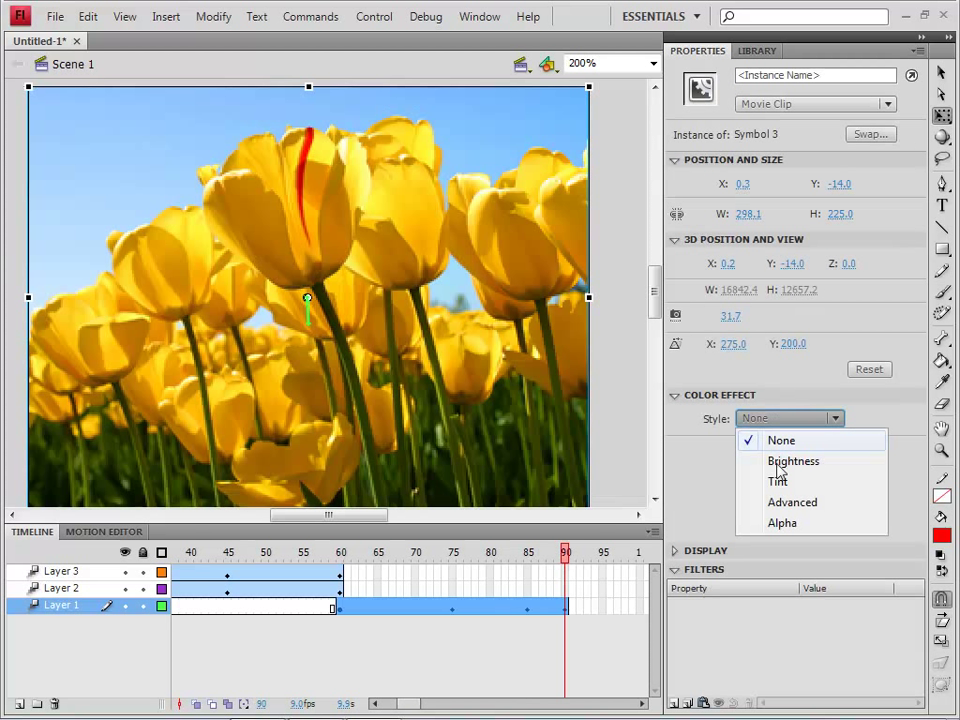
{"action": "left_click", "coordinate": [790, 525]}
{"action": "left_click_drag", "start_coordinate": [745, 450], "coordinate": [714, 459]}
Step: Raise the tulip picture's alpha at frame 85 to almost fully opaque
{"action": "left_click_drag", "start_coordinate": [566, 558], "coordinate": [528, 558]}
{"action": "left_click", "coordinate": [483, 432]}
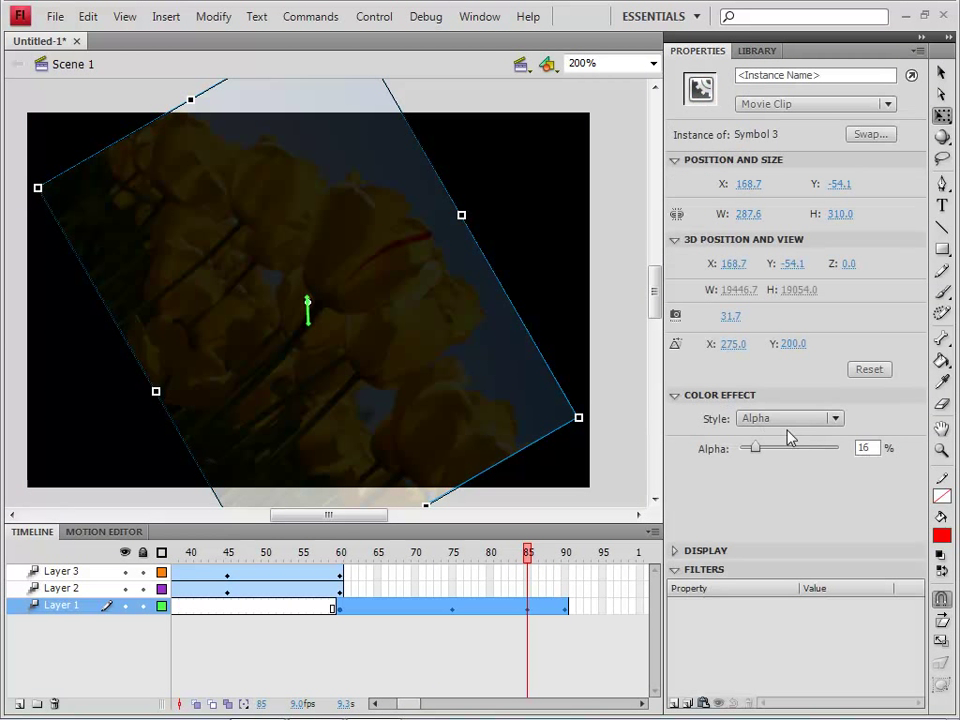
{"action": "left_click_drag", "start_coordinate": [754, 452], "coordinate": [833, 449]}
Step: Scrub to frame 90, test the movie with the rotating tulip picture, and close the preview
{"action": "left_click_drag", "start_coordinate": [381, 564], "coordinate": [575, 570]}
{"action": "key", "text": "ctrl+Return"}
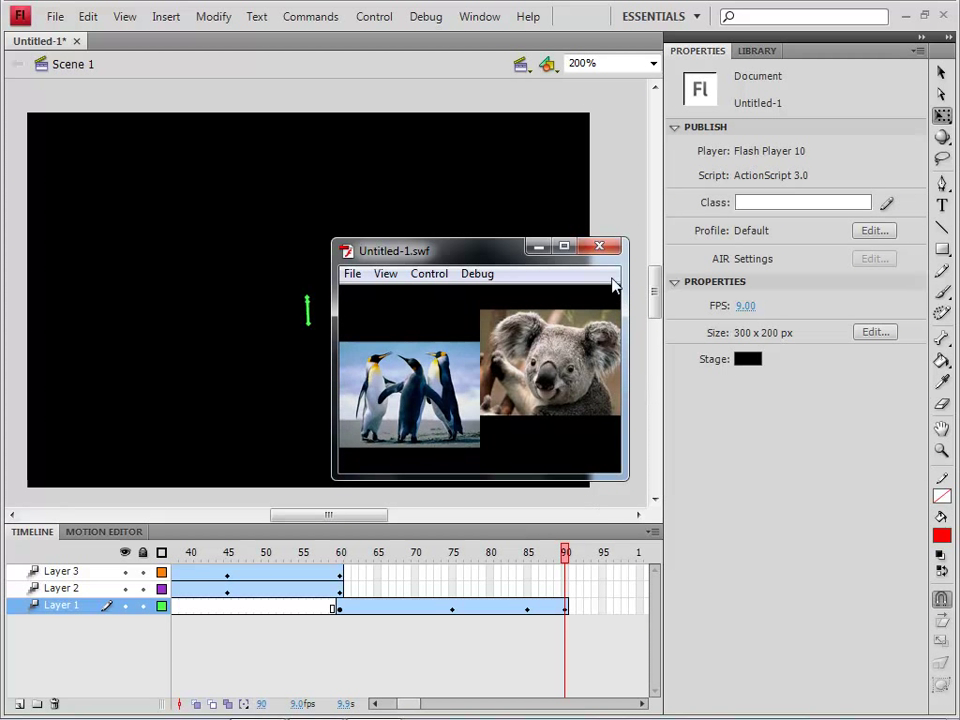
{"action": "left_click", "coordinate": [606, 247]}
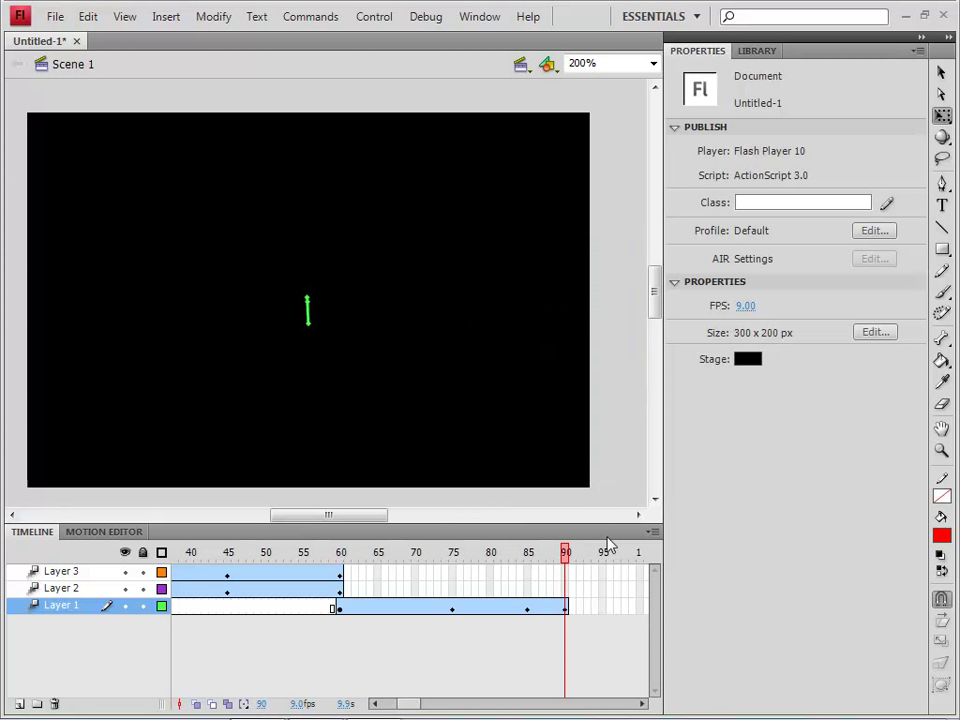
{"action": "left_click", "coordinate": [566, 610]}
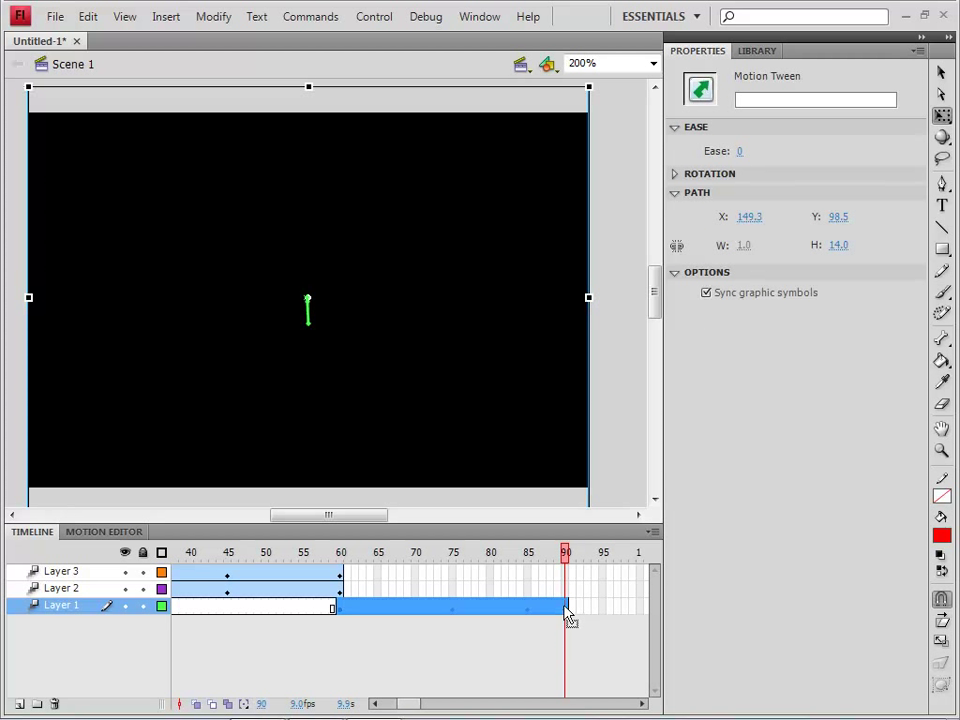
{"action": "left_click", "coordinate": [575, 638]}
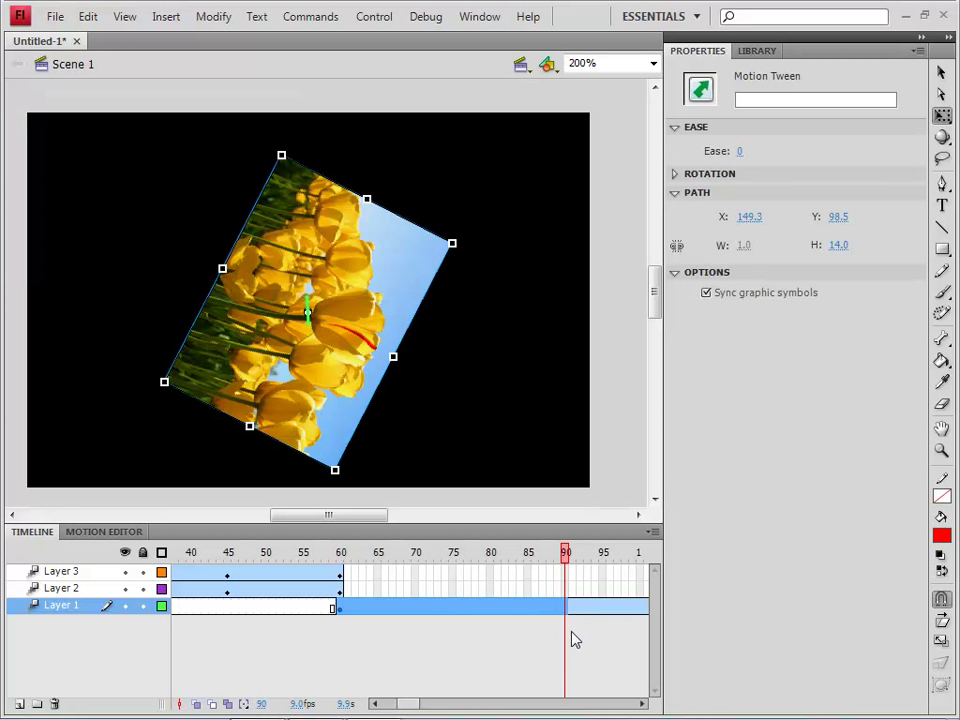
{"action": "left_click", "coordinate": [557, 634]}
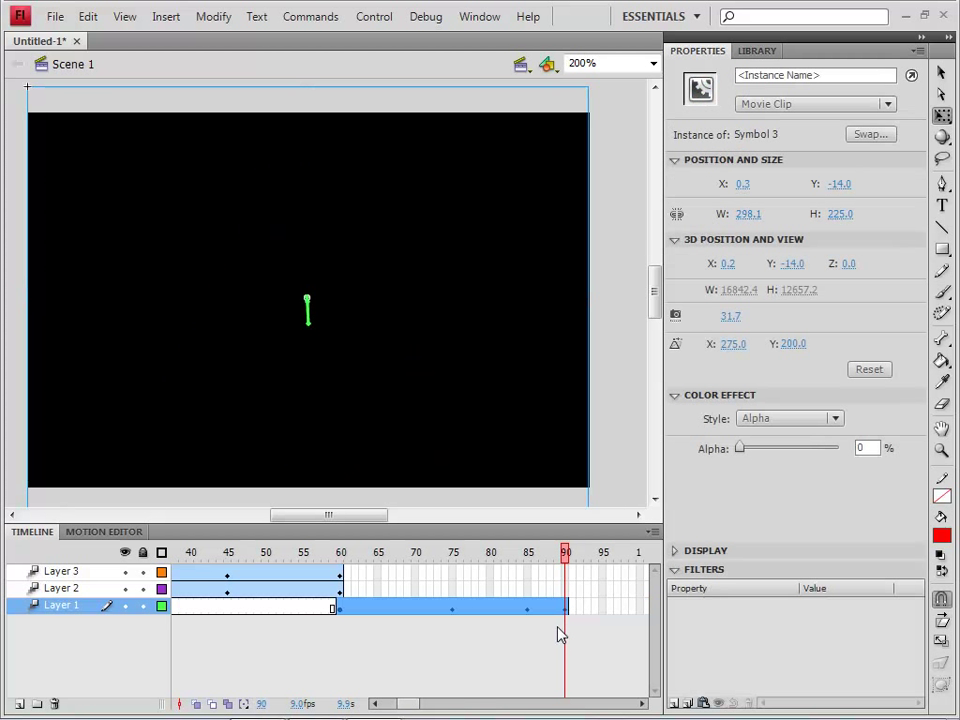
Step: Extend Layer 1's tween span to frame 95 while keeping its existing keyframes in place
{"action": "mouse_move", "coordinate": [566, 560]}
{"action": "left_mouse_down"}
{"action": "mouse_move", "coordinate": [495, 559]}
{"action": "mouse_move", "coordinate": [567, 562]}
{"action": "left_mouse_up"}
{"action": "left_click", "coordinate": [566, 604]}
{"action": "left_click_drag", "start_coordinate": [568, 610], "coordinate": [600, 714]}
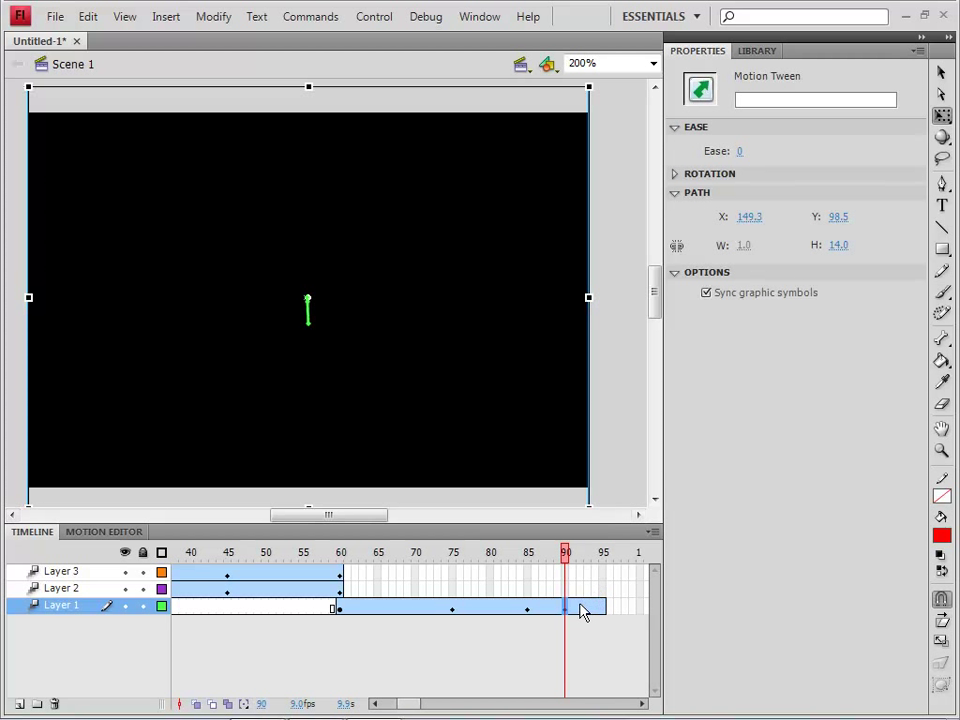
Step: Test the movie, close the preview, and remove the frames after frame 90 from Layer 1
{"action": "key", "text": "ctrl+Return"}
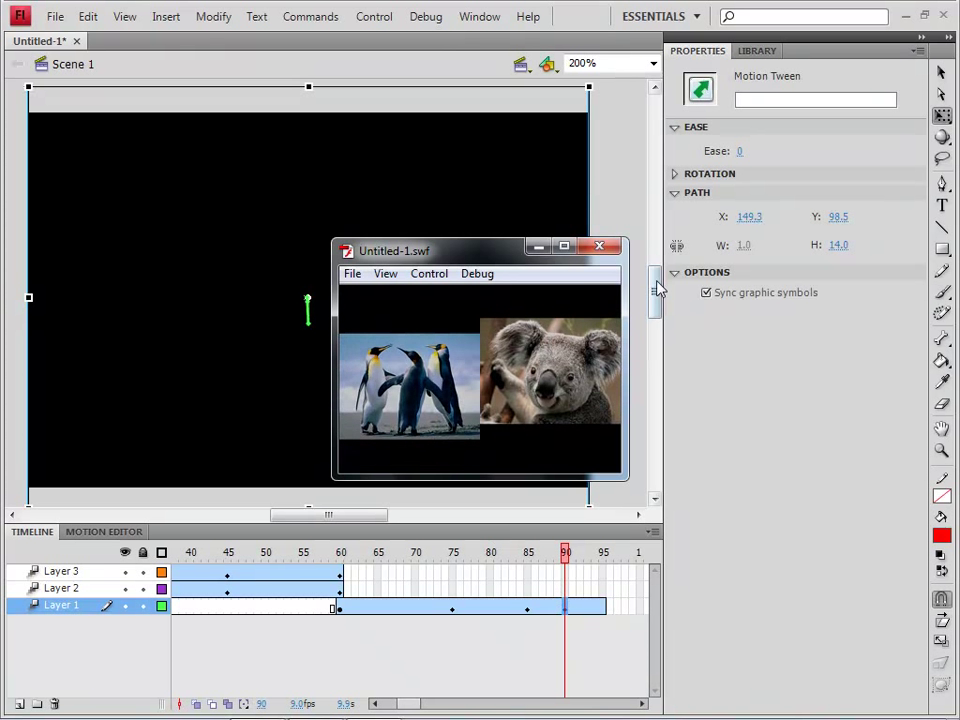
{"action": "left_click", "coordinate": [600, 246]}
{"action": "left_click_drag", "start_coordinate": [624, 606], "coordinate": [573, 624]}
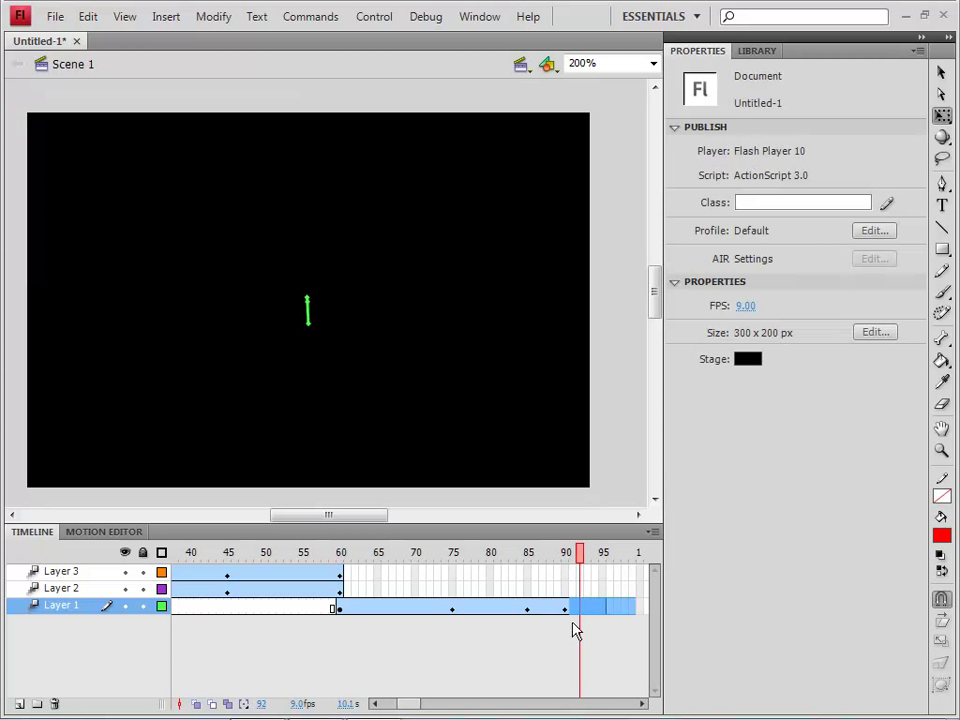
{"action": "right_click", "coordinate": [582, 608]}
{"action": "left_click", "coordinate": [666, 161]}
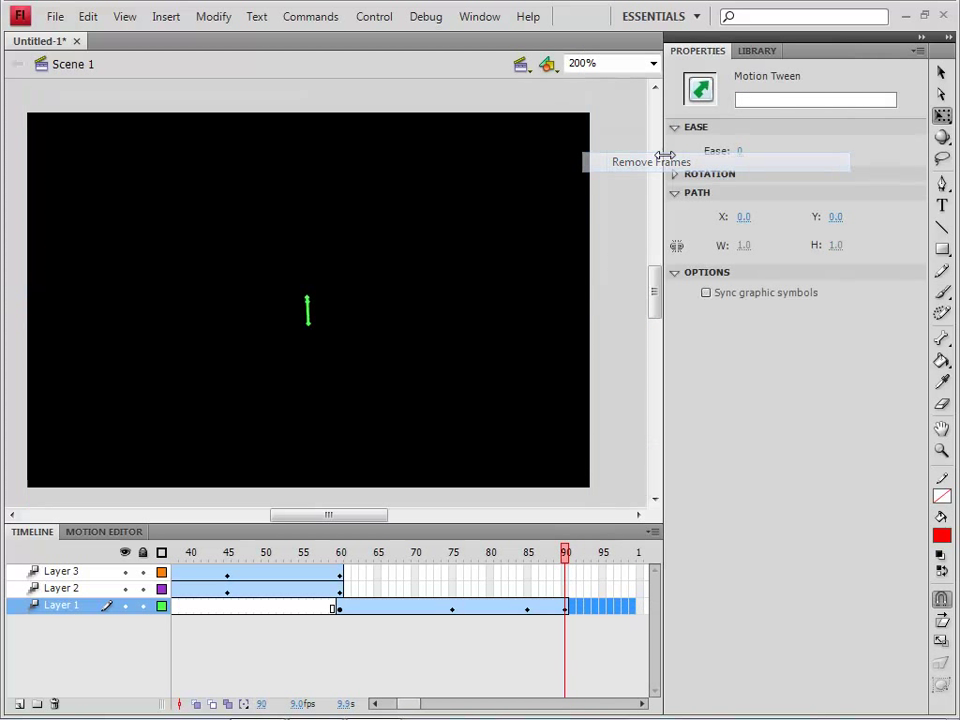
{"action": "left_click", "coordinate": [585, 647]}
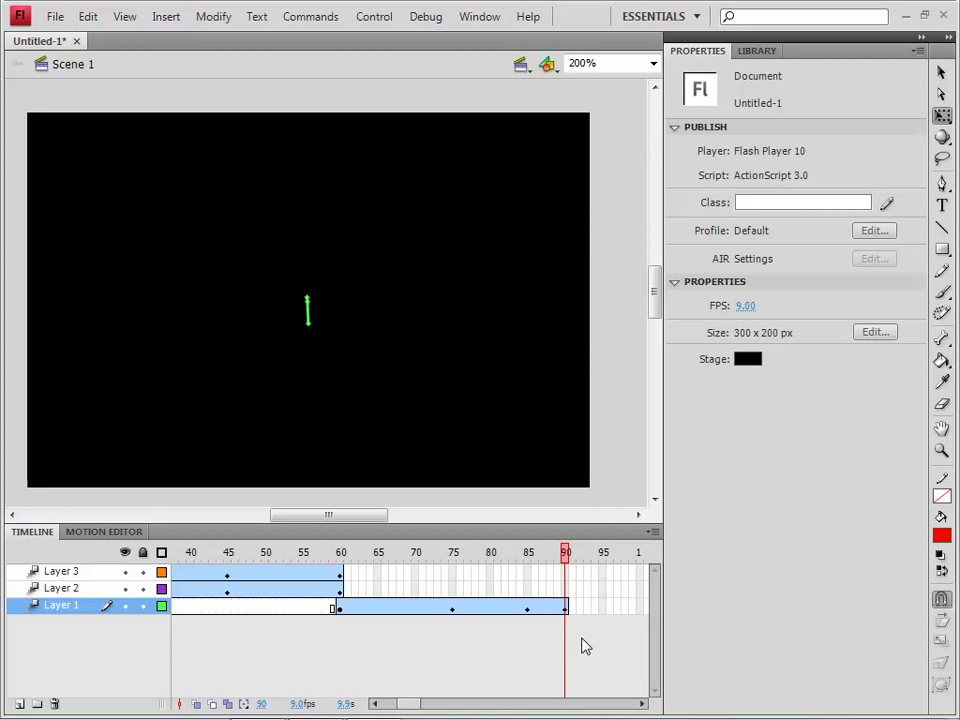
Step: Add a new layer below Layer 1 and look over its span from frame 90 back to frame 1
{"action": "left_click", "coordinate": [20, 704]}
{"action": "left_click_drag", "start_coordinate": [65, 608], "coordinate": [73, 634]}
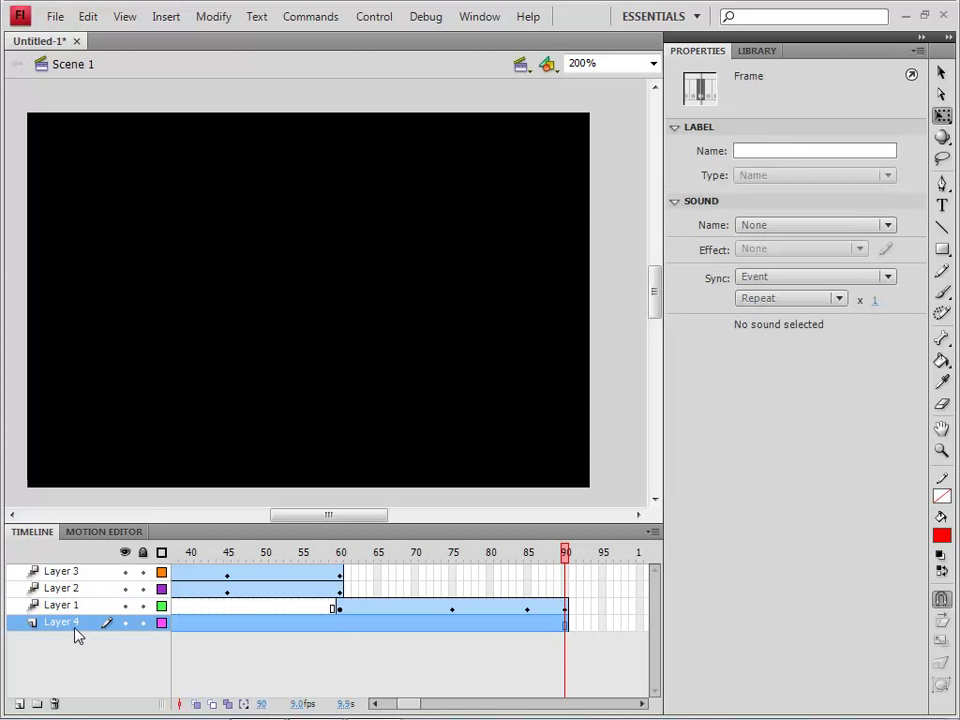
{"action": "scroll", "coordinate": [418, 700], "scroll_direction": "left", "scroll_amount": 1}
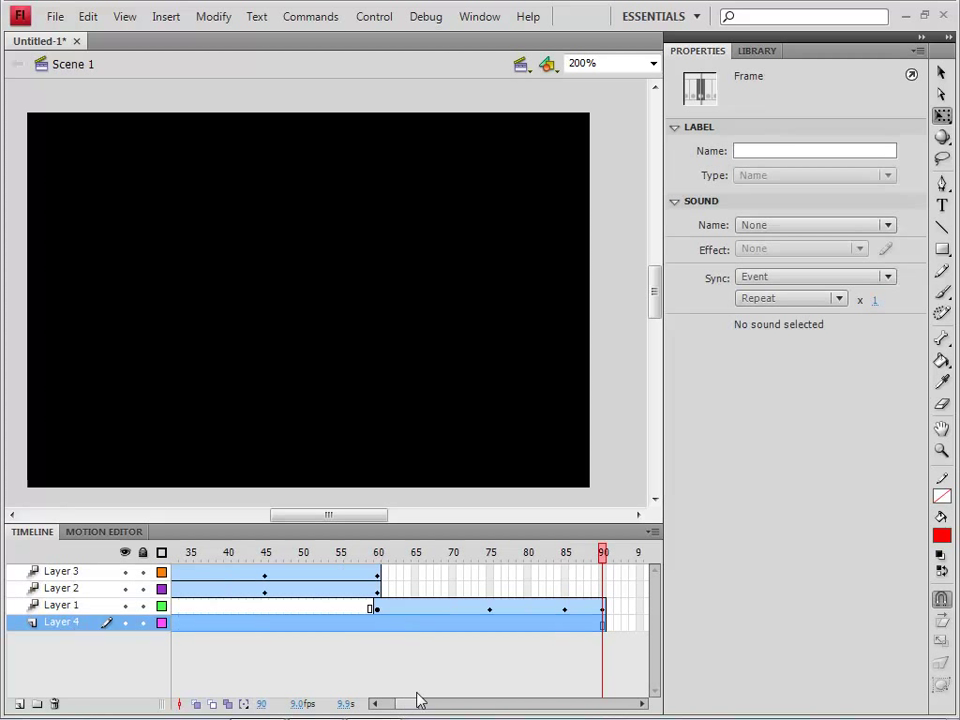
{"action": "left_click", "coordinate": [413, 654]}
{"action": "left_click", "coordinate": [601, 627]}
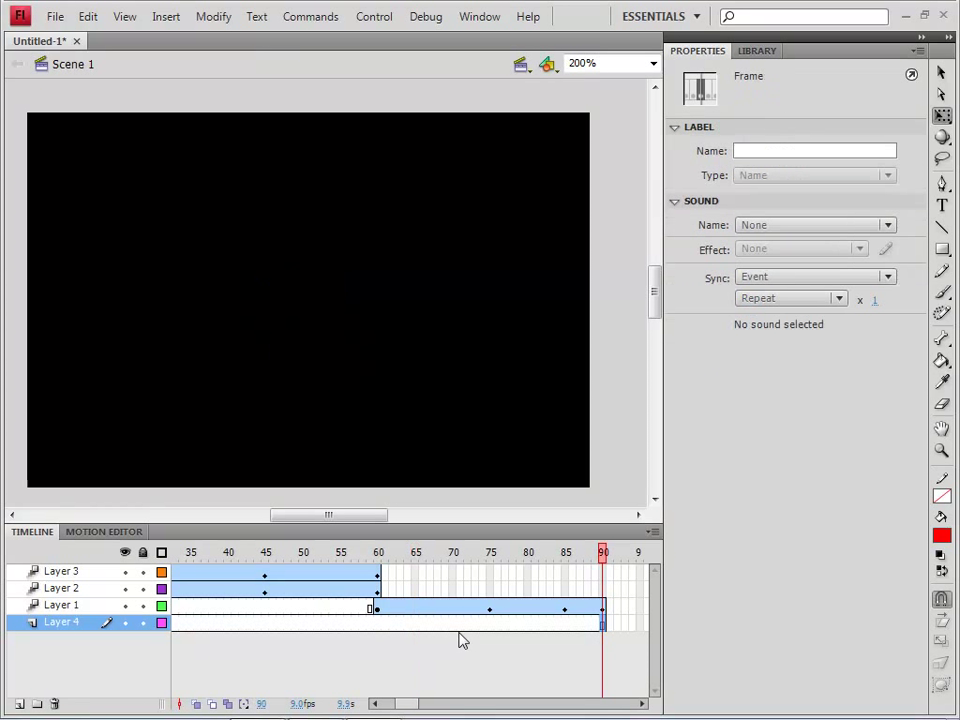
{"action": "left_click_drag", "start_coordinate": [413, 705], "coordinate": [238, 675]}
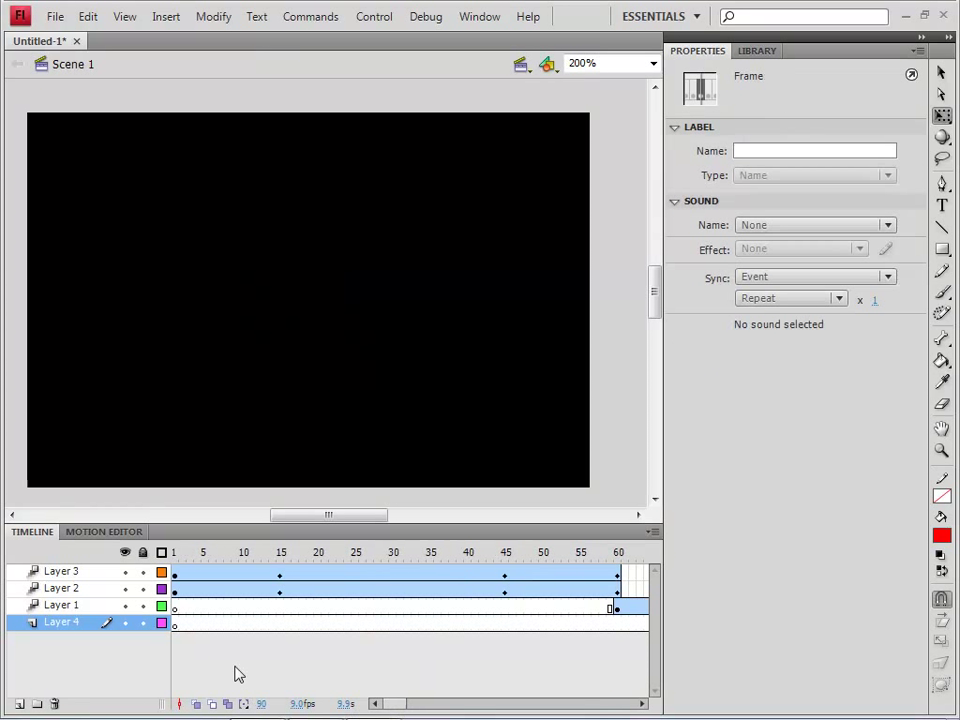
Step: Insert one extra frame across all layers at frame 1 of the timeline
{"action": "right_click", "coordinate": [174, 634]}
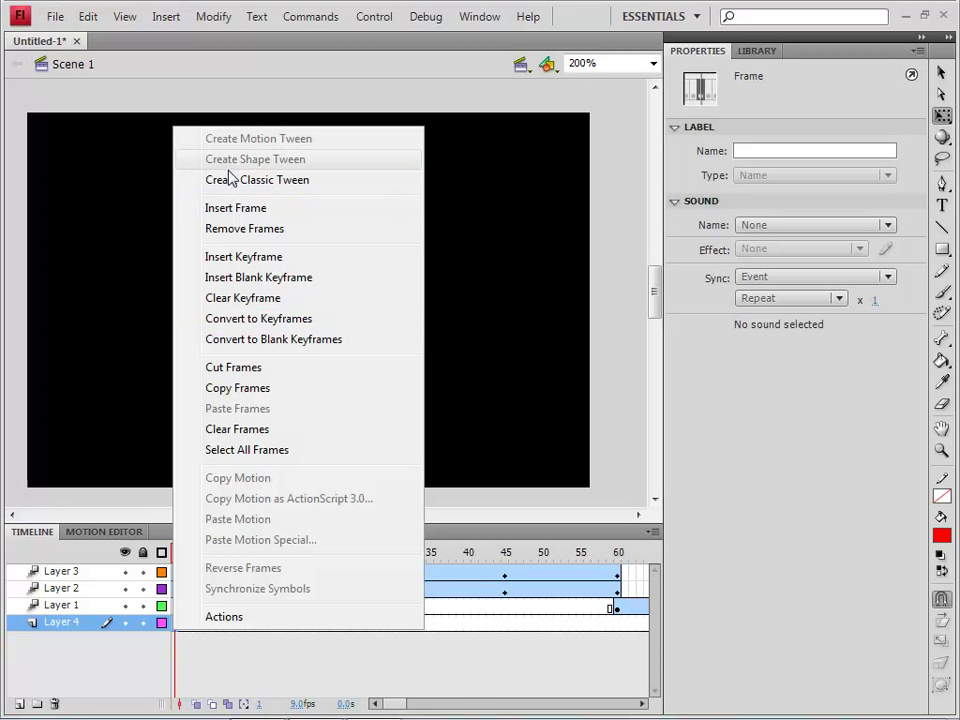
{"action": "left_click", "coordinate": [389, 670]}
{"action": "left_click_drag", "start_coordinate": [394, 703], "coordinate": [420, 709]}
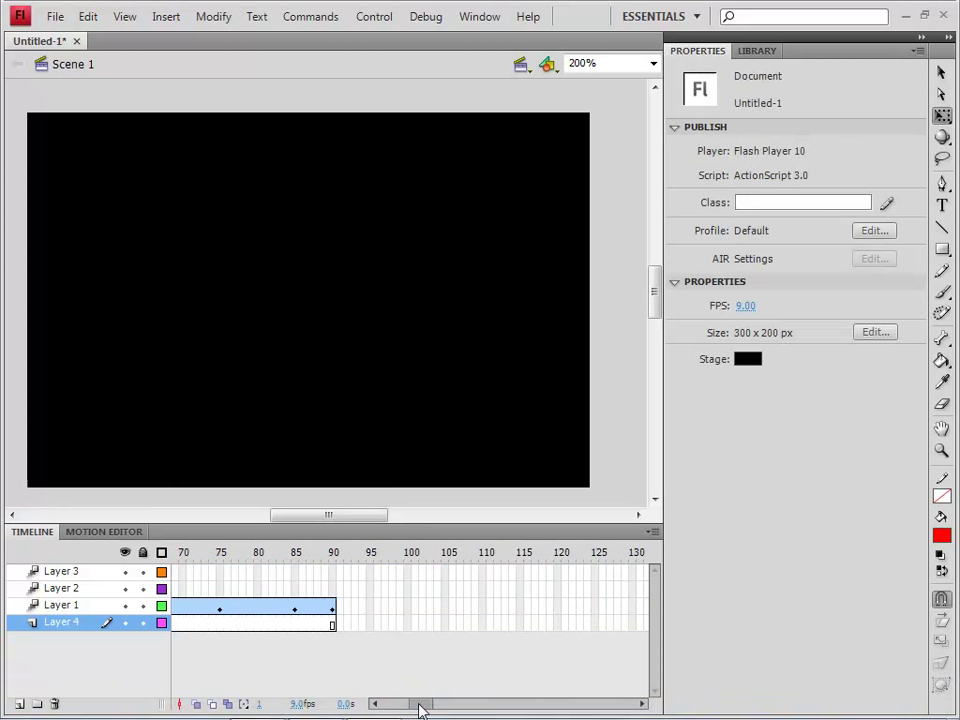
{"action": "key", "text": "Return"}
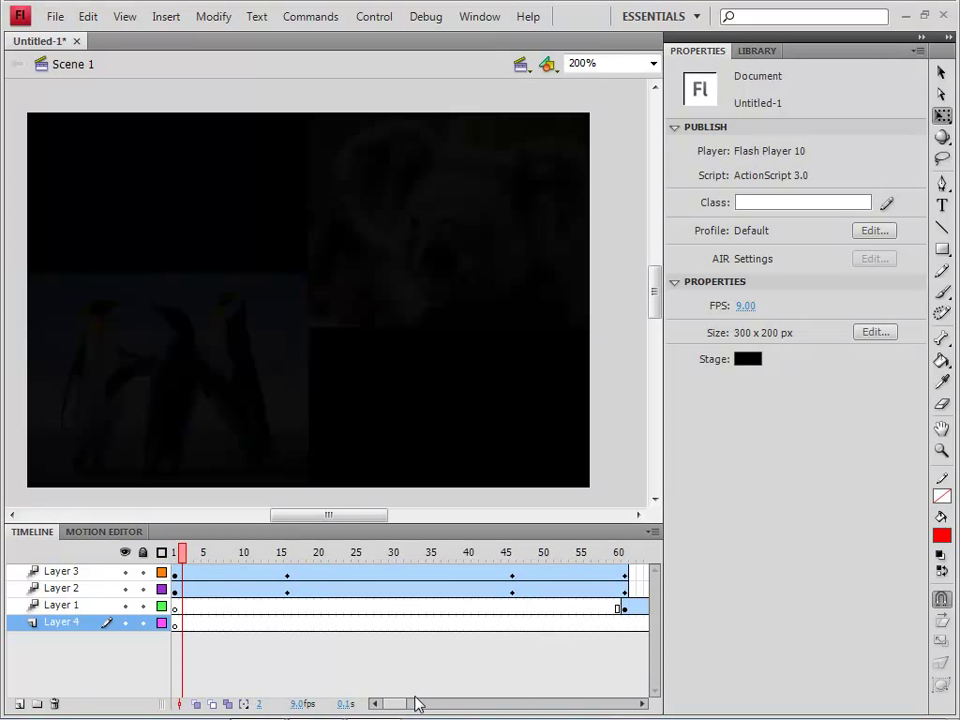
Step: Extend Layer 4's empty frame span to frame 105 and scrub the playhead to that last frame
{"action": "mouse_move", "coordinate": [418, 706]}
{"action": "left_mouse_down"}
{"action": "mouse_move", "coordinate": [437, 705]}
{"action": "mouse_move", "coordinate": [418, 706]}
{"action": "left_mouse_up"}
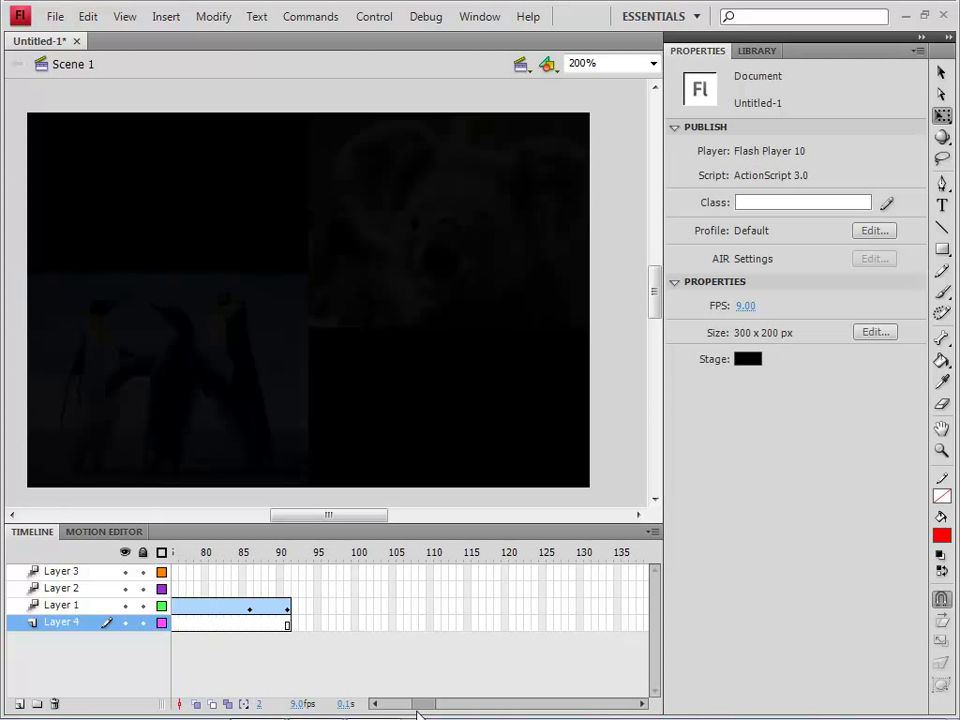
{"action": "left_click", "coordinate": [289, 624]}
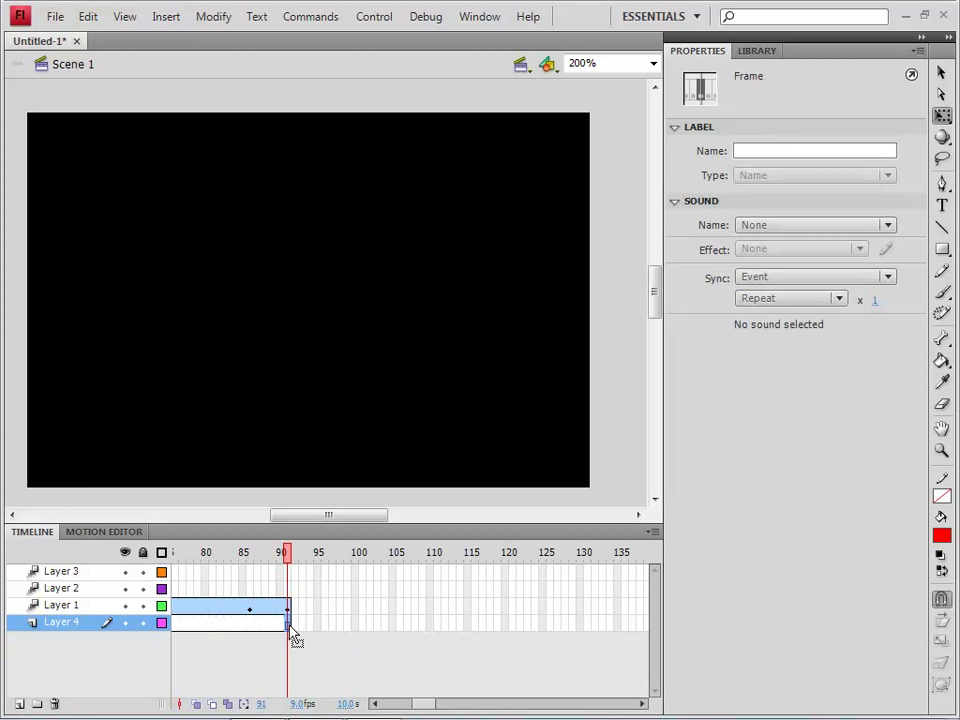
{"action": "key", "text": "F5"}
{"action": "key", "text": "F5"}
{"action": "key", "text": "F5"}
{"action": "key", "text": "F5"}
{"action": "key", "text": "F5"}
{"action": "key", "text": "F5"}
{"action": "key", "text": "F5"}
{"action": "key", "text": "F5"}
{"action": "key", "text": "F5"}
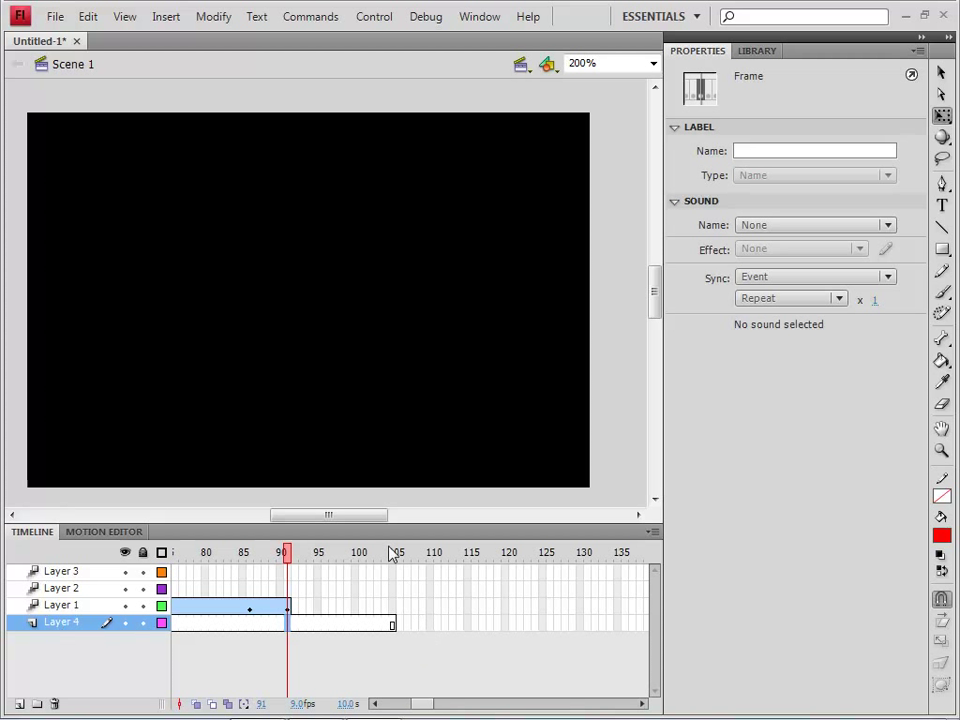
{"action": "left_click_drag", "start_coordinate": [358, 558], "coordinate": [397, 595]}
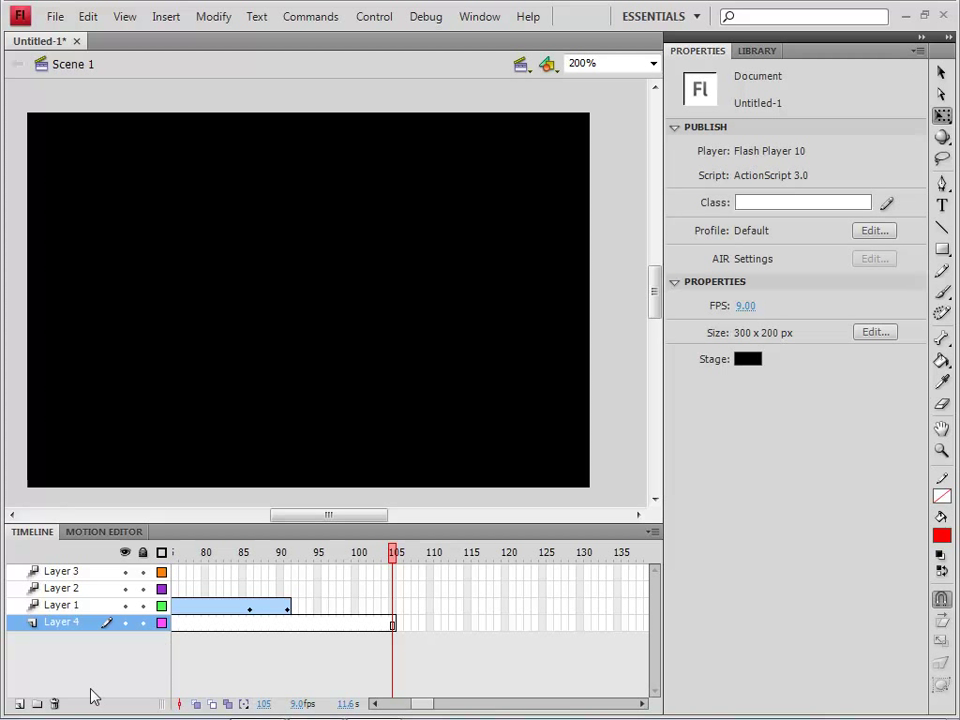
Step: Delete Layer 4 from the timeline and select Layer 3
{"action": "left_click", "coordinate": [55, 704]}
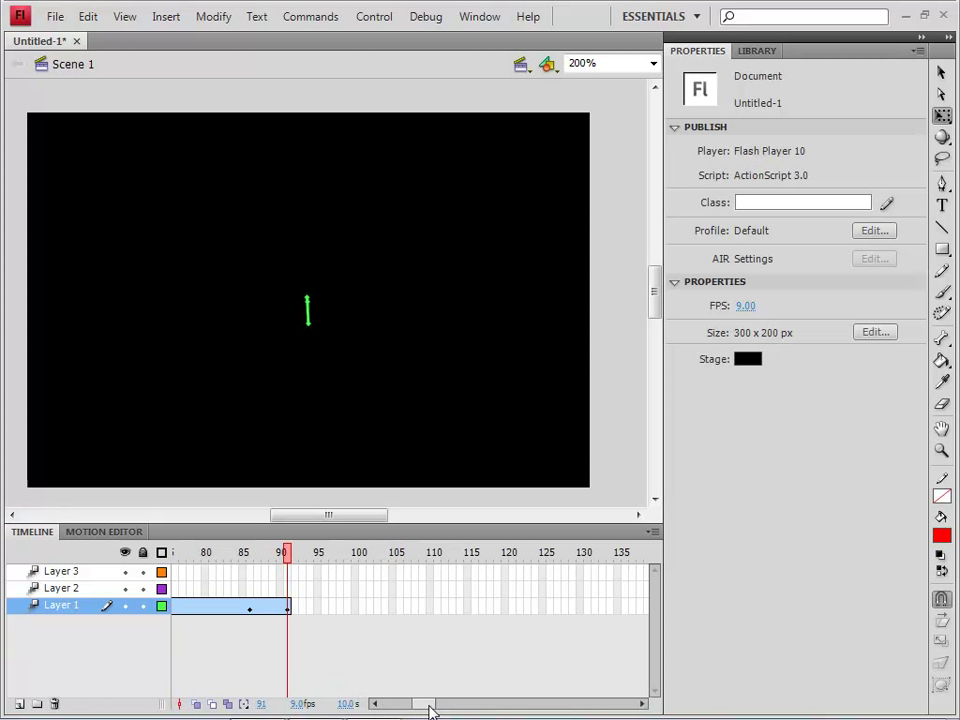
{"action": "left_click_drag", "start_coordinate": [430, 711], "coordinate": [390, 712]}
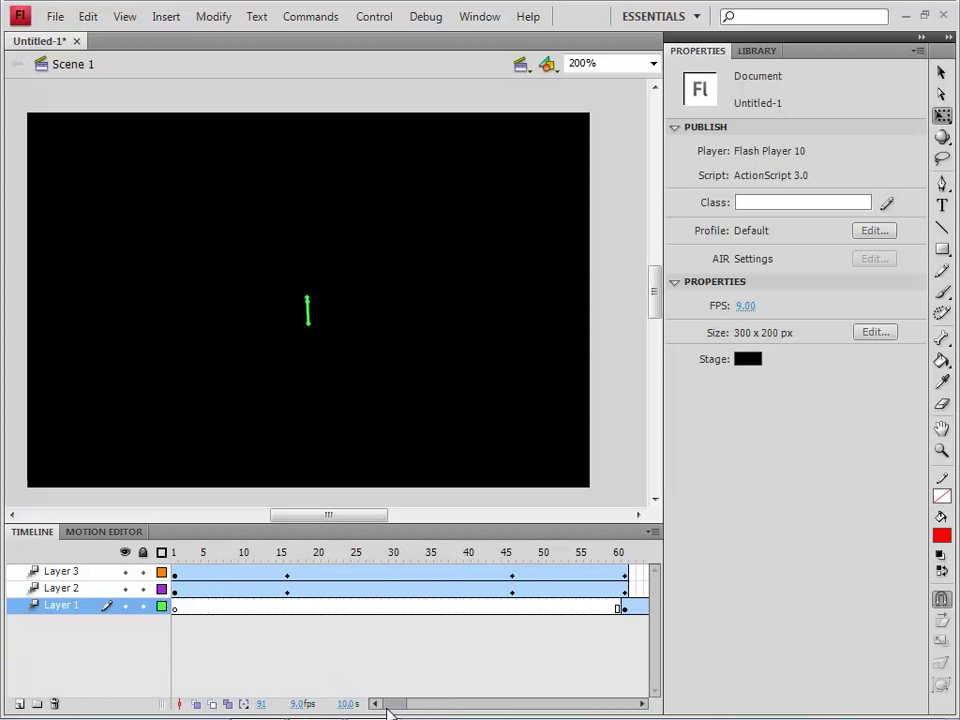
{"action": "left_click", "coordinate": [97, 578]}
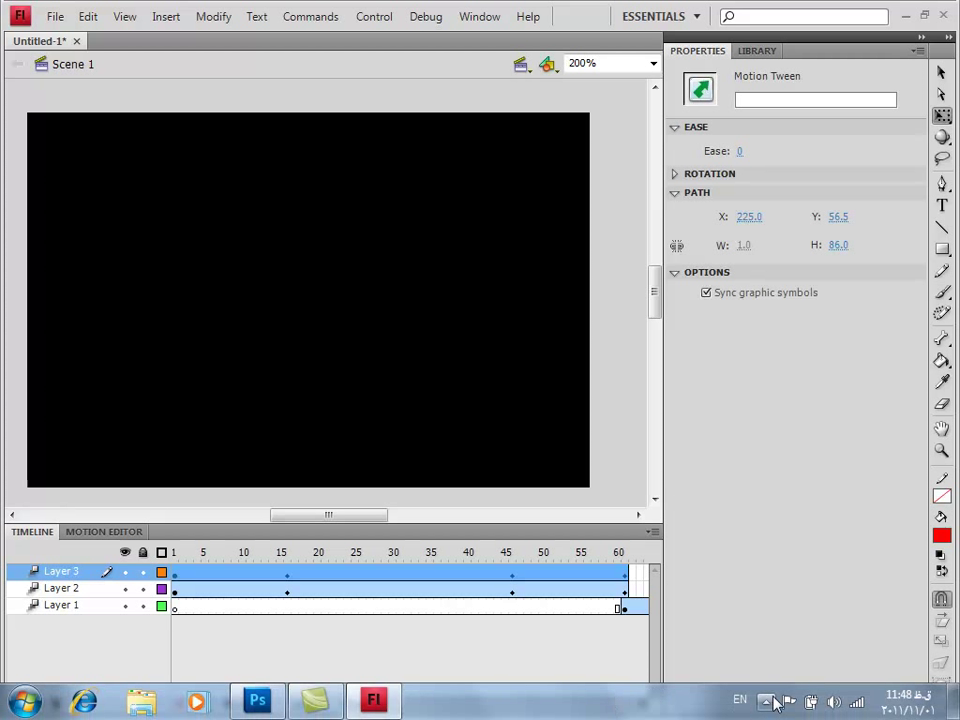
{"action": "left_click", "coordinate": [766, 700]}
{"action": "left_click", "coordinate": [764, 544]}
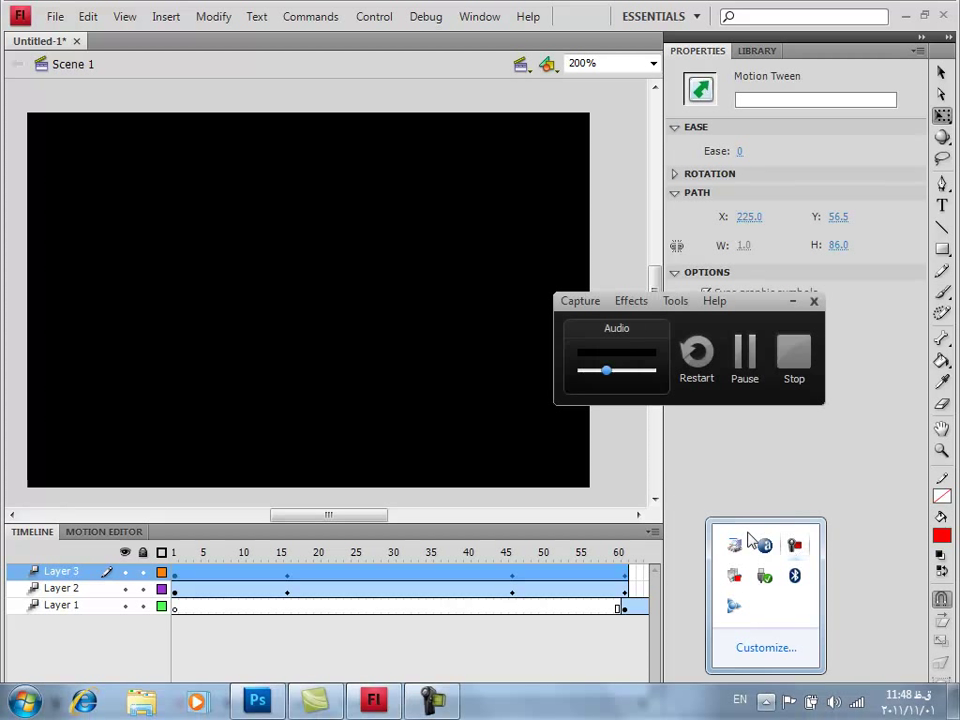